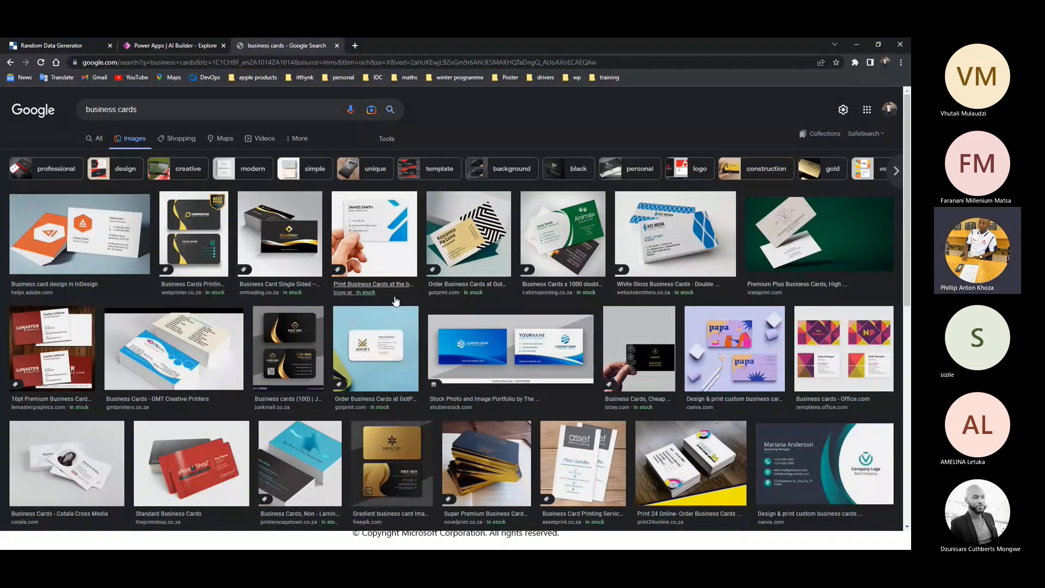
Save the white and blue business card image from the Google Images results as a JPEG named bc
middle_click(364, 285)
right_click(371, 239)
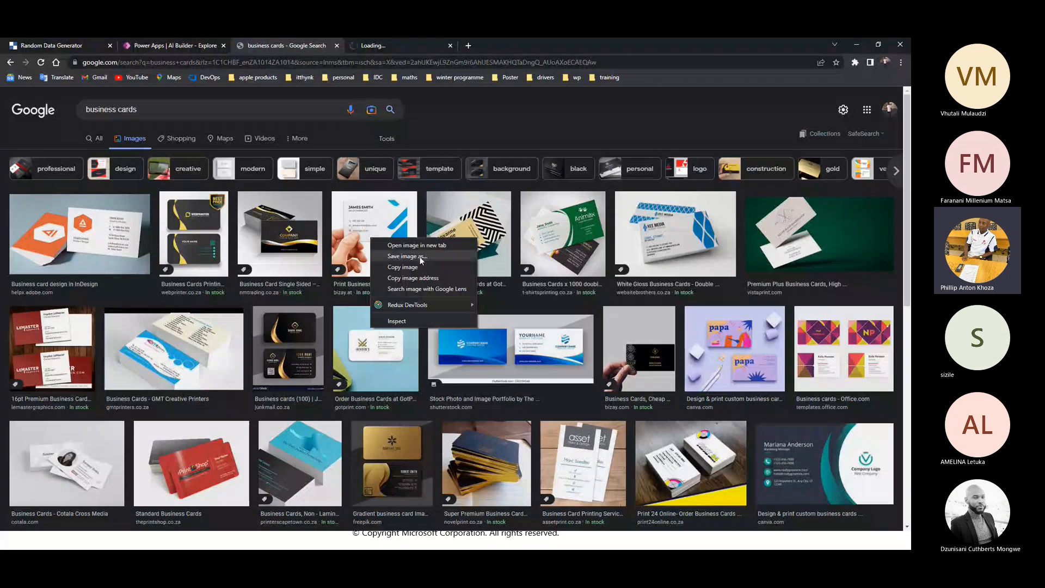
click(420, 257)
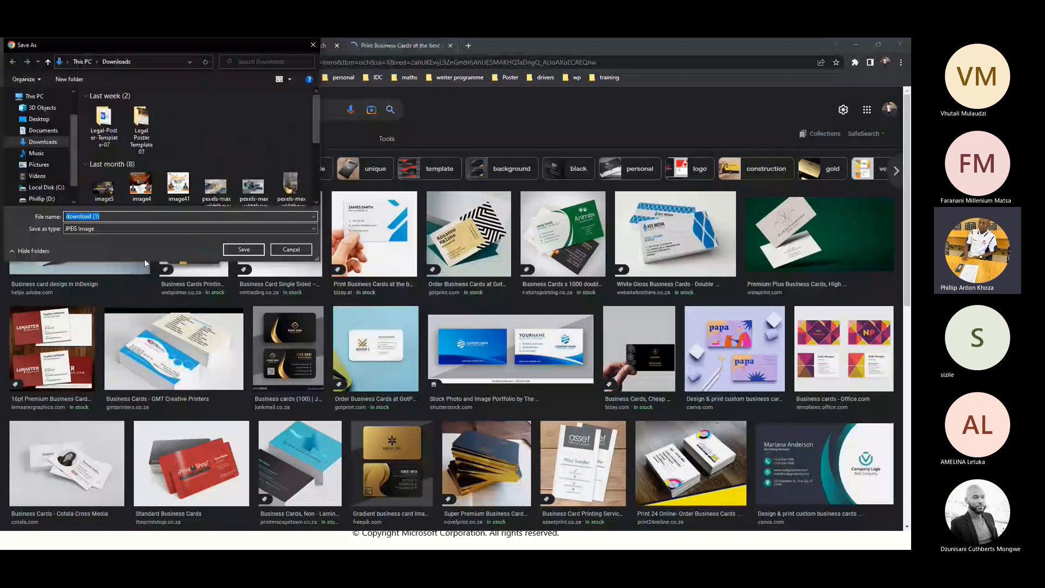
text(bc)
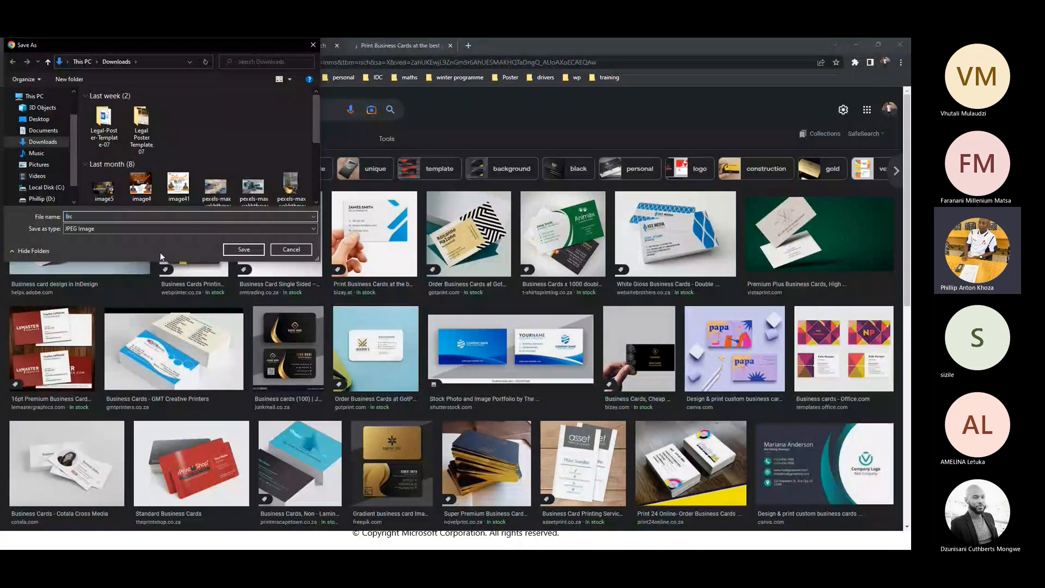
click(244, 249)
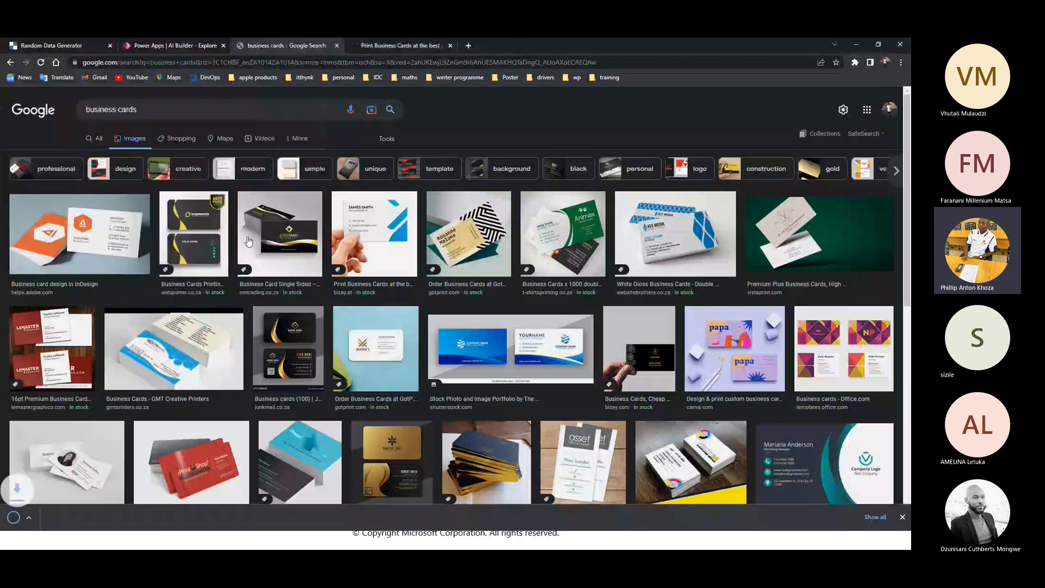
Try to upload a new document to AI Builder's business card reader, dismissing the trial offer and the model preview
click(175, 46)
click(103, 379)
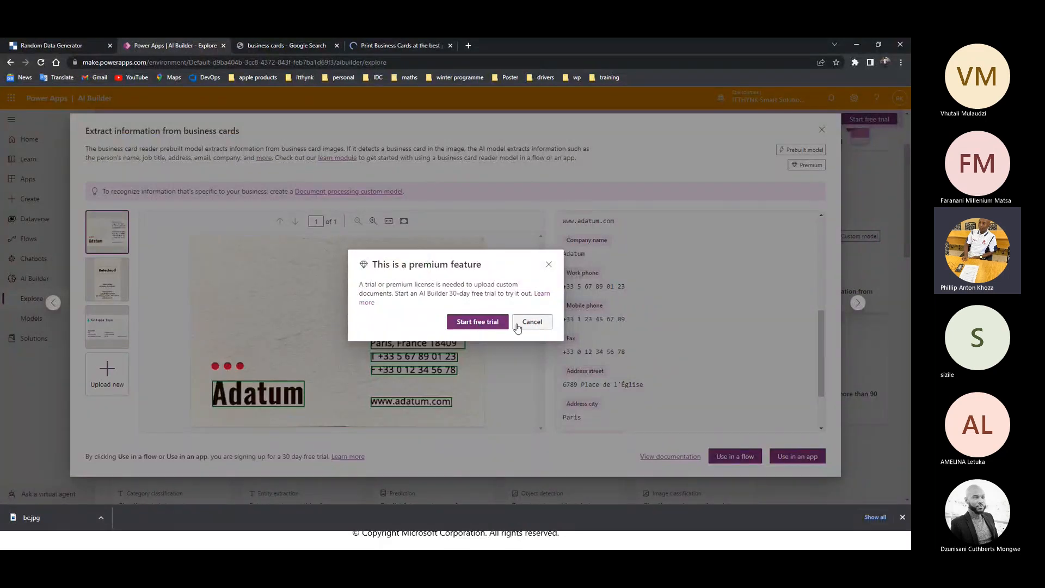
click(549, 266)
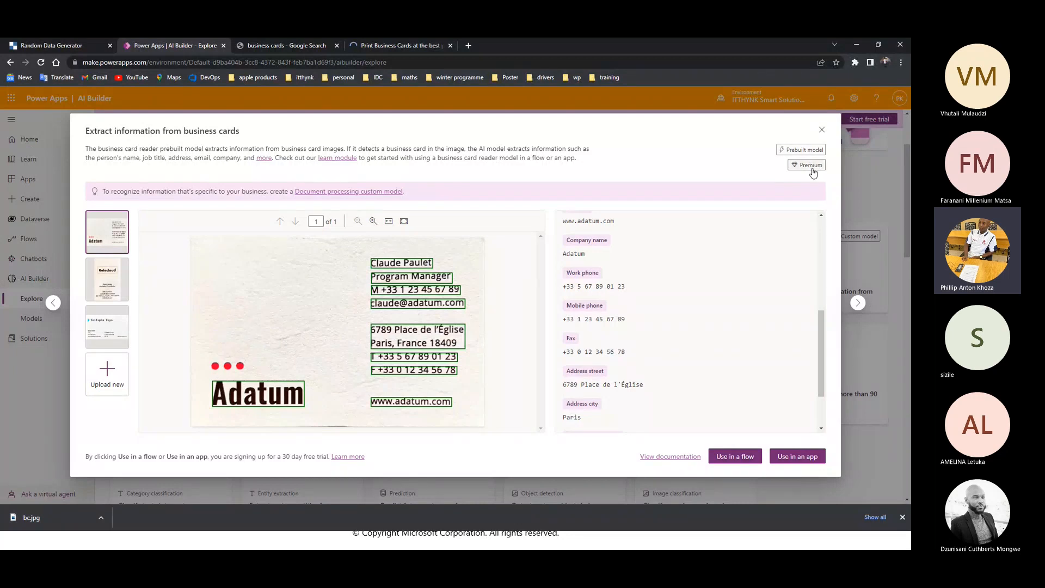
click(821, 131)
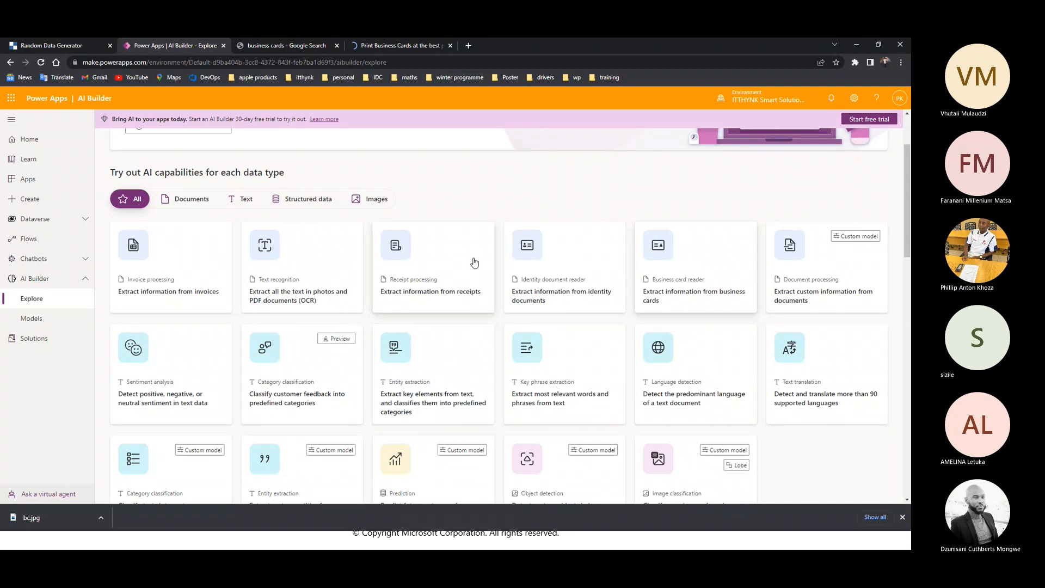
Preview the invoice processing model and browse the AI Builder capabilities, tutorials and case studies
click(176, 246)
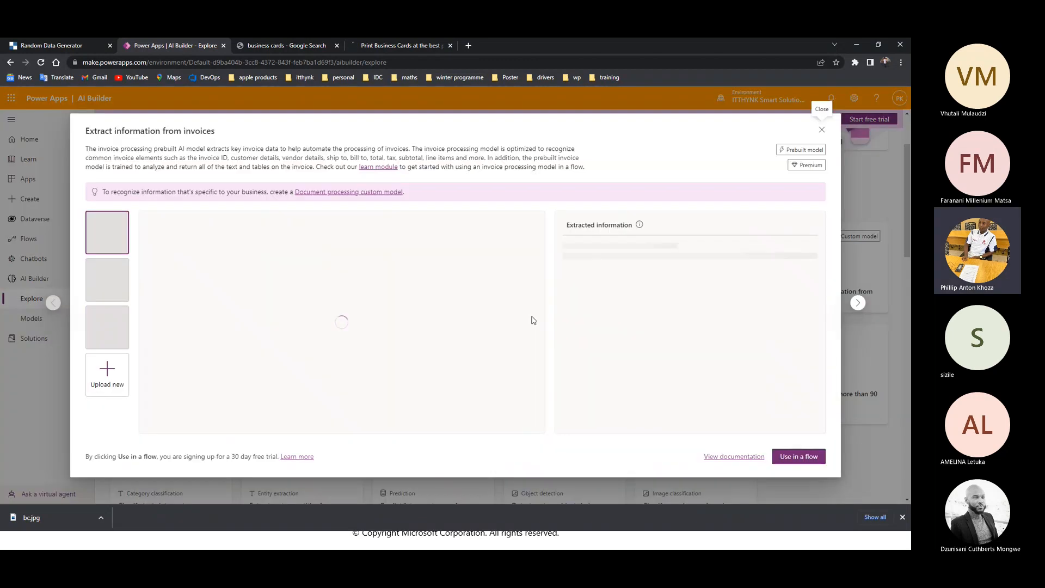
click(822, 132)
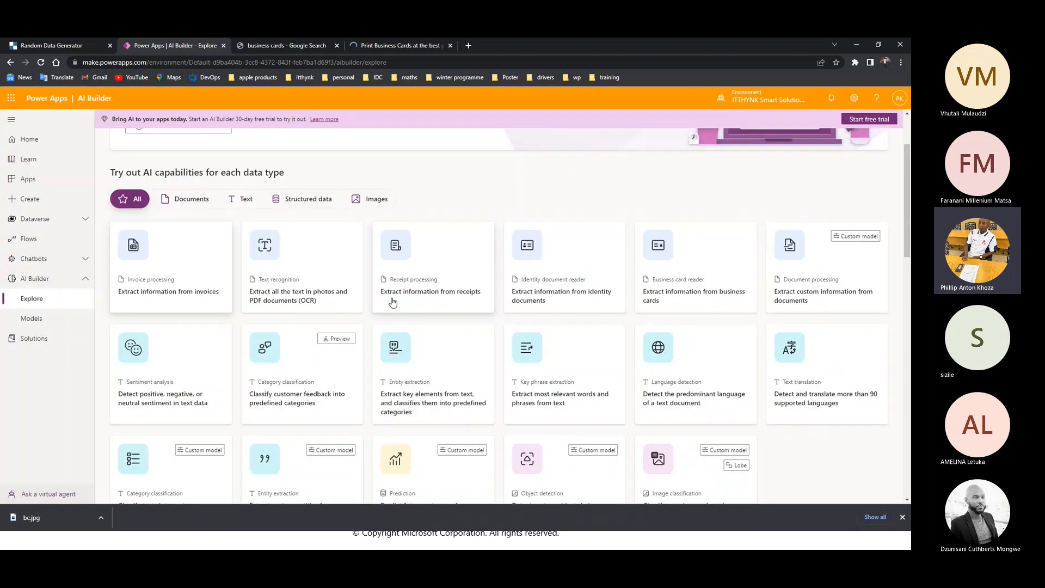
scroll(310, 435, down, 5)
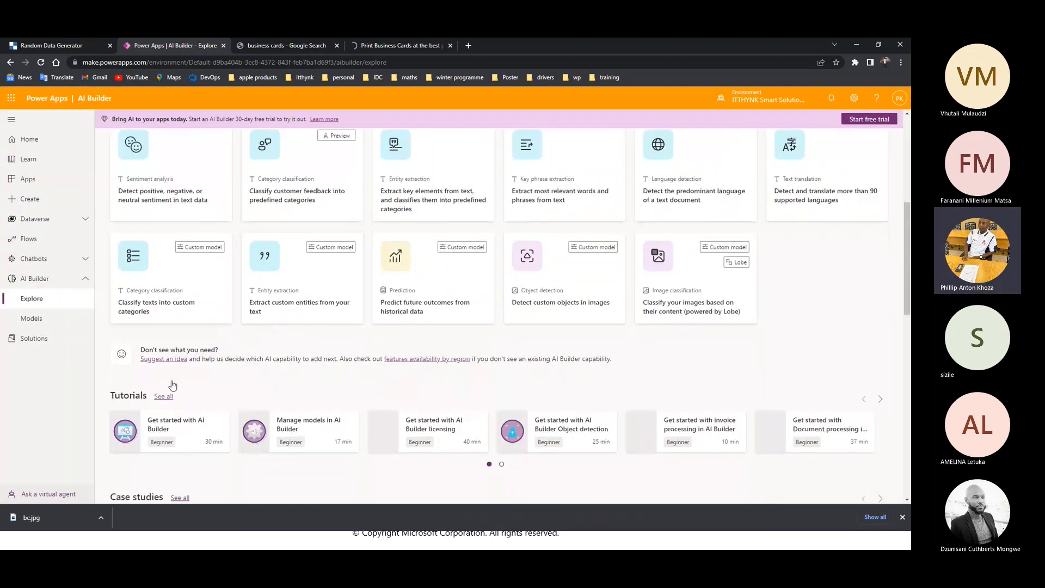
scroll(173, 385, down, 2)
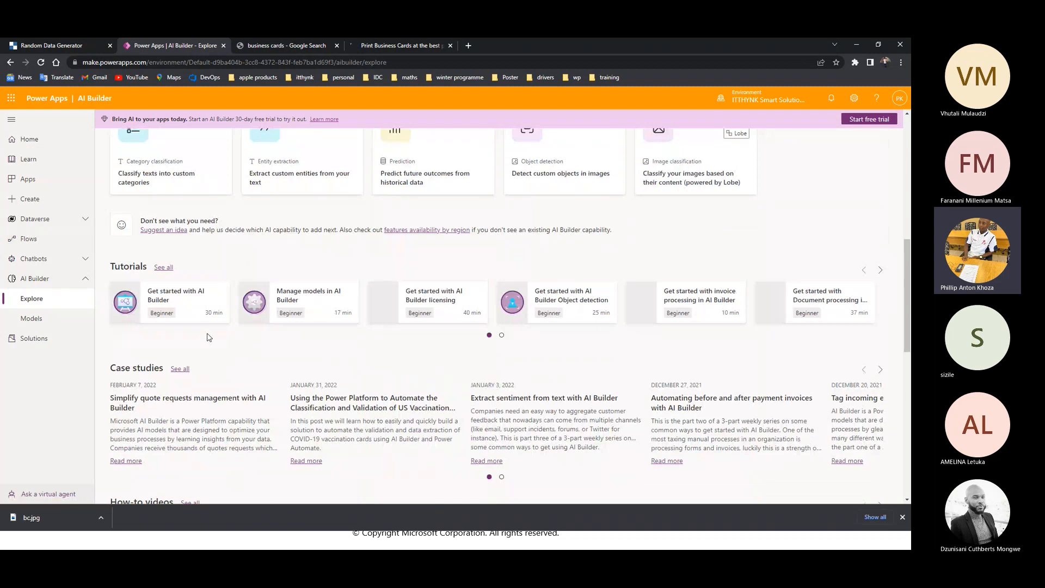
scroll(267, 331, up, 4)
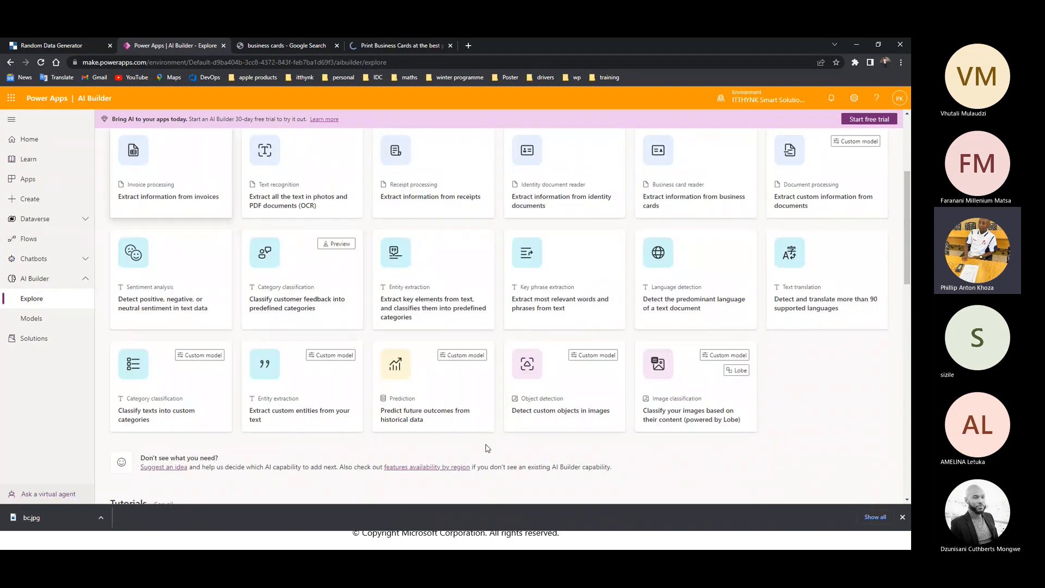
Preview the object detection custom model and return to the overview of AI capabilities
click(613, 379)
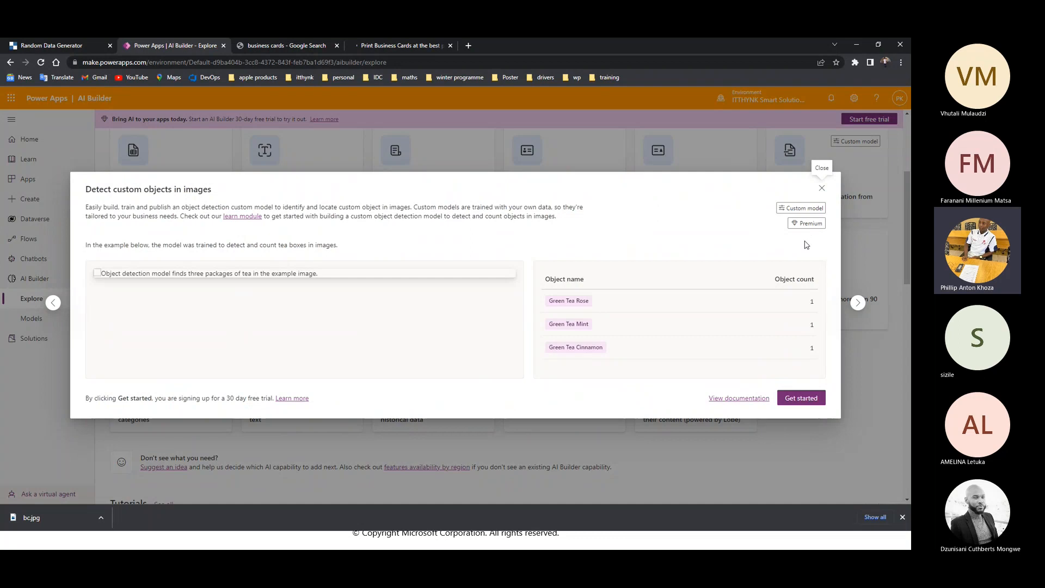
click(822, 190)
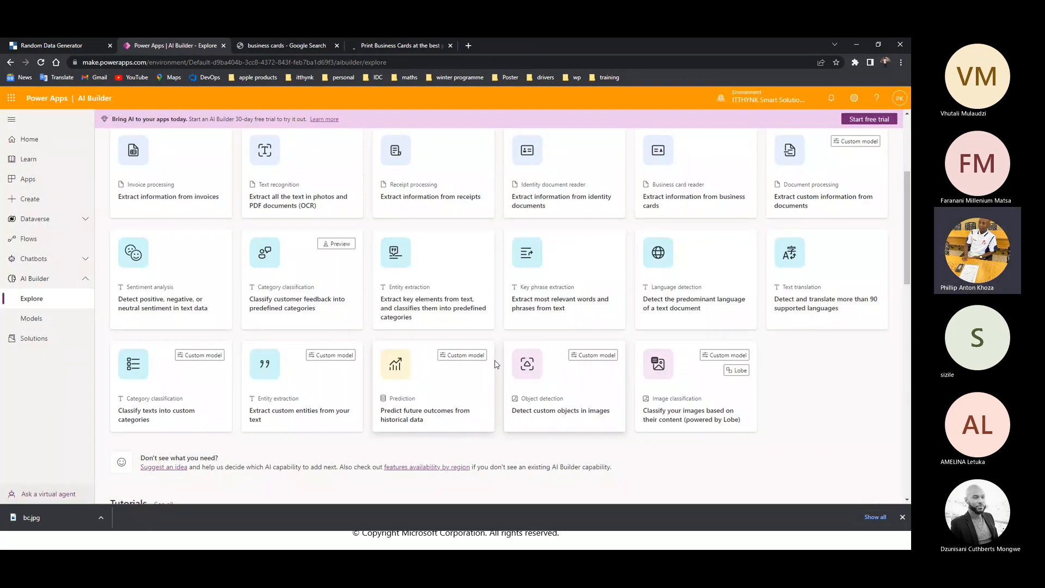
scroll(210, 338, up, 2)
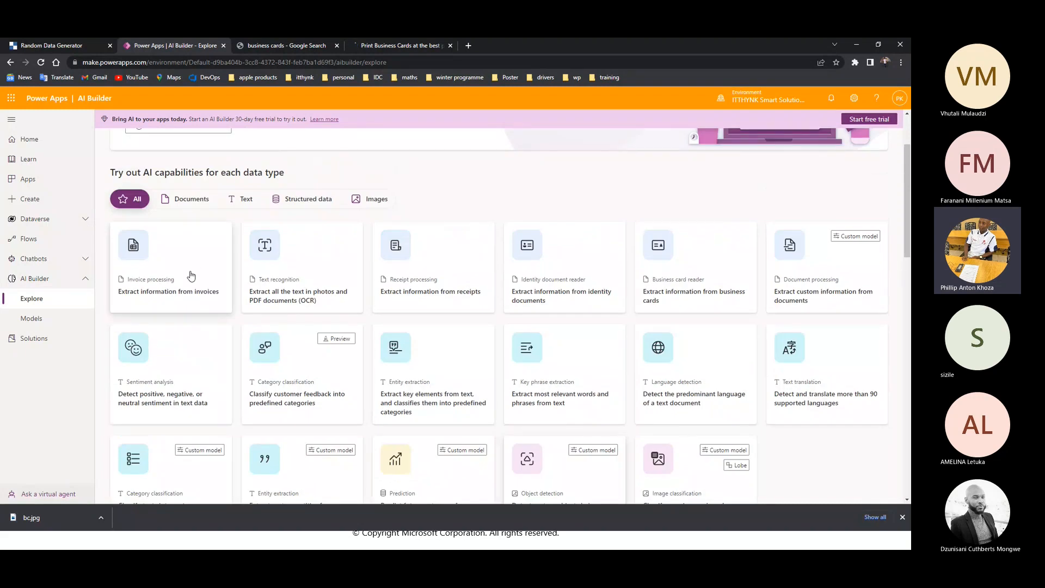
Filter the AI capabilities by Images and by Text, and open the sentiment analysis model's text entry
click(371, 205)
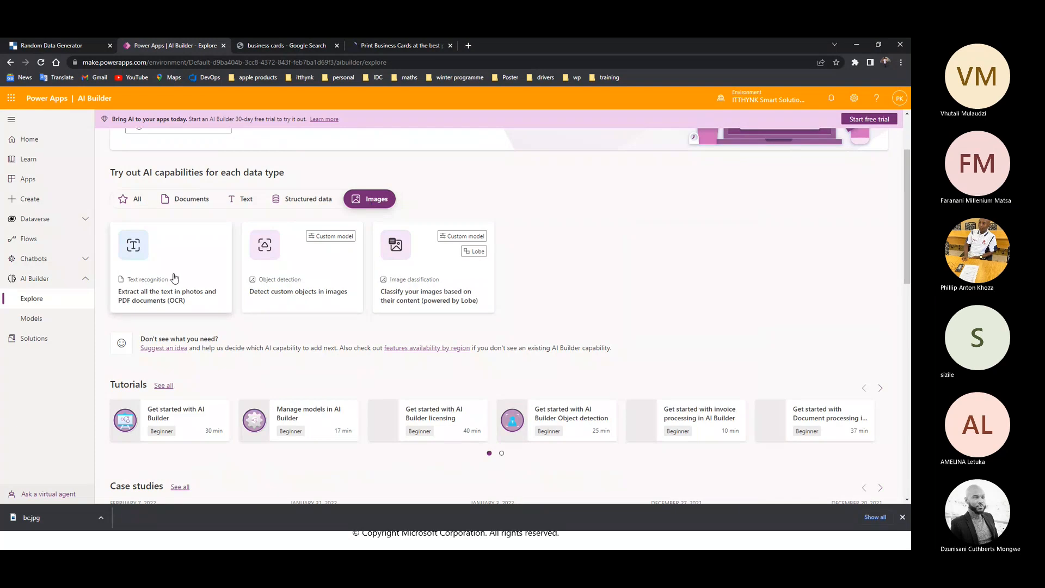
click(243, 199)
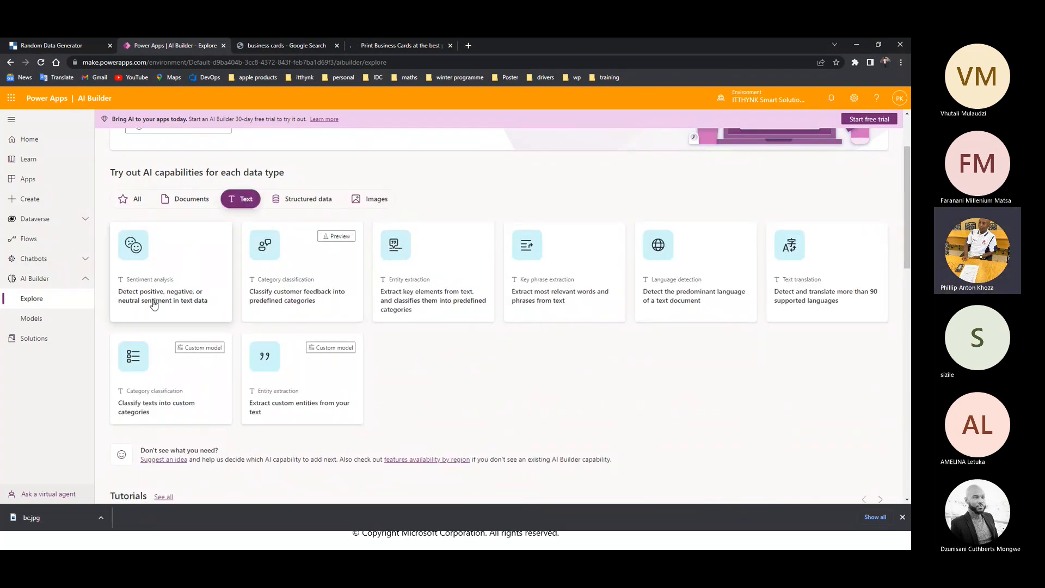
click(195, 248)
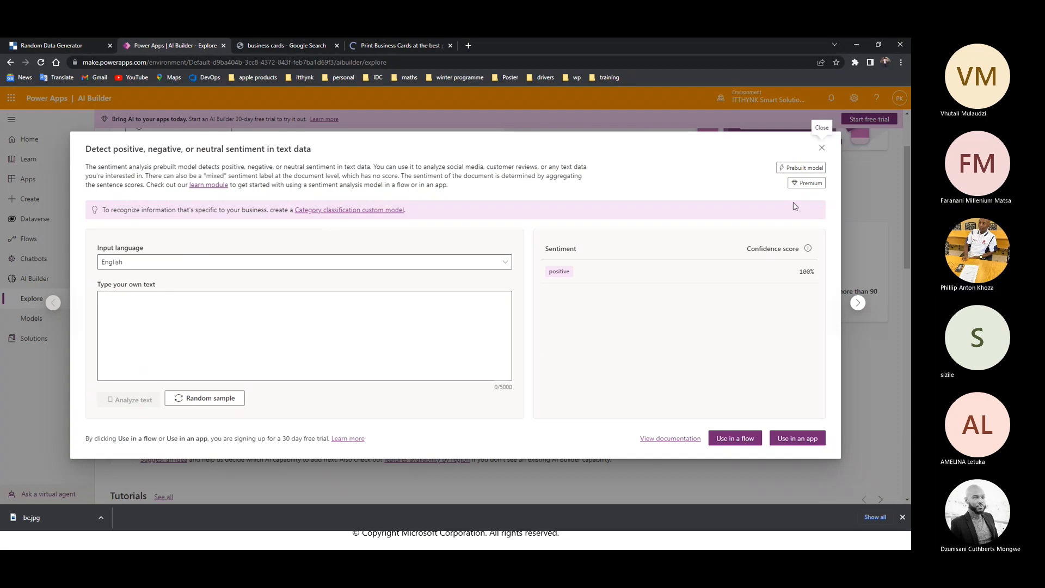
click(237, 326)
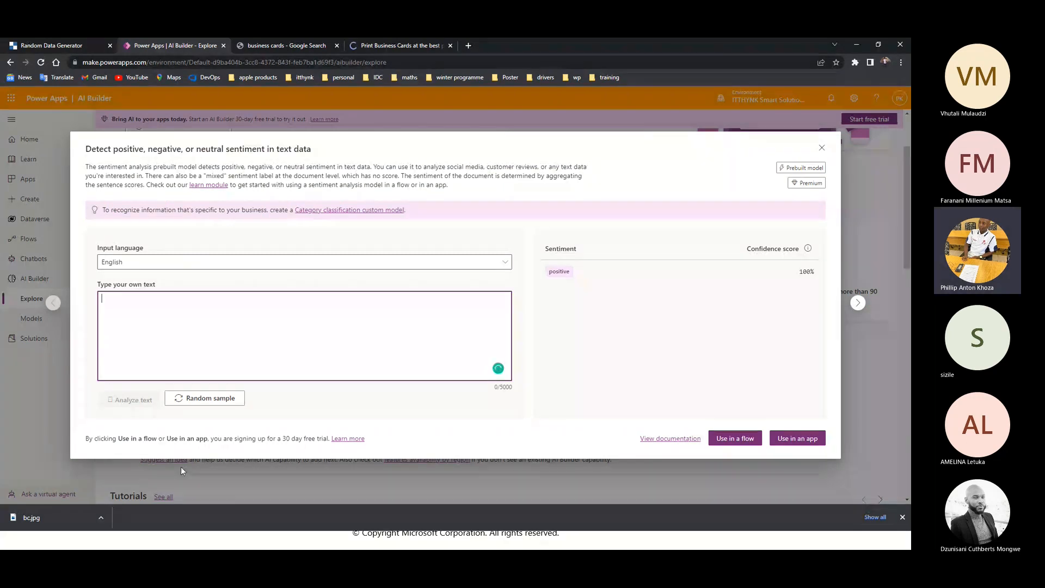
Search the web for "formal text" in a new browser tab and dismiss the downloads bar
click(465, 46)
text(formal )
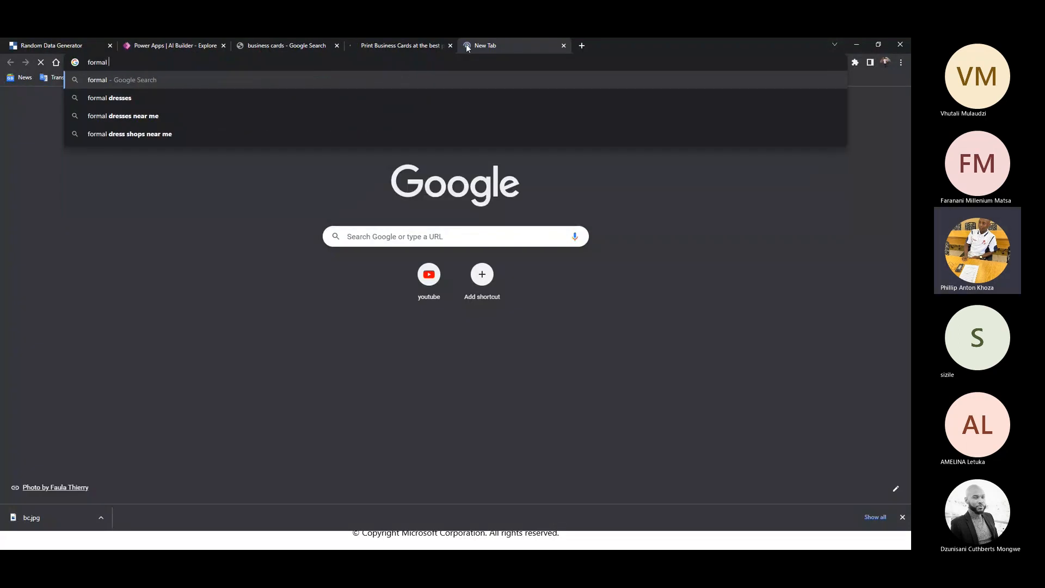
text(text)
key(Return)
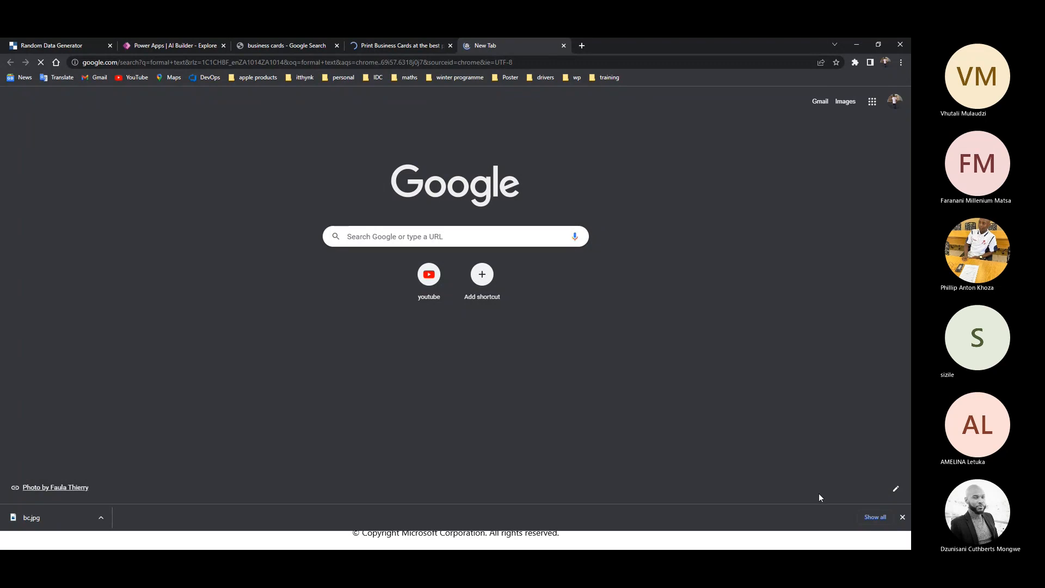
click(903, 517)
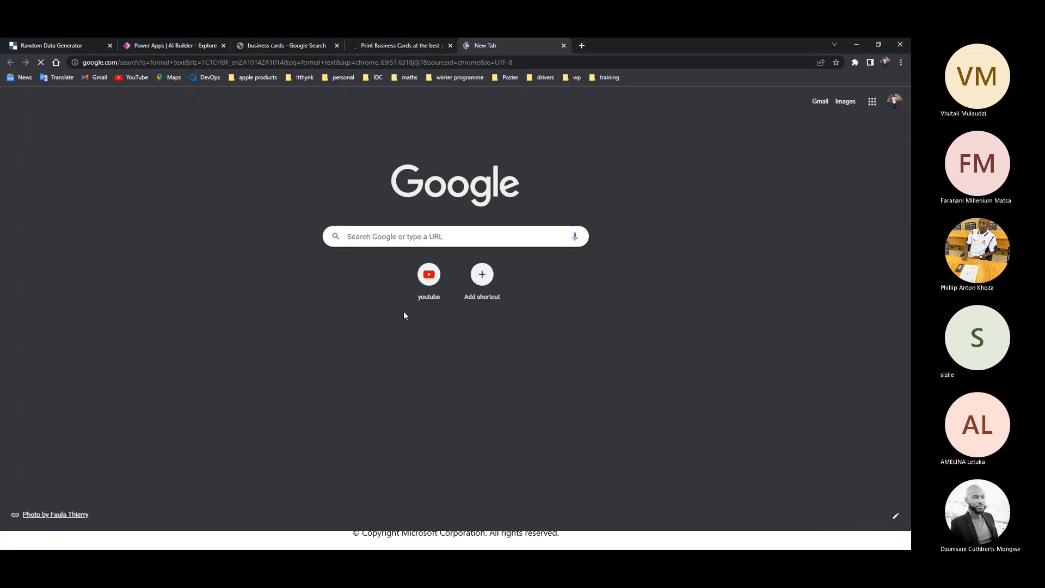
click(170, 45)
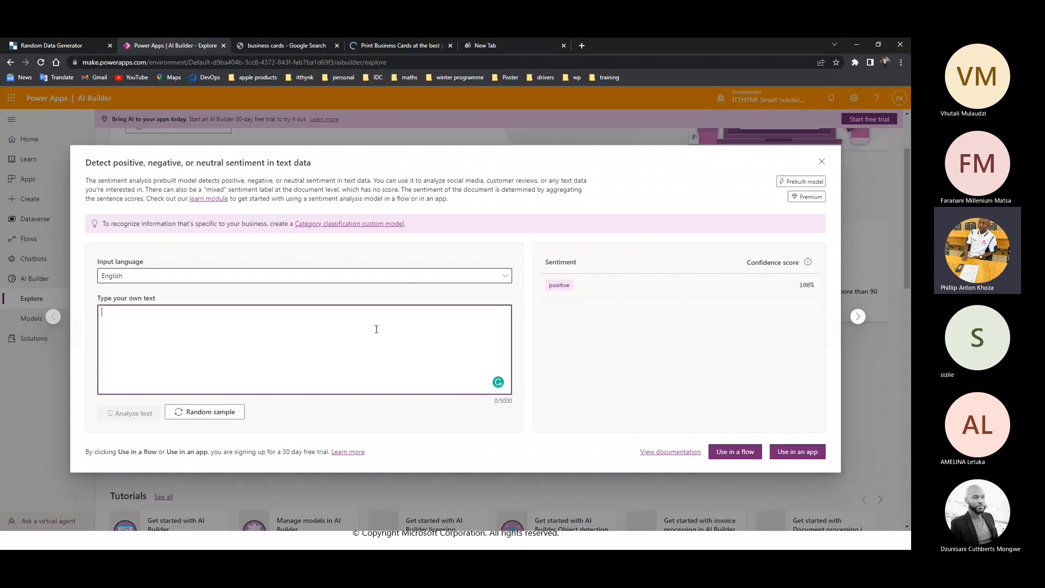
click(486, 45)
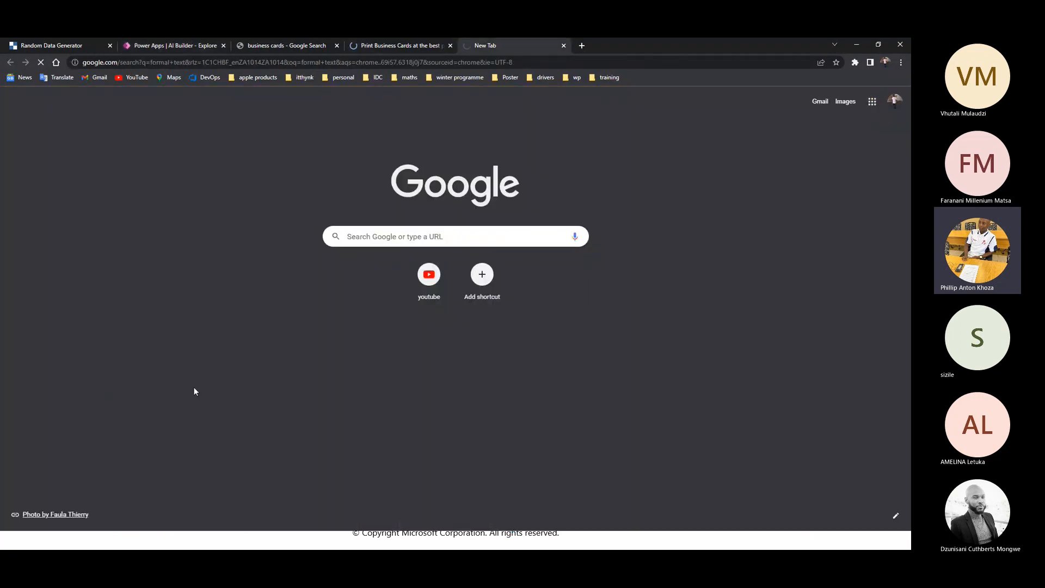
click(181, 45)
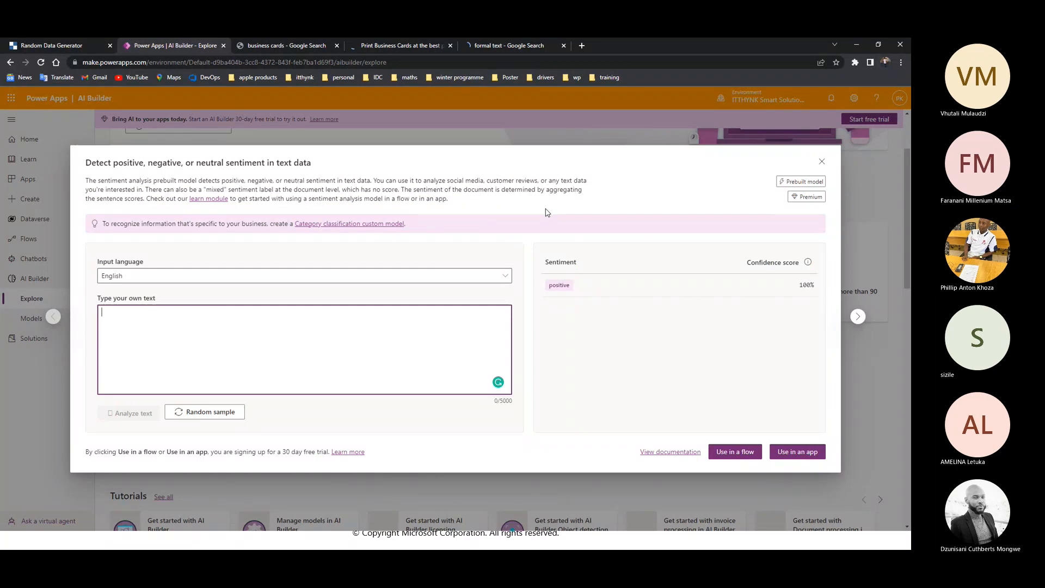
Refine the web search to "formal text examples"
click(482, 46)
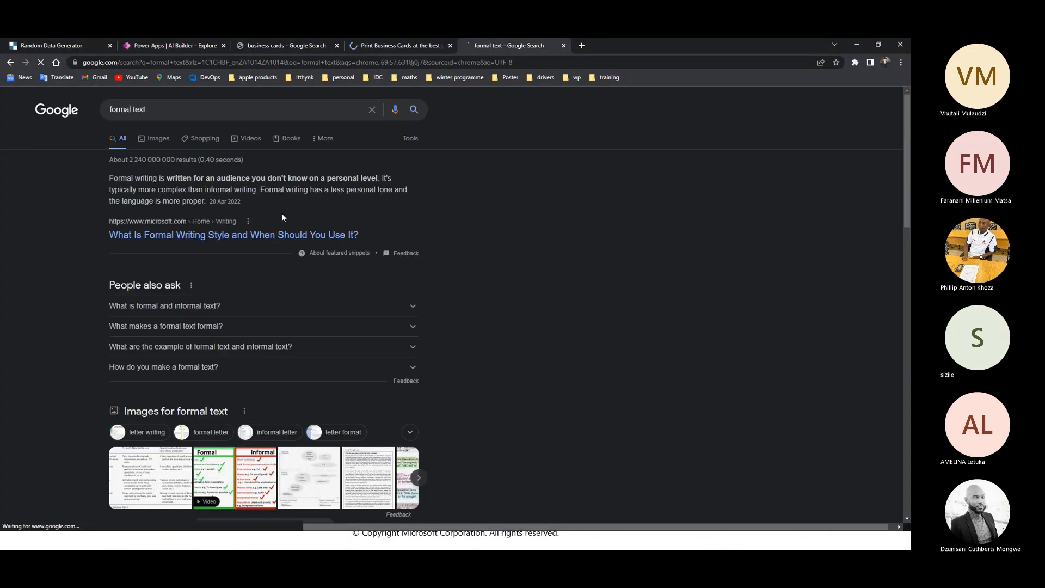
click(179, 106)
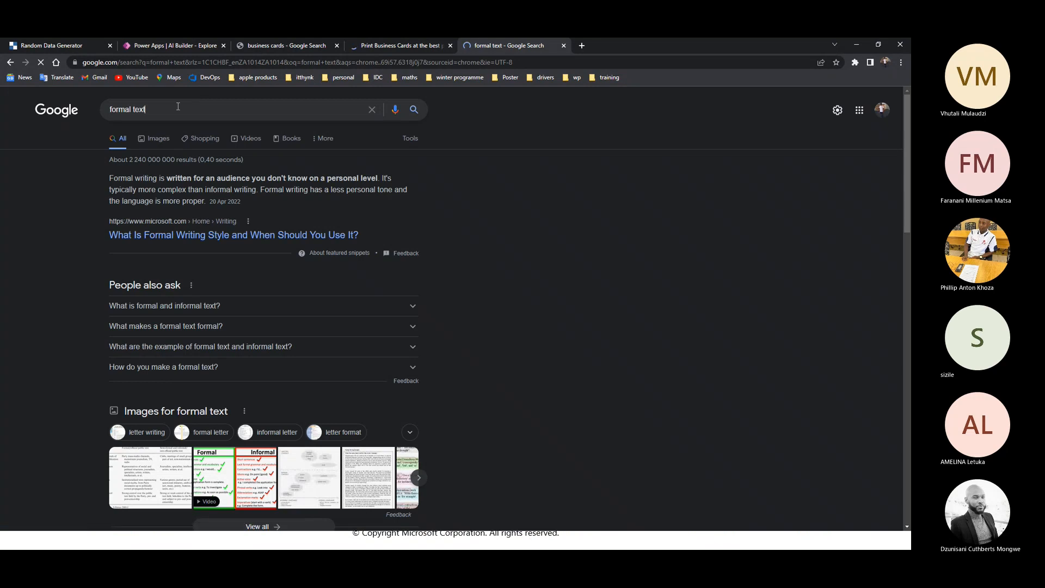
text(exa)
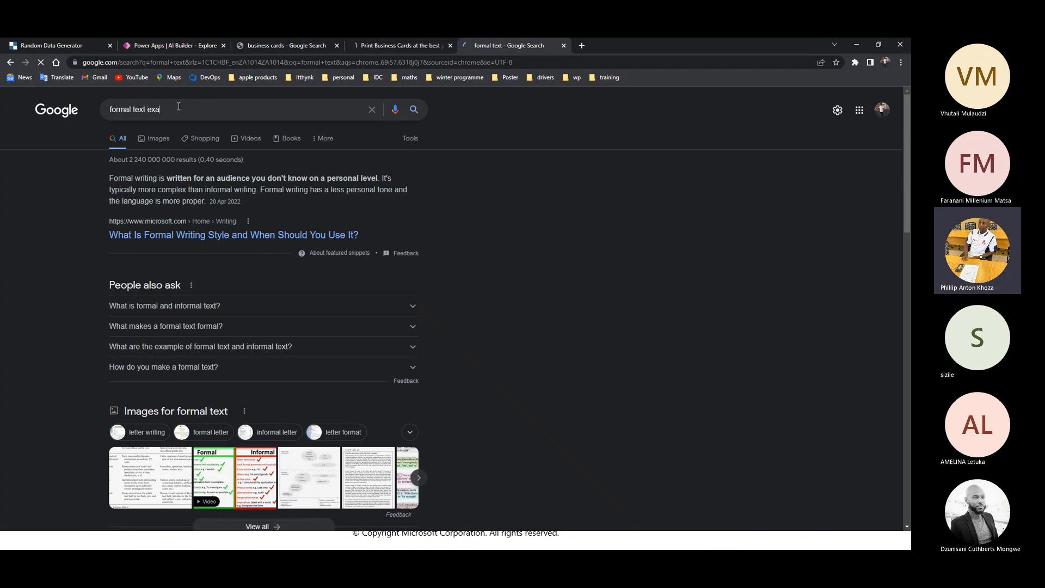
text(mples)
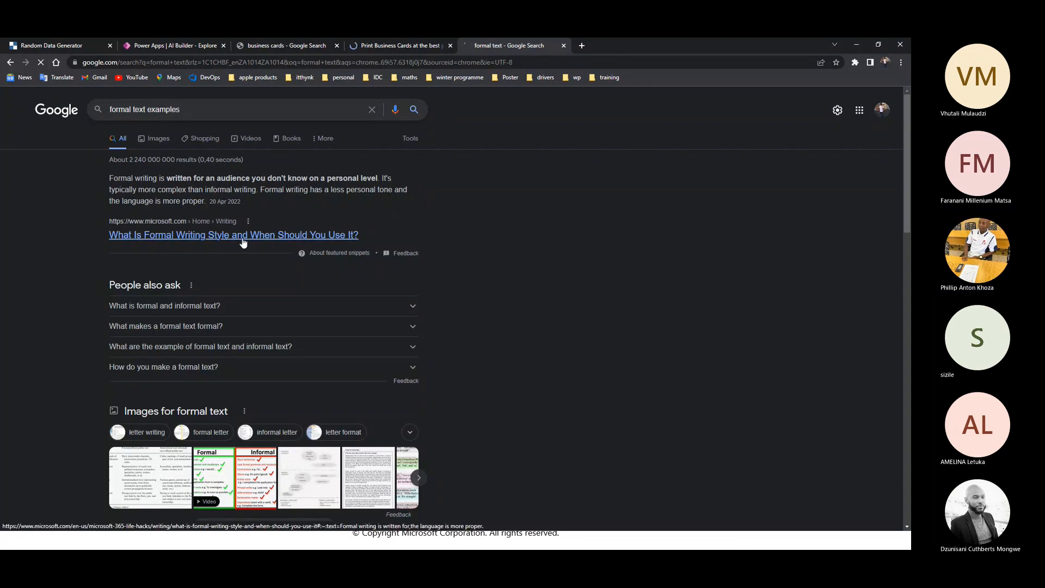
click(146, 110)
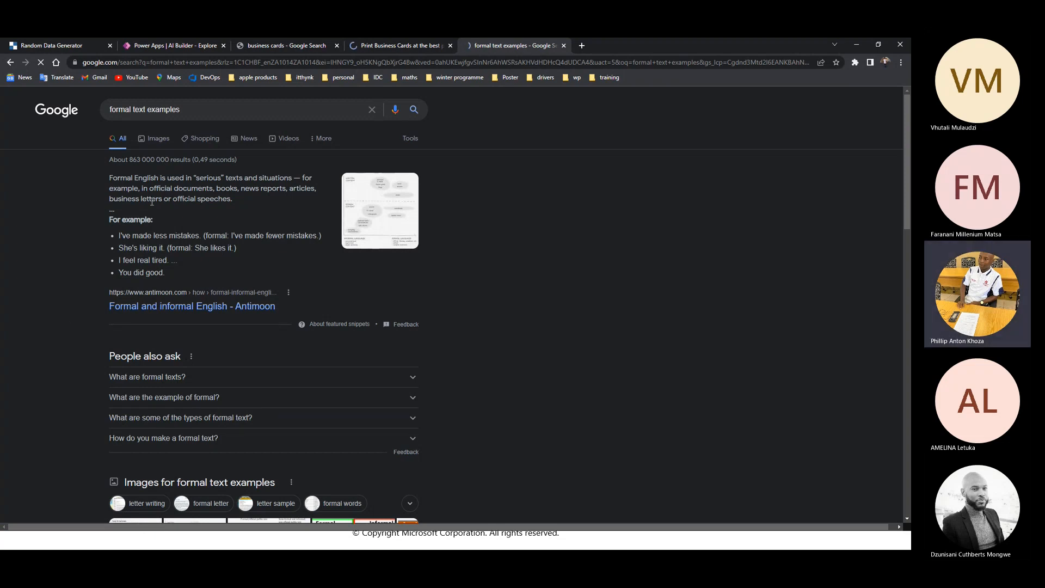
Browse the search results for a formal text sample and open the Antimoon page on formal and informal English
scroll(71, 316, down, 3)
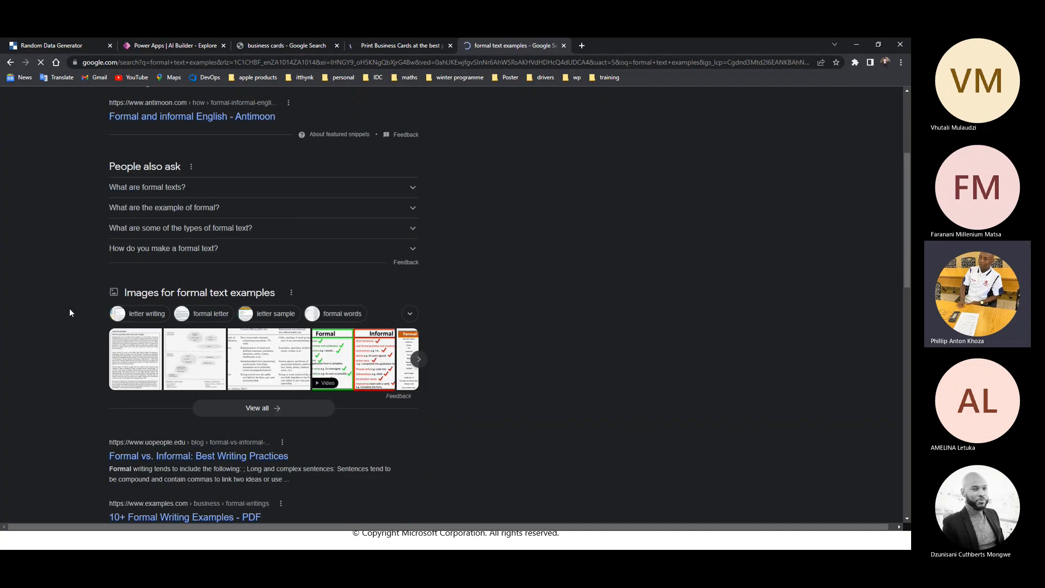
scroll(71, 311, down, 3)
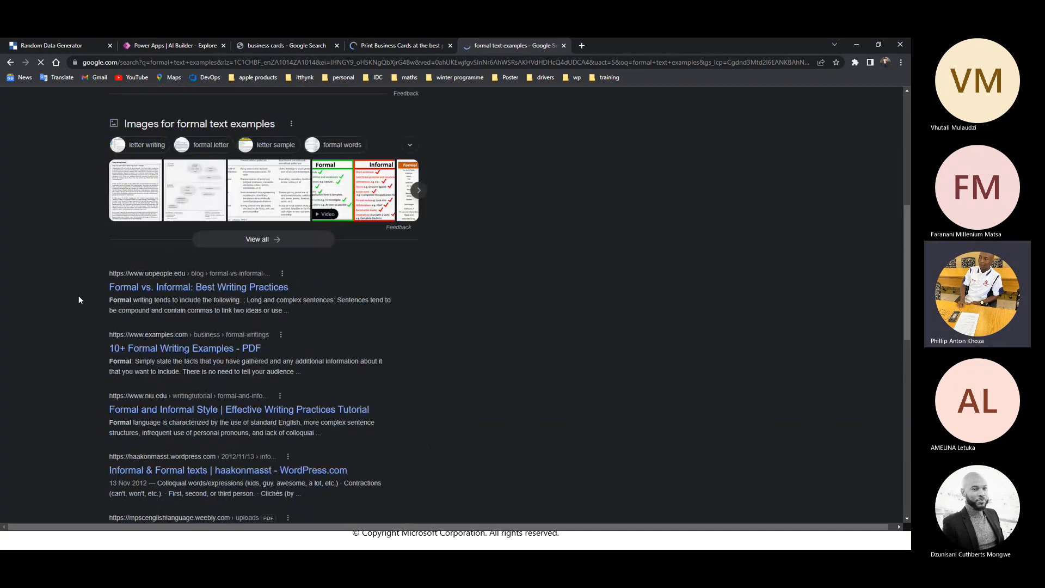
scroll(79, 299, up, 3)
key(alt+Tab)
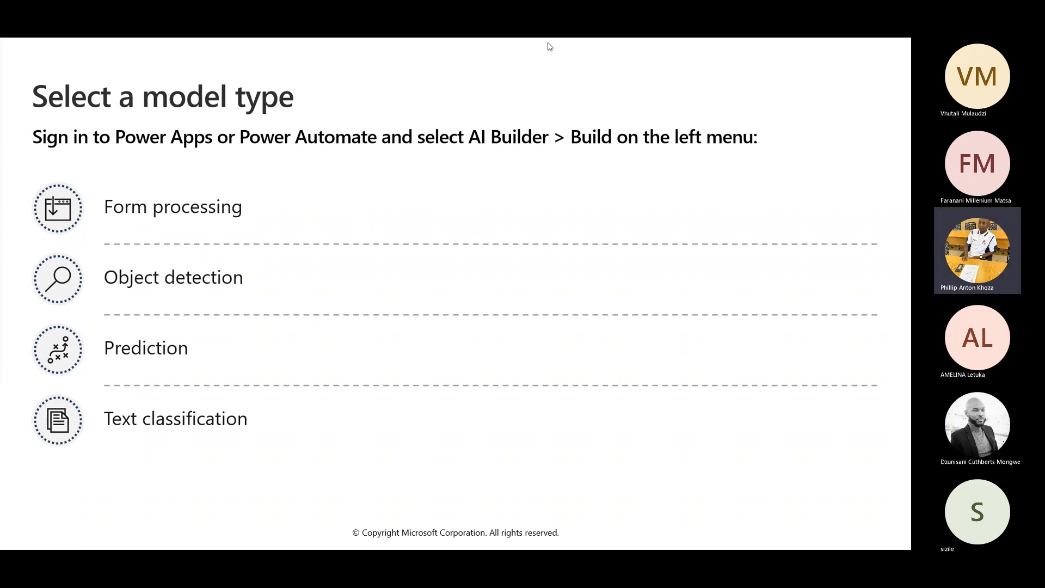
key(alt+Tab)
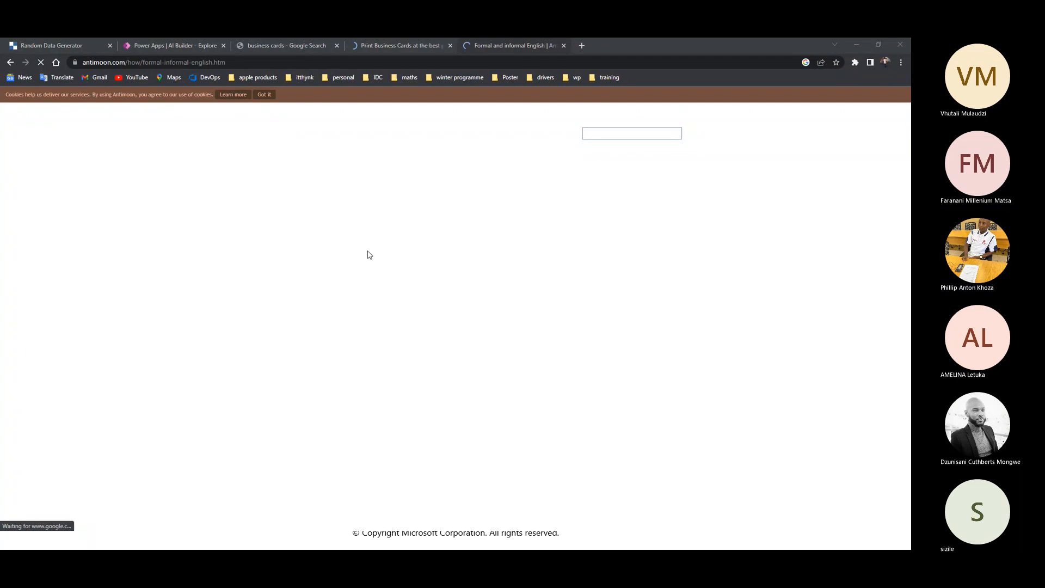
Return to the AI Builder sentiment analysis model and load several random sample texts to compare their sentiment results
click(143, 46)
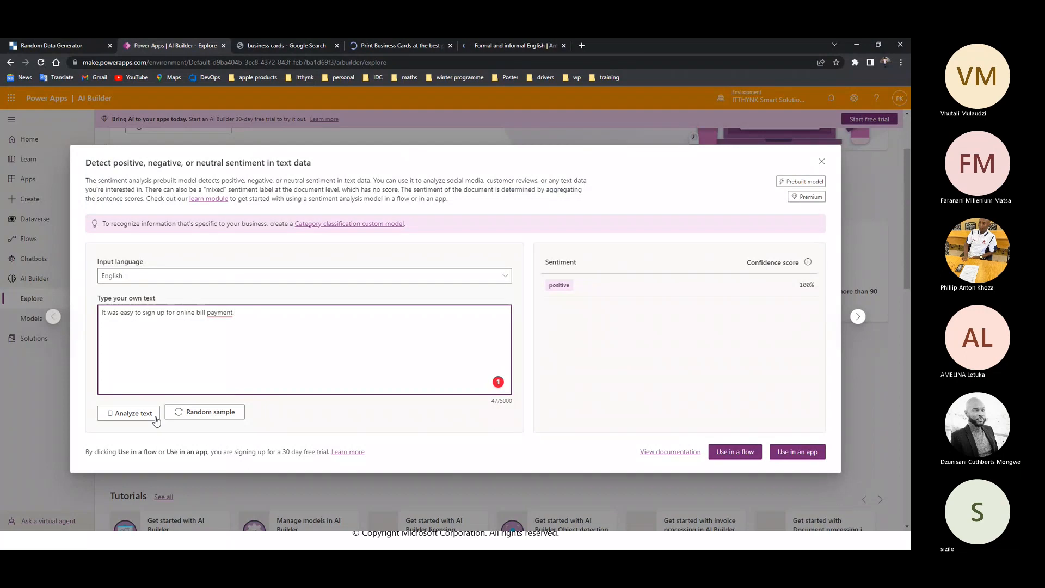
click(204, 413)
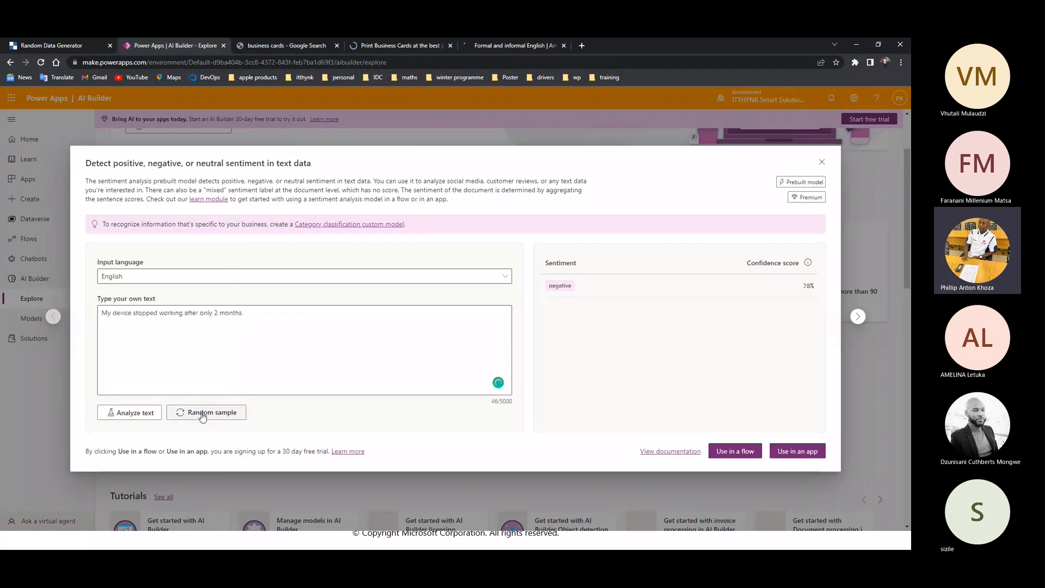
click(202, 415)
click(203, 414)
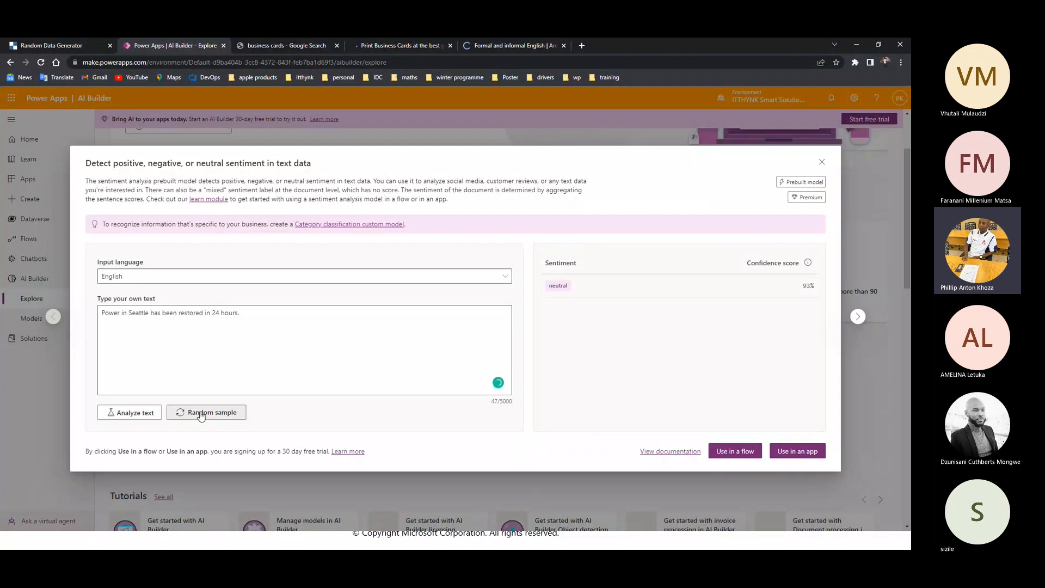
click(201, 415)
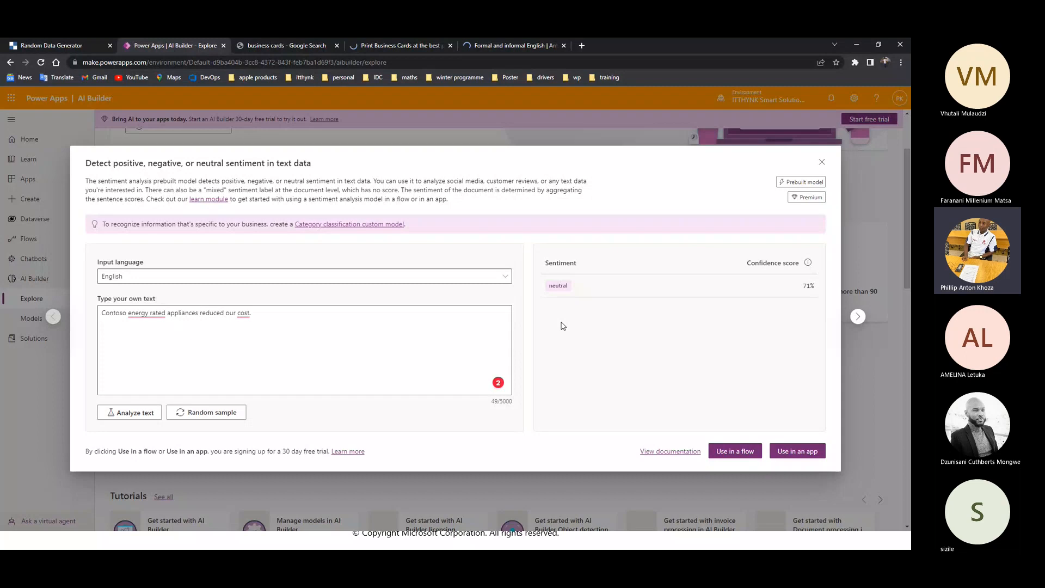
click(226, 414)
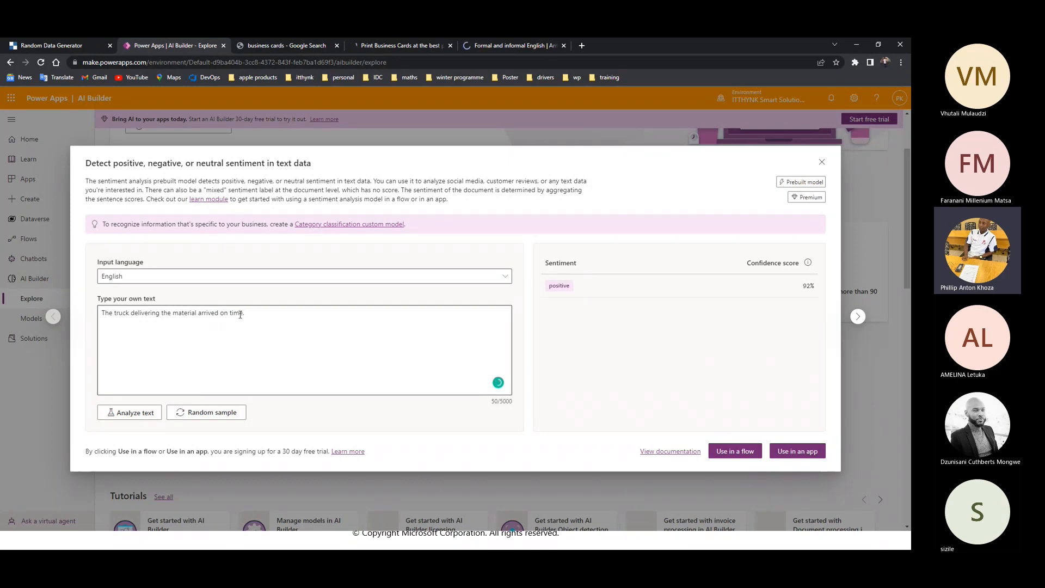
drag(240, 315, 102, 312)
click(207, 412)
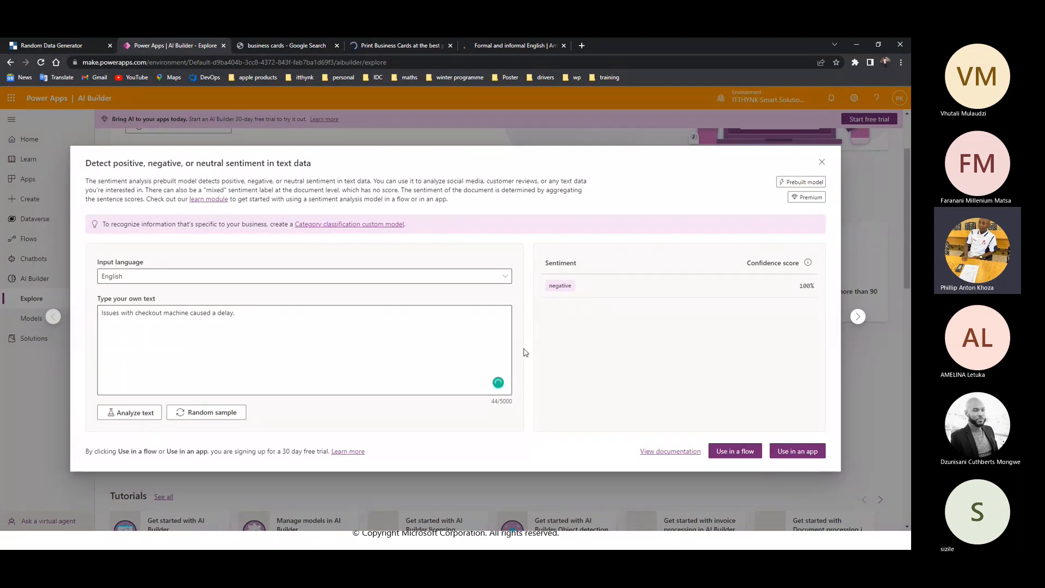
Copy the formal English example "As the price of five dollars was reasonable, I decided to make the purchase without further thought" from the Antimoon page
click(518, 46)
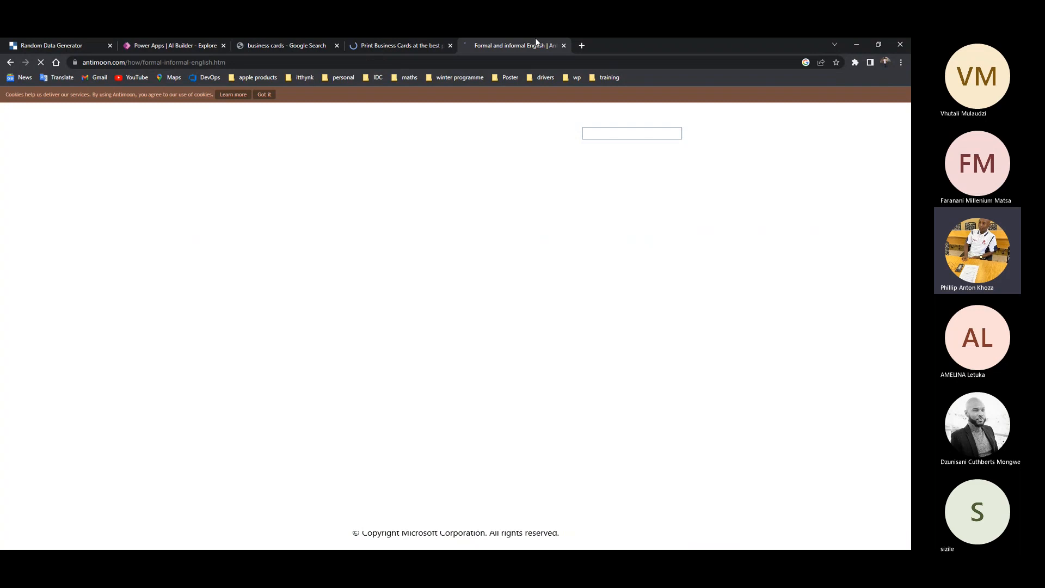
scroll(352, 370, down, 5)
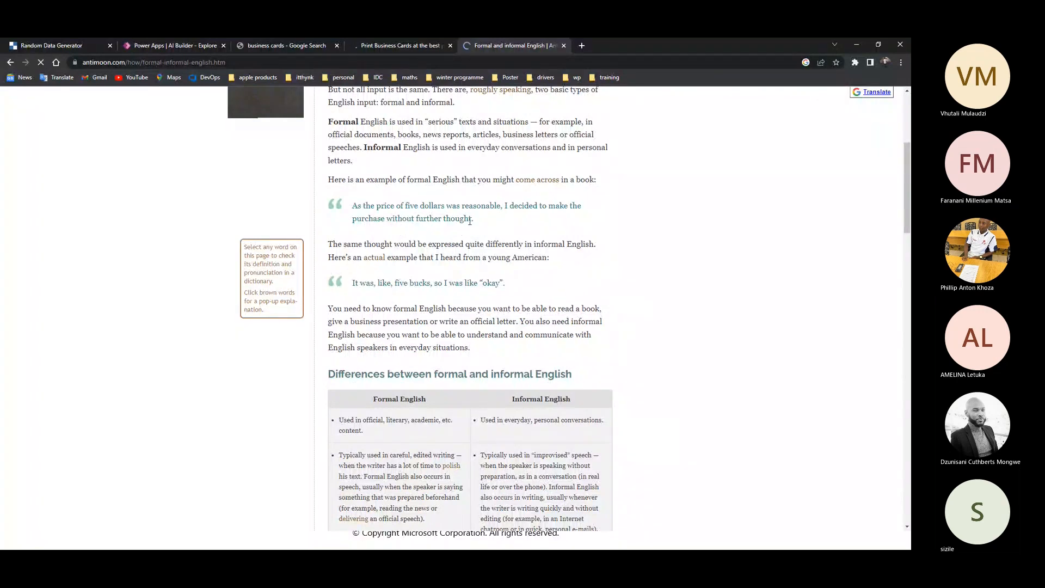
drag(470, 221, 352, 206)
right_click(351, 206)
click(383, 210)
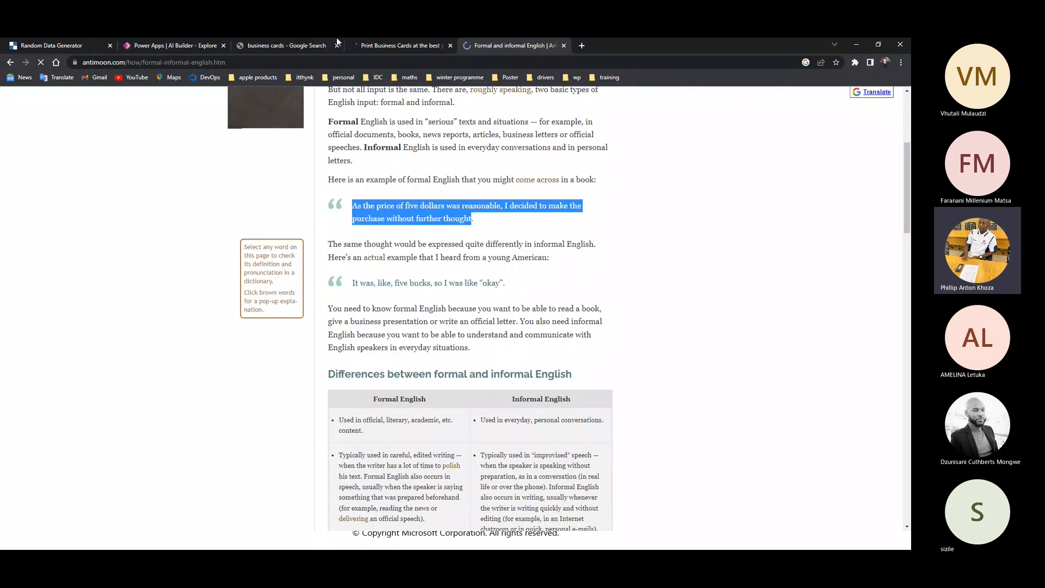
Try to analyze the copied formal sentence in place of the sample text in AI Builder, and decline the free trial
click(131, 49)
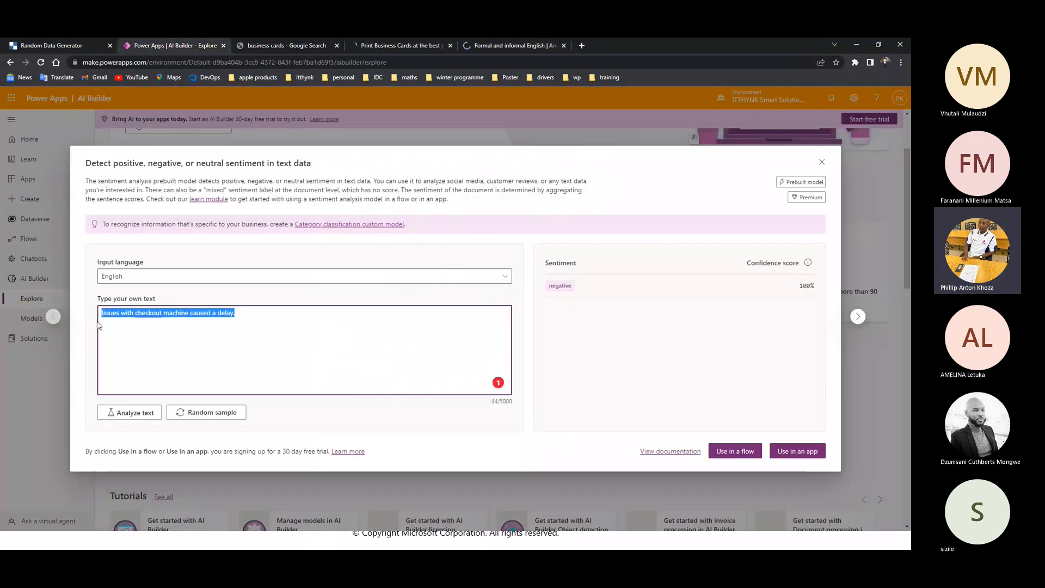
key(ctrl+v)
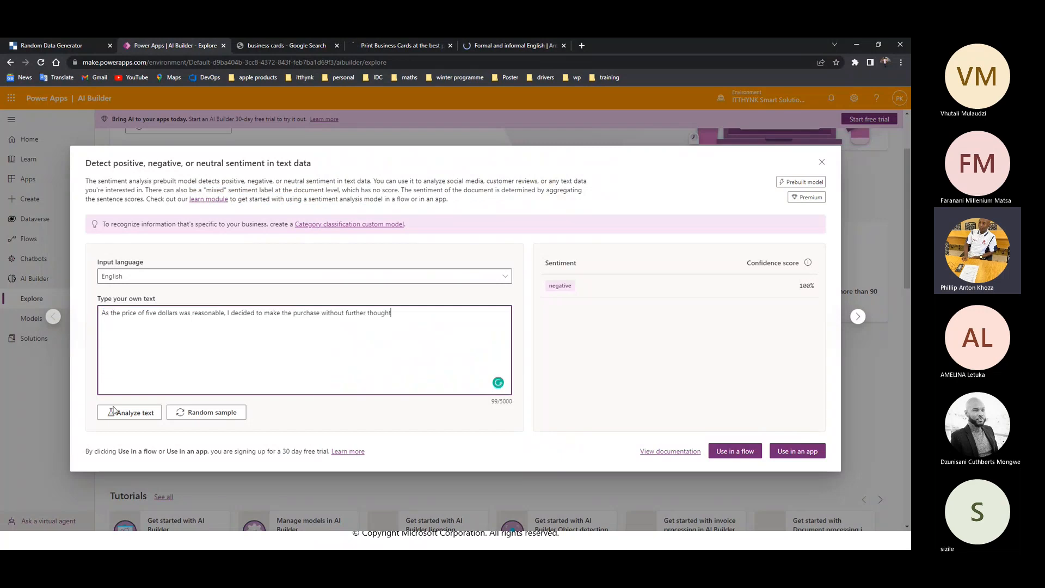
click(123, 414)
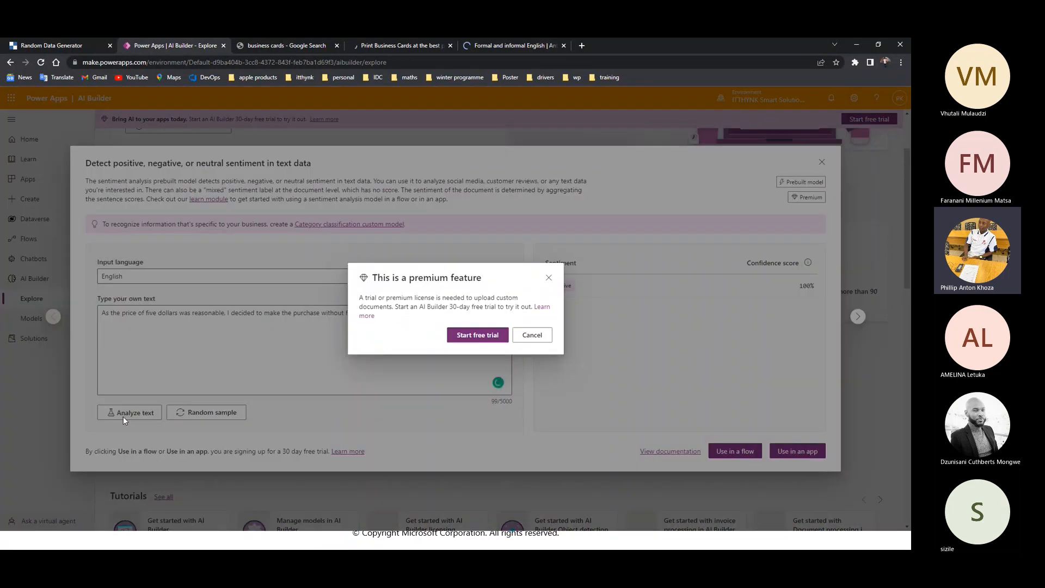
click(537, 335)
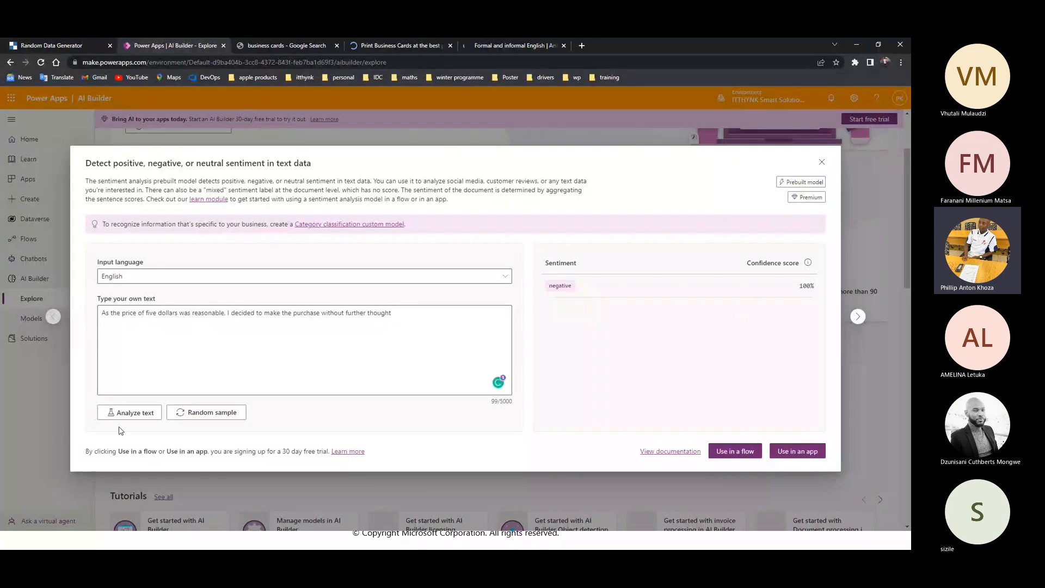
Load three more random samples to review their sentiment and confidence scores, and close the sentiment analysis model
click(197, 414)
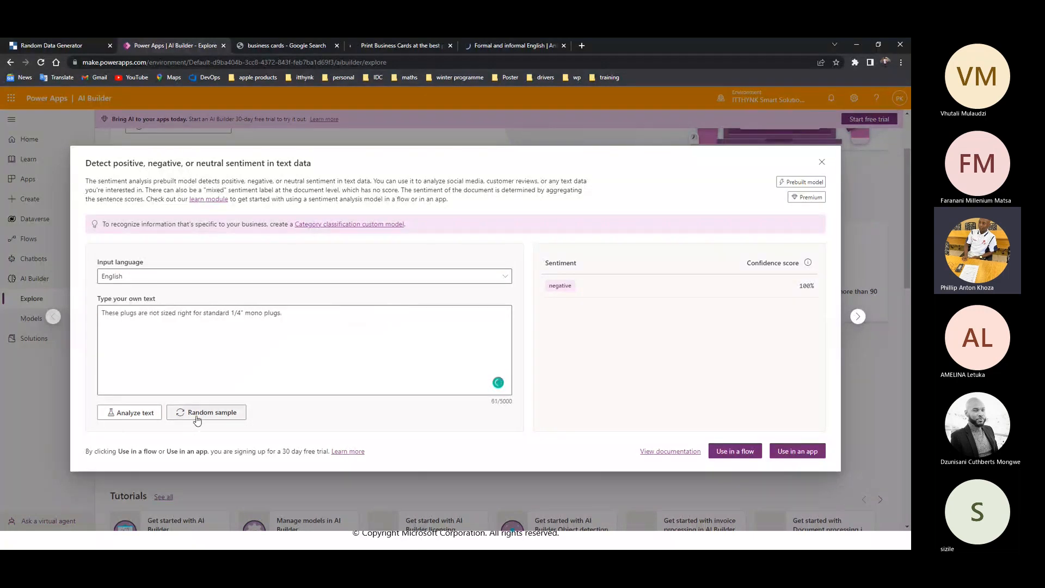
click(199, 415)
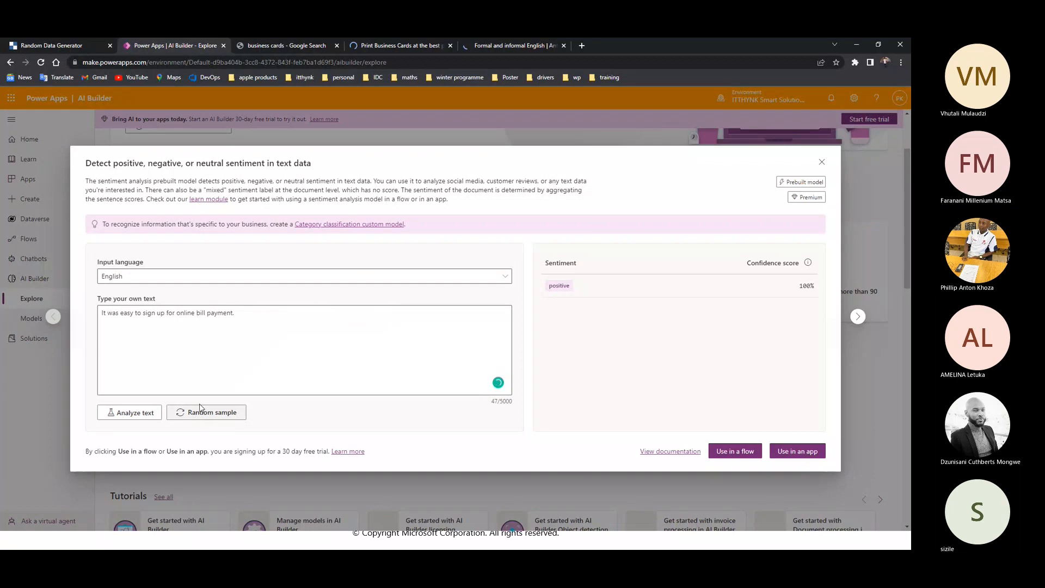
click(200, 410)
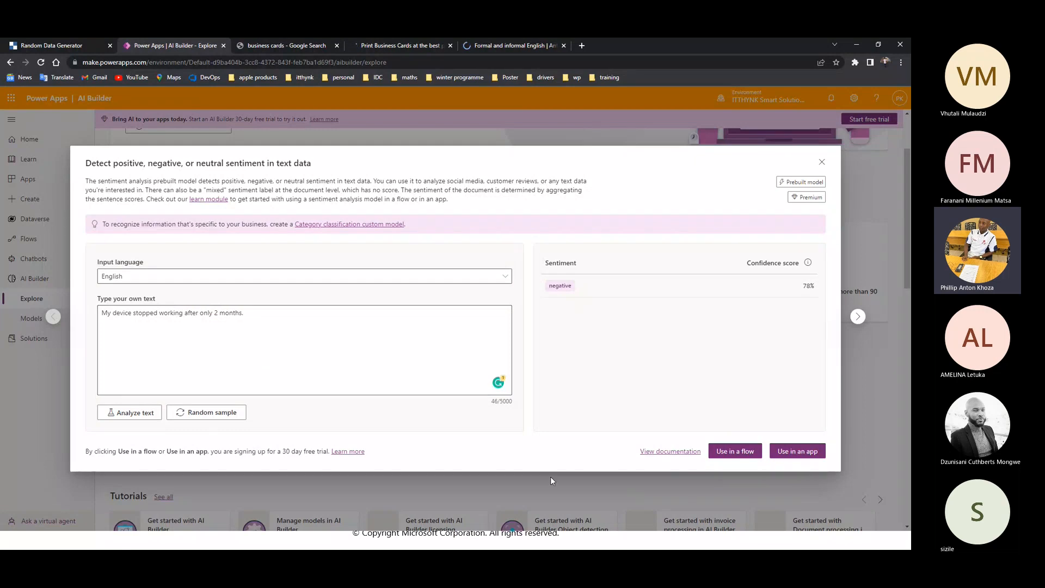
mouse_move(498, 384)
click(823, 162)
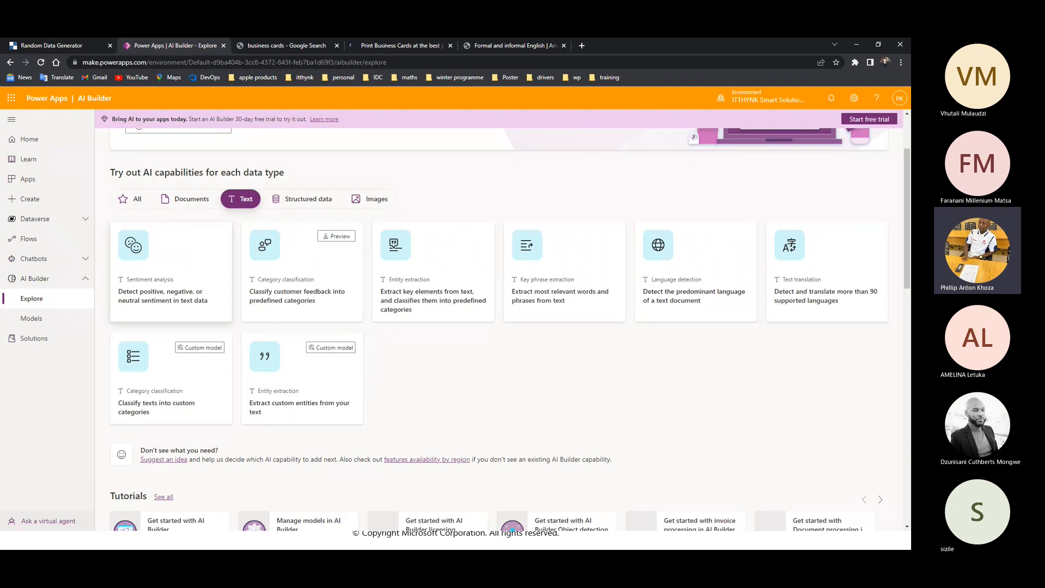
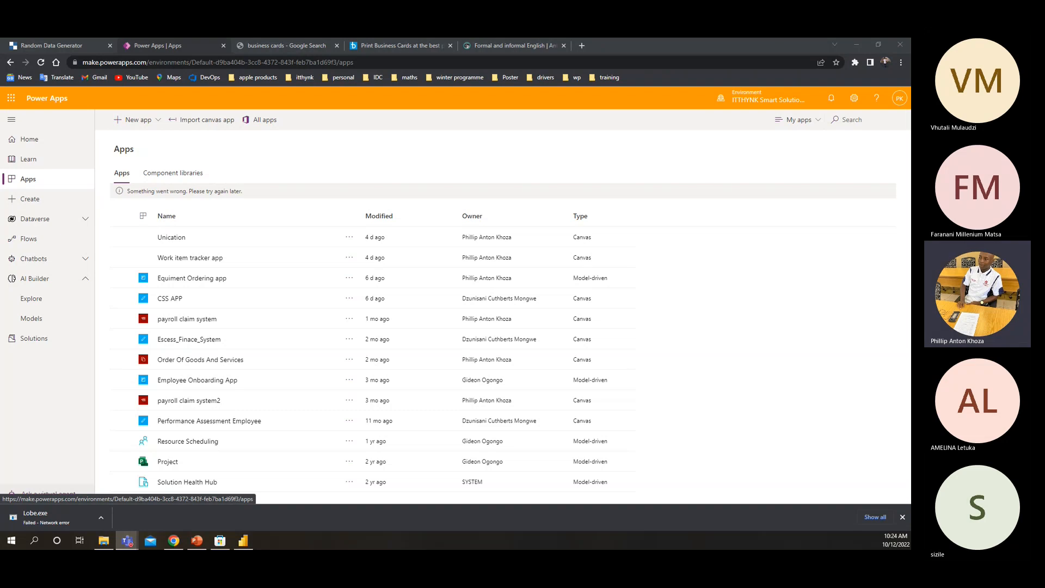
Open the Microsoft Learn module "Create a chatbot with Power Virtual Agents and Dataverse for Teams" in a new tab, and briefly check Power Virtual Agents in Teams
click(581, 46)
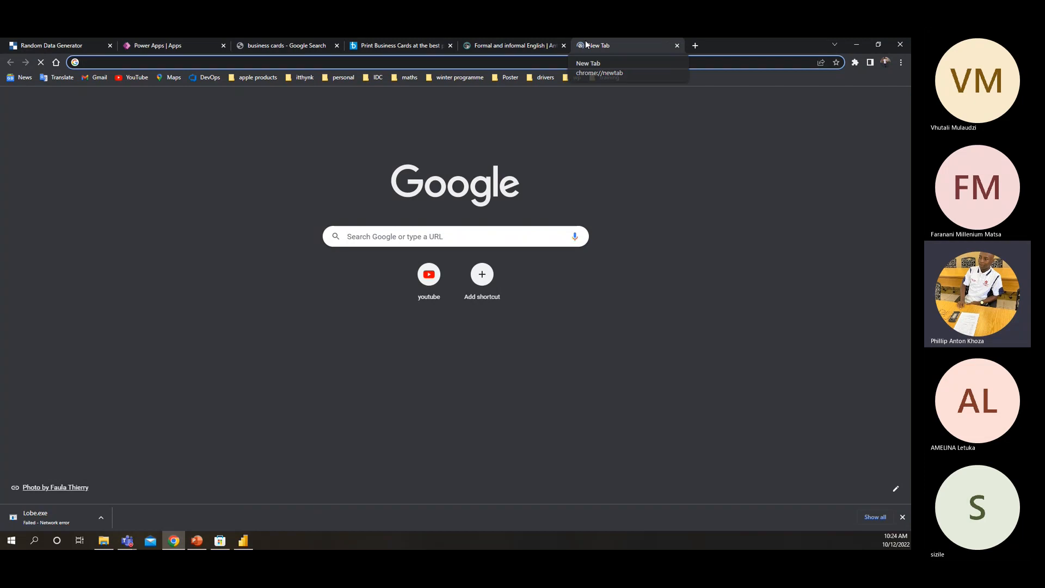
text(https://docs.microsoft.com/en-us/learn/modules/create-chatbot-power-virtual-agents-dataverse-teams/)
key(Return)
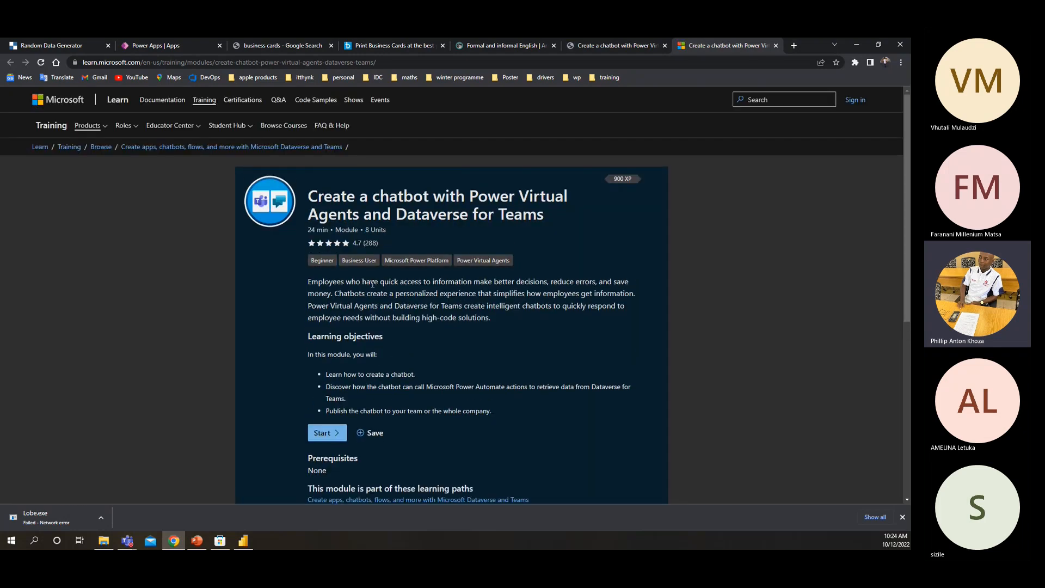
scroll(341, 282, down, 5)
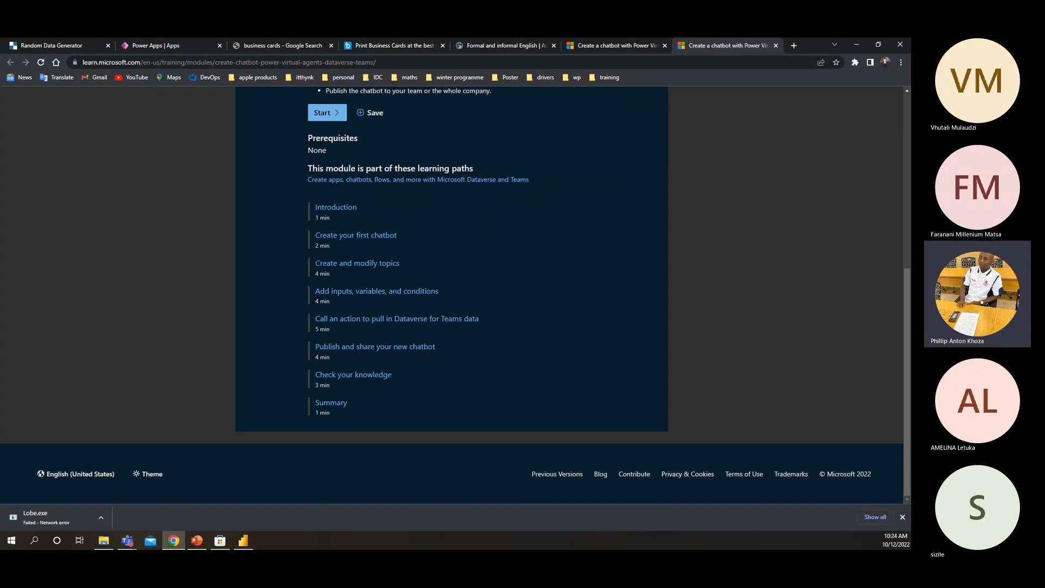
click(857, 45)
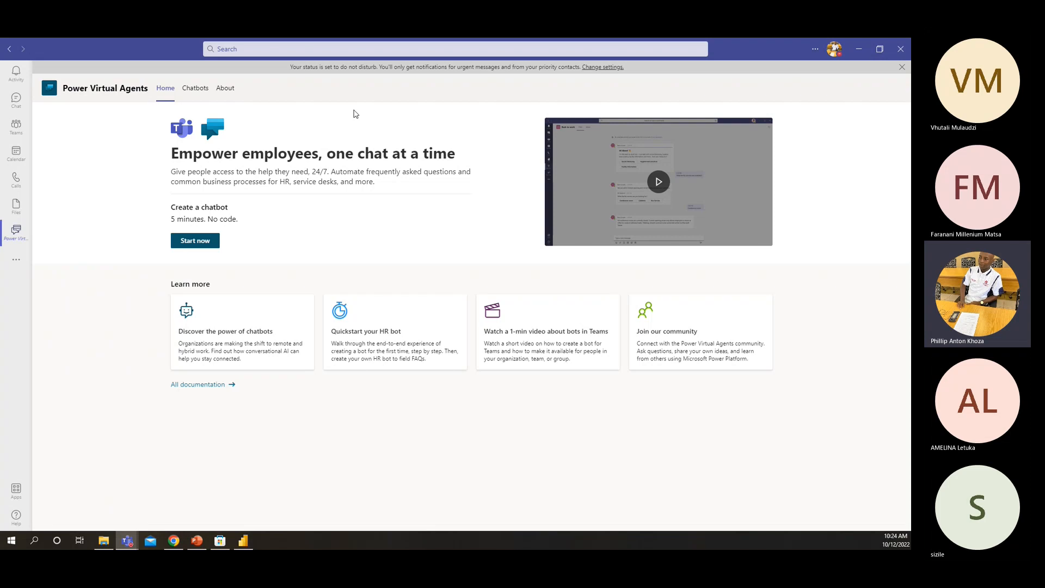
click(859, 48)
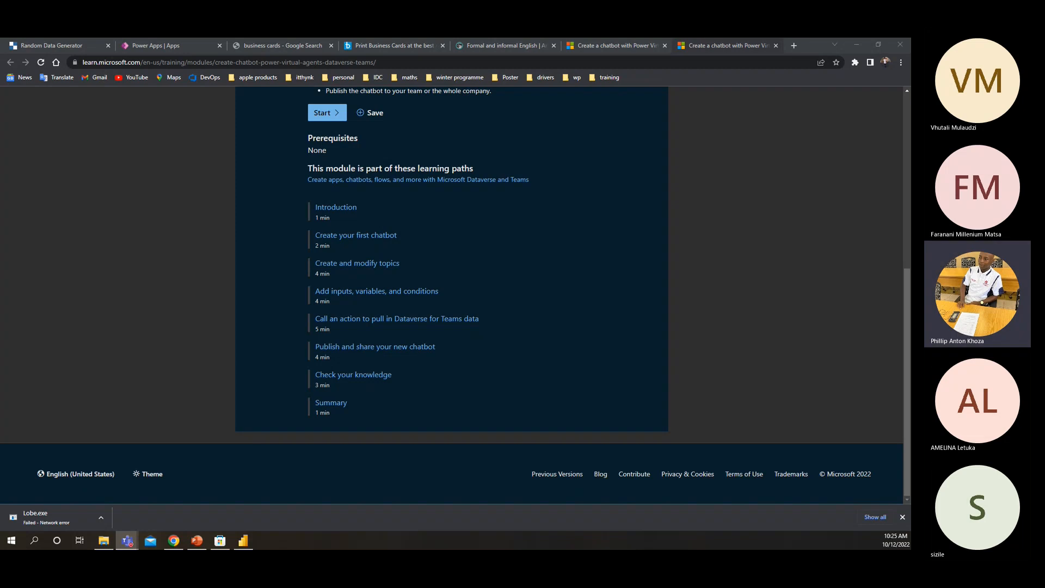
Read the module's Introduction unit and continue to the "Create your first chatbot" unit
click(346, 211)
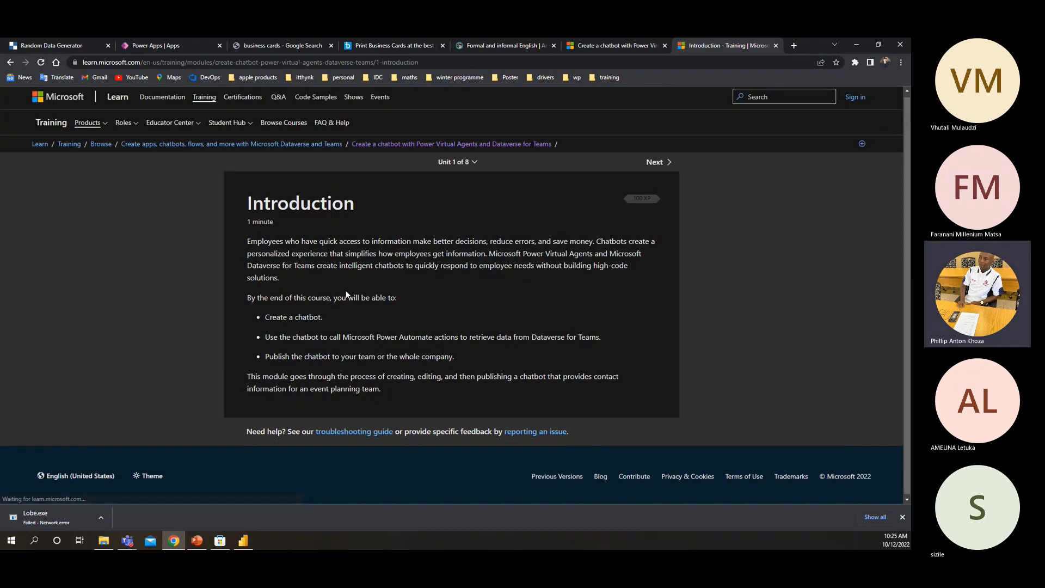
scroll(303, 356, down, 2)
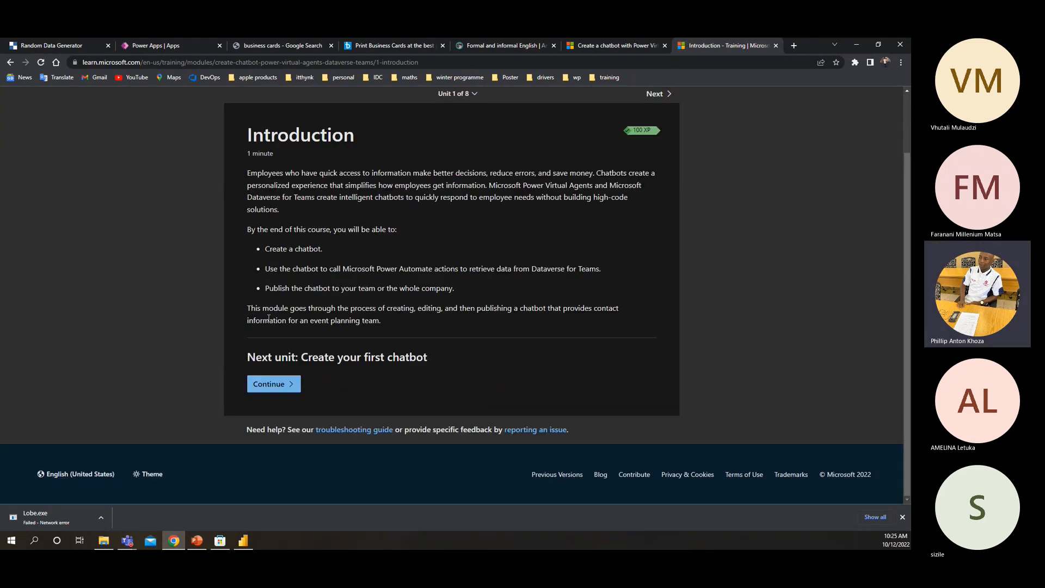
scroll(242, 302, up, 2)
scroll(242, 302, down, 2)
click(269, 386)
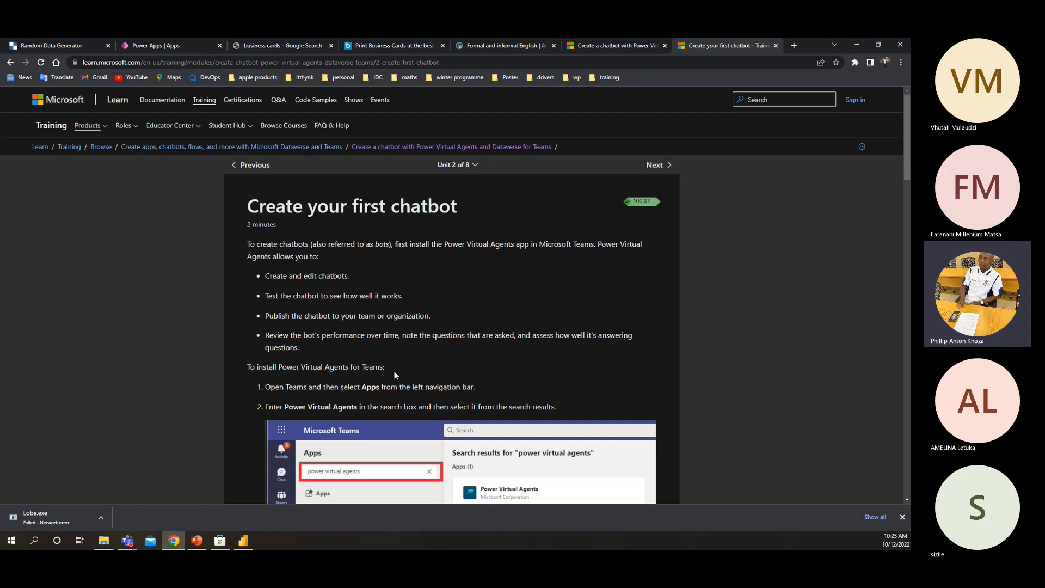
Read how to install and pin Power Virtual Agents in Teams, through to the "Create a new chatbot" heading
scroll(392, 359, down, 1)
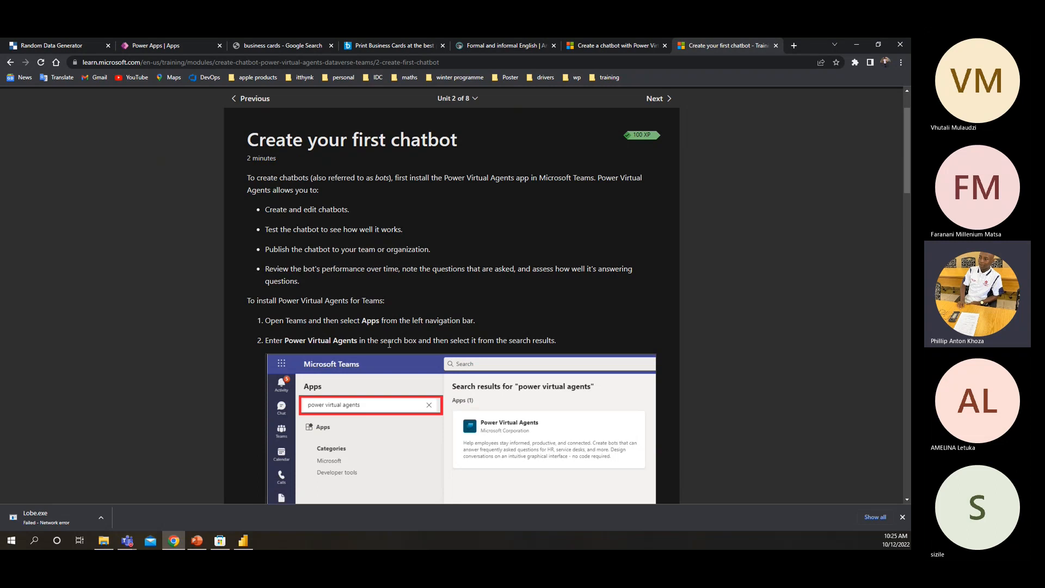
scroll(390, 343, down, 3)
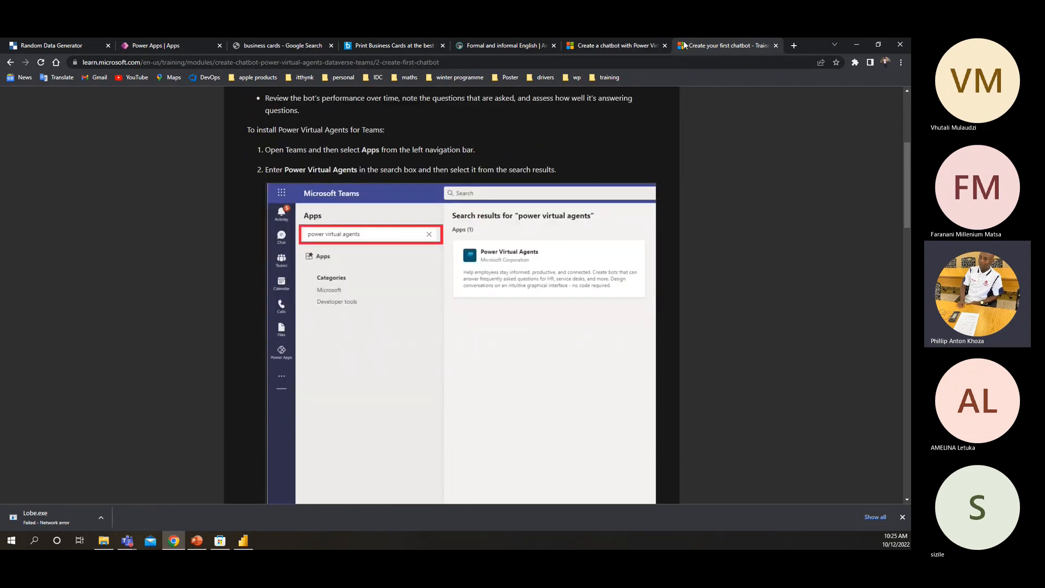
drag(696, 42, 607, 45)
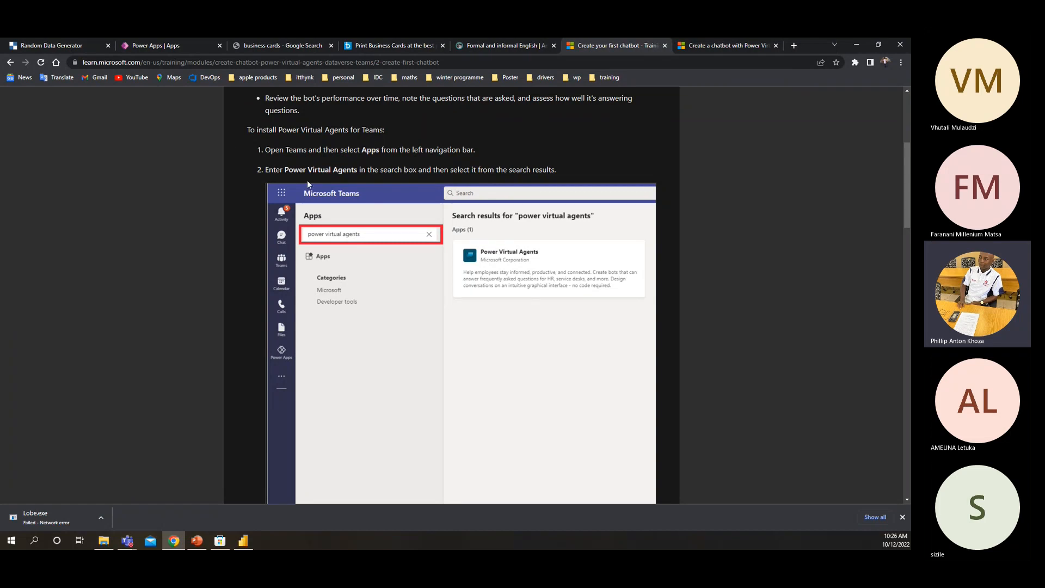
drag(282, 173, 418, 171)
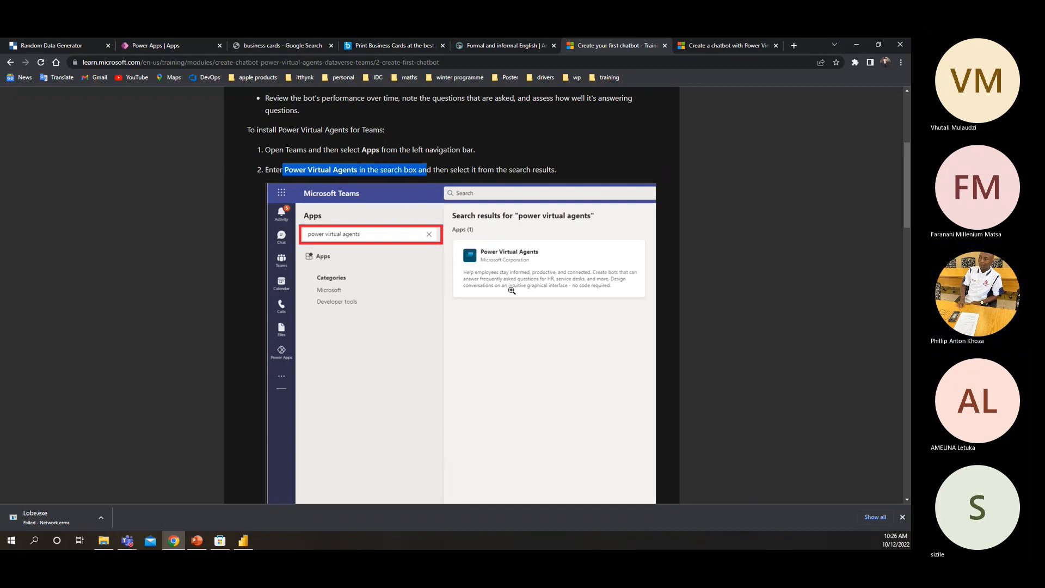
scroll(444, 297, down, 10)
scroll(445, 297, down, 2)
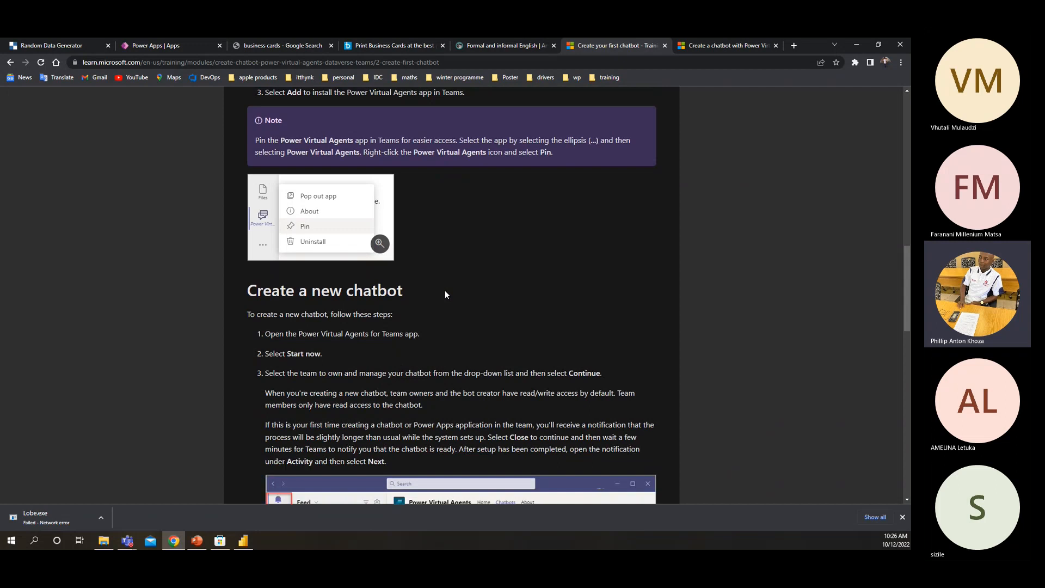
scroll(446, 290, down, 5)
scroll(371, 324, up, 3)
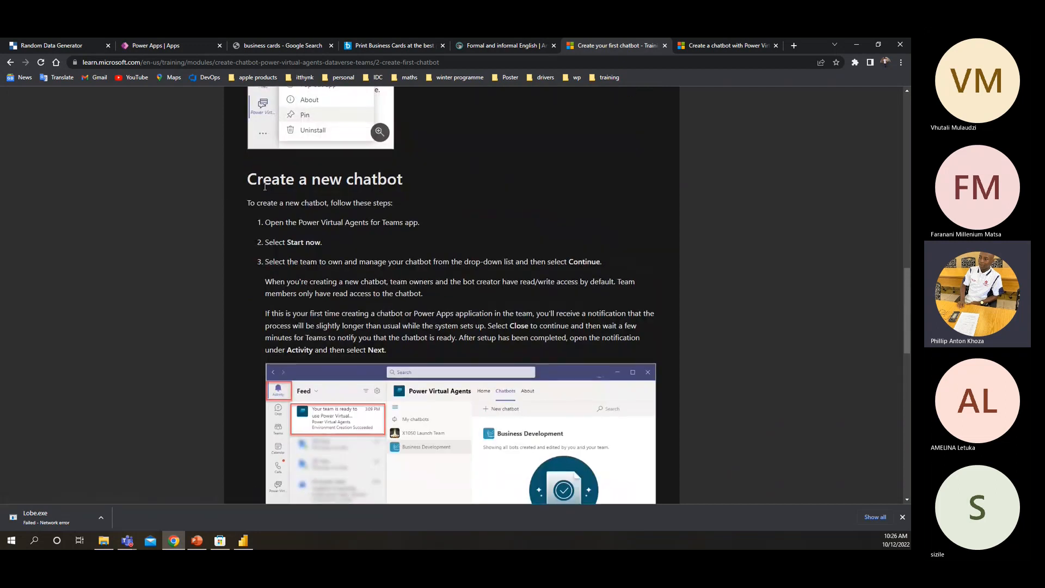
drag(248, 180, 479, 179)
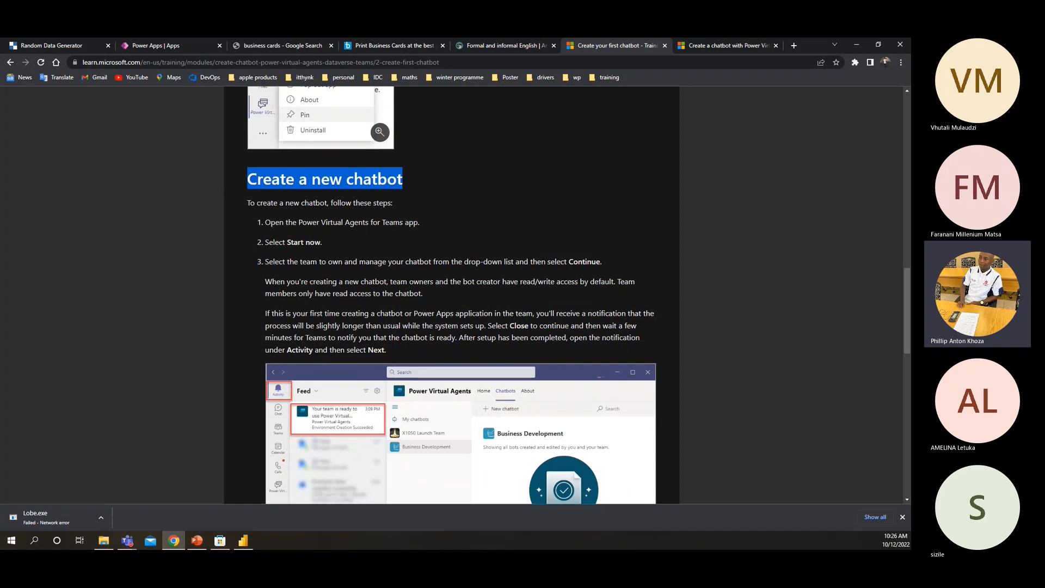
Switch to Power Virtual Agents in Teams and start creating a chatbot for the Winter Program House team
click(128, 541)
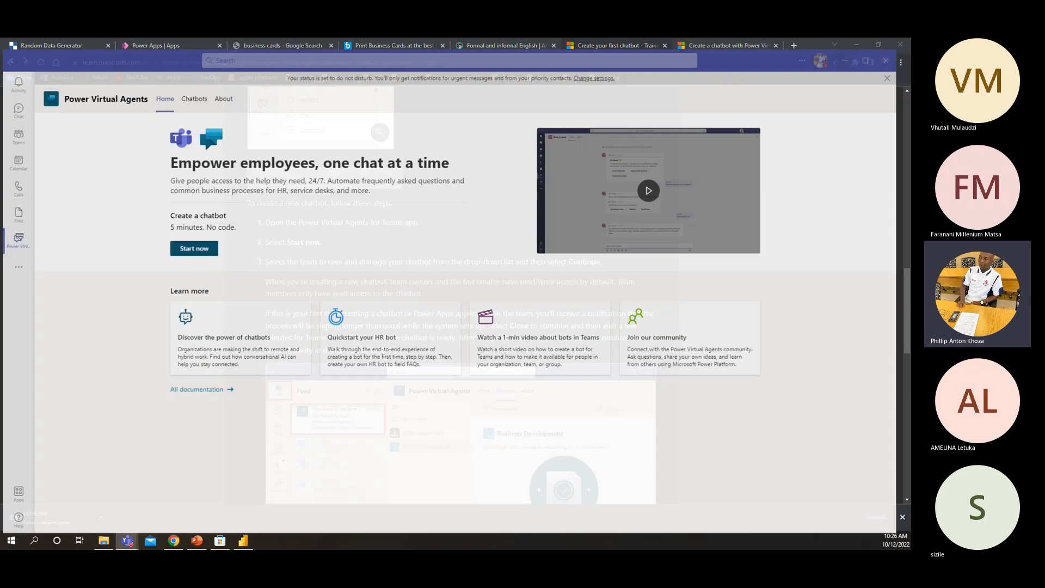
click(191, 242)
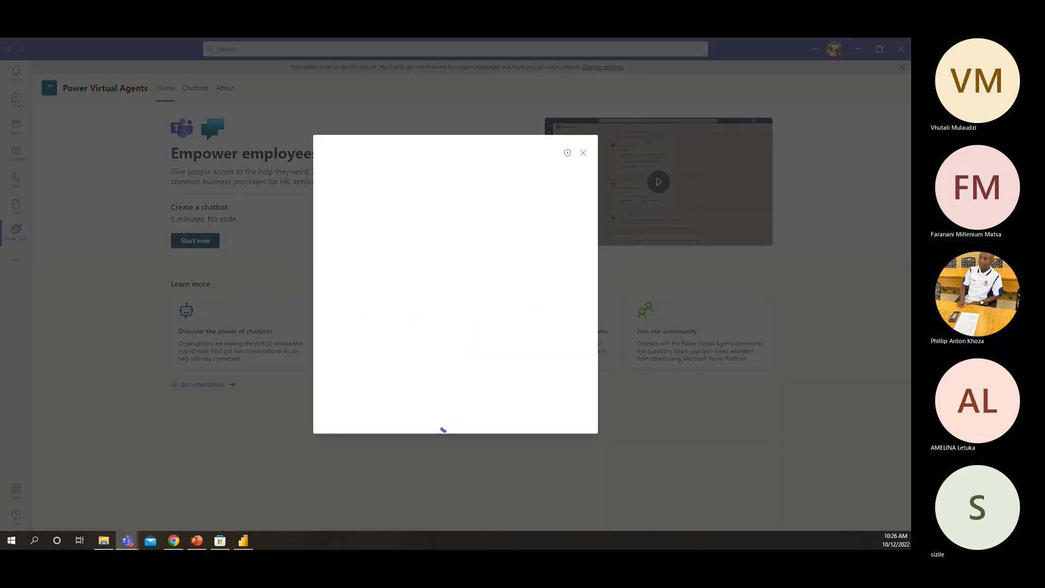
key(alt+Tab)
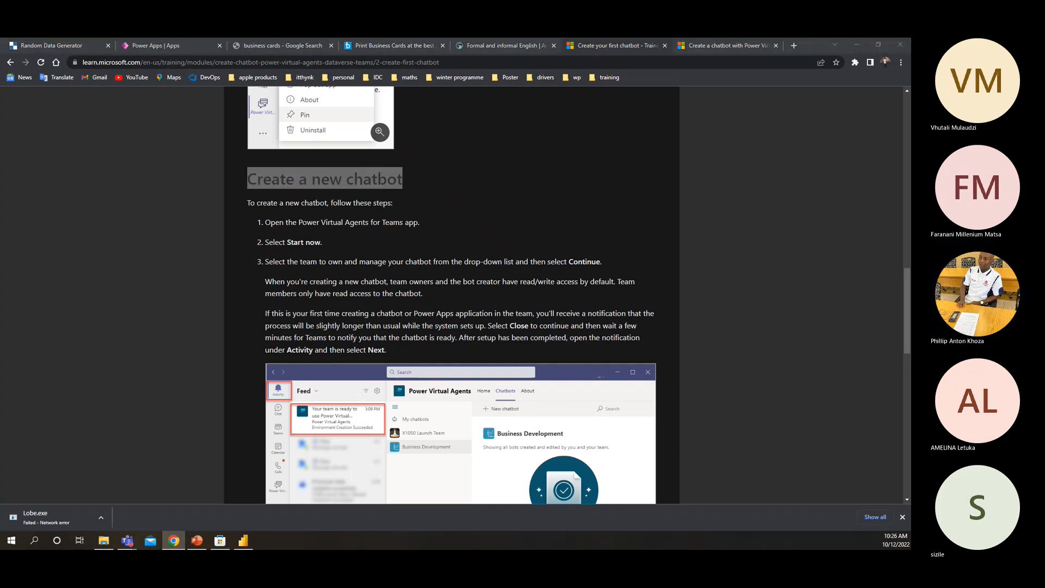
key(alt+Tab)
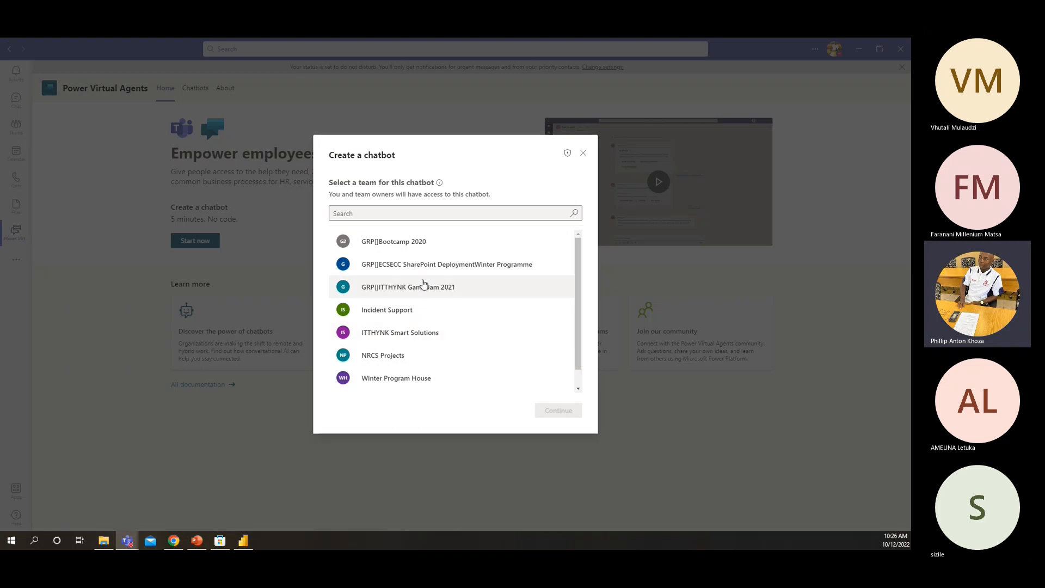
scroll(381, 357, down, 1)
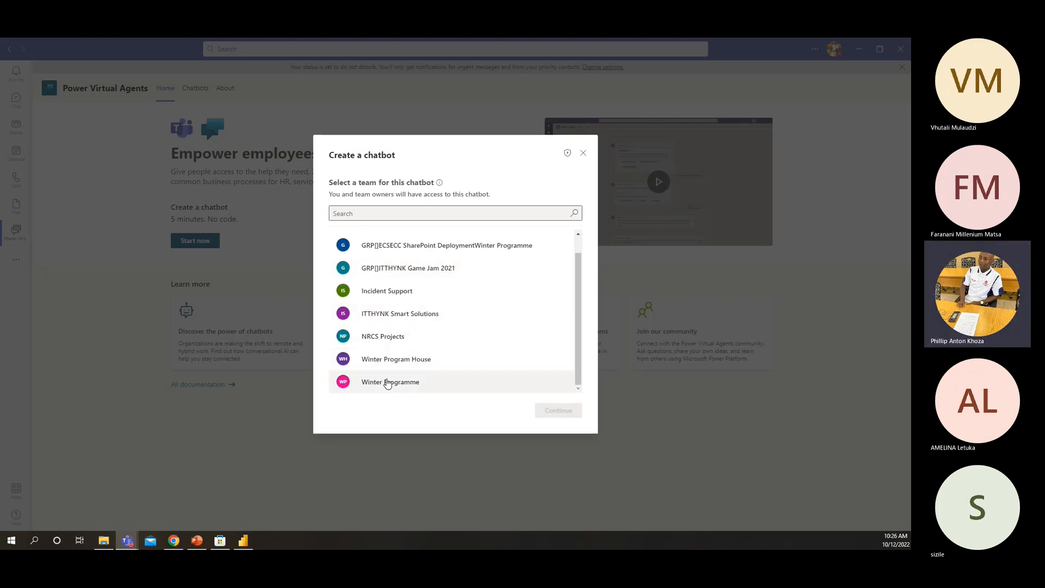
click(389, 361)
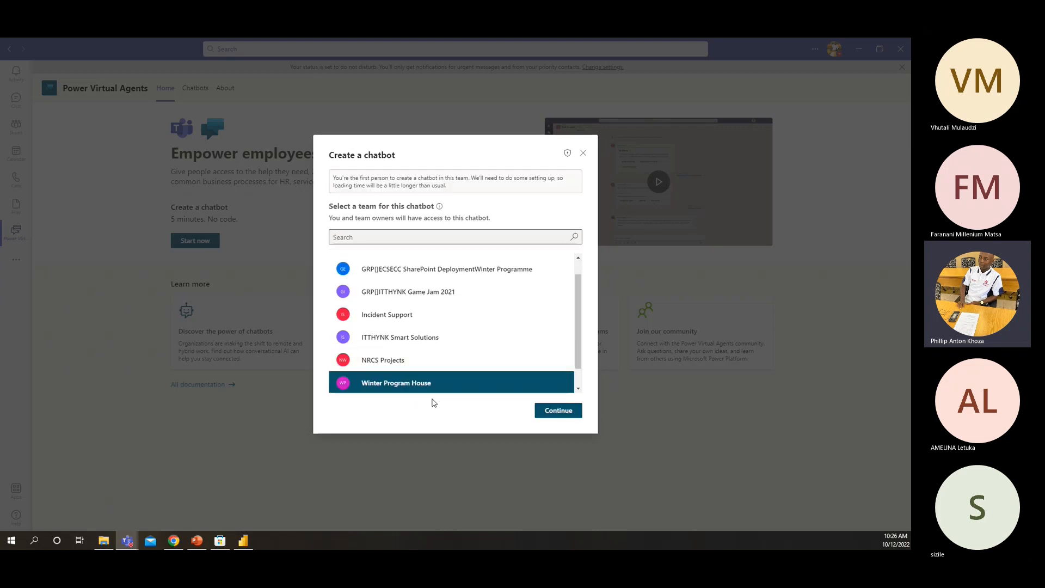
click(553, 413)
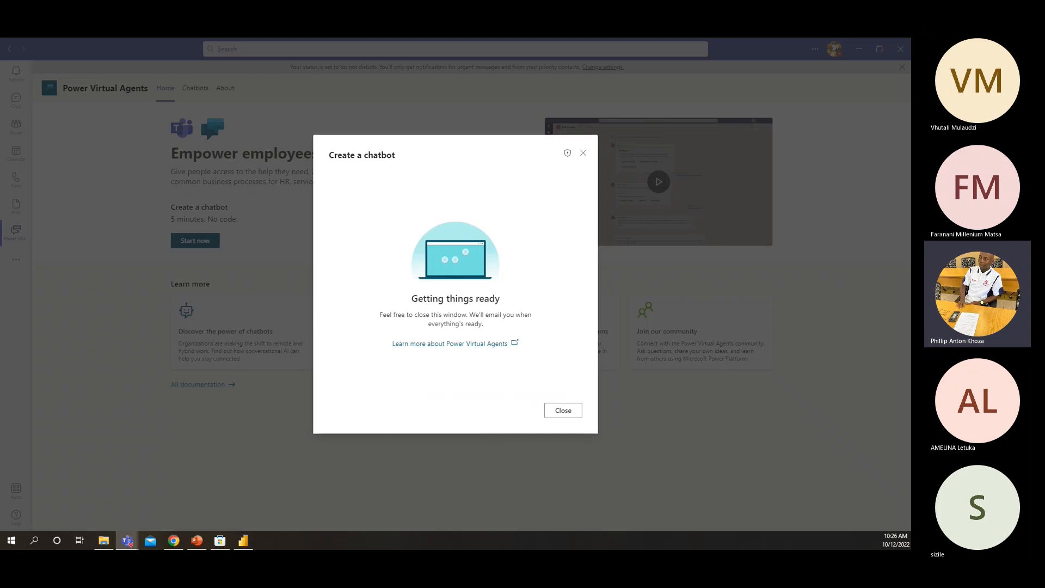
Switch back to the Learn unit in the browser and examine the steps on finishing setup and naming the chatbot Event Contacts
key(alt+Tab)
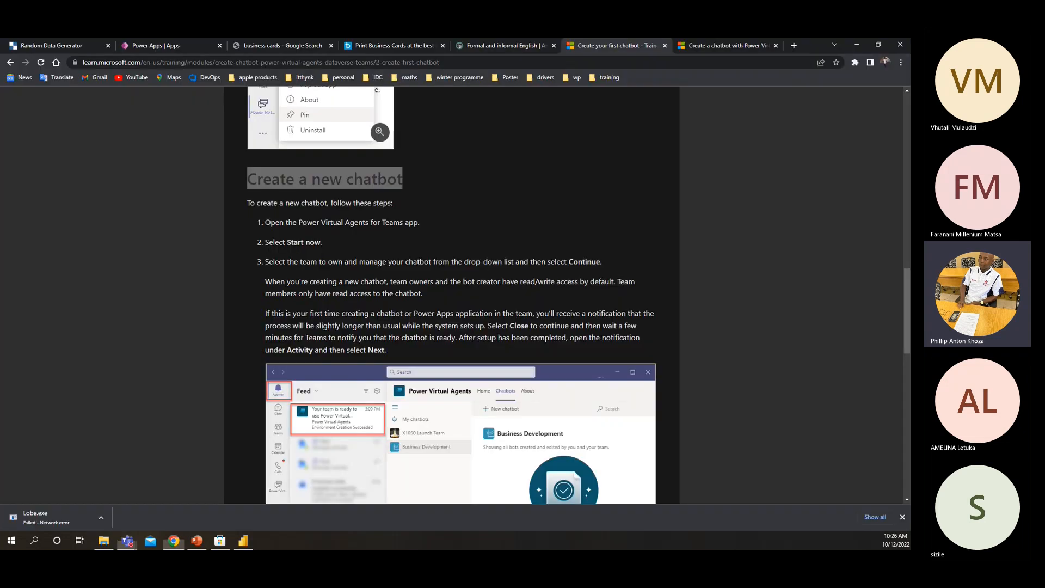
scroll(256, 301, down, 3)
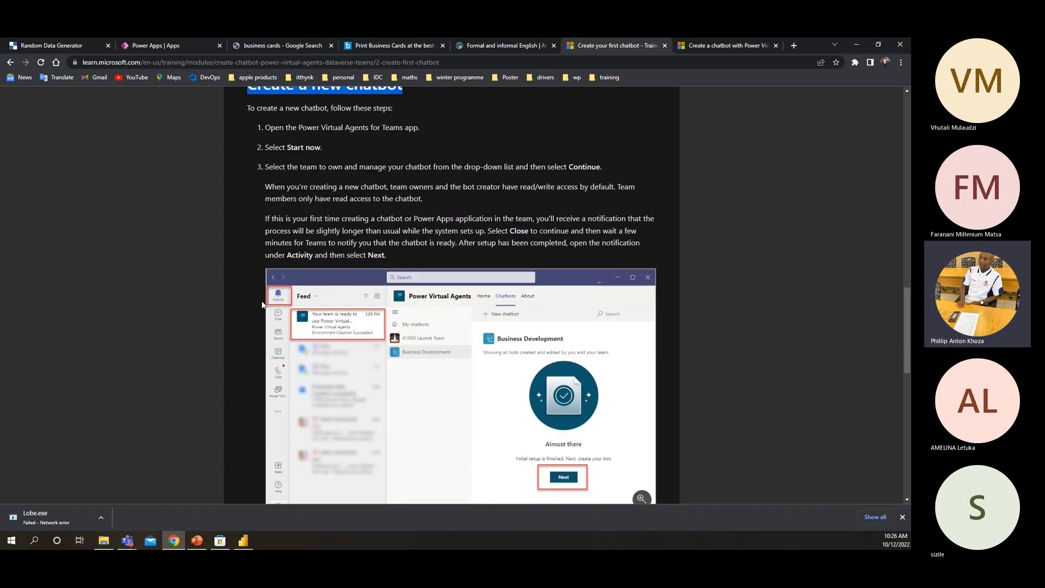
scroll(259, 299, down, 5)
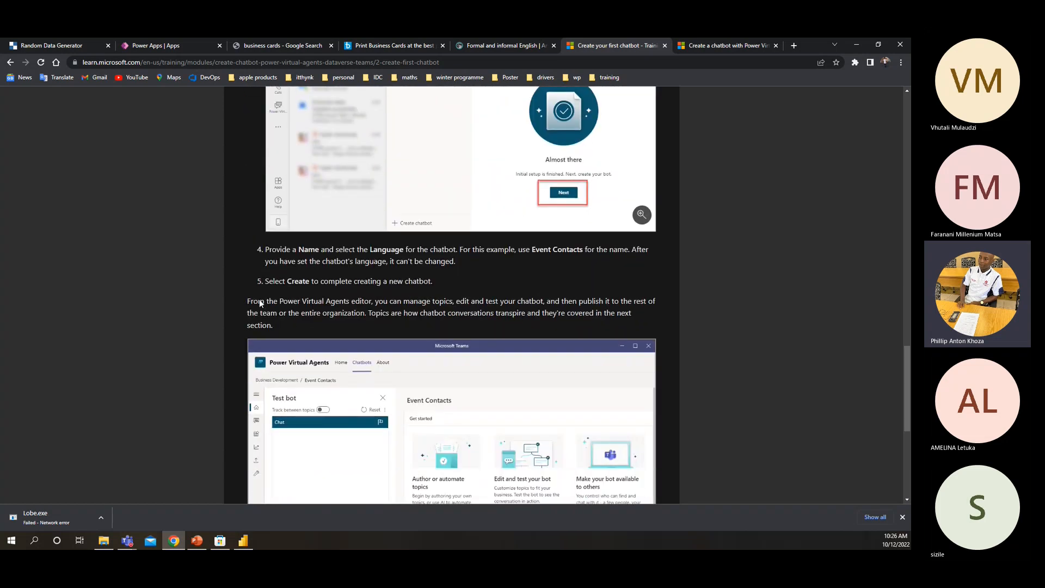
scroll(259, 299, up, 5)
scroll(259, 297, up, 3)
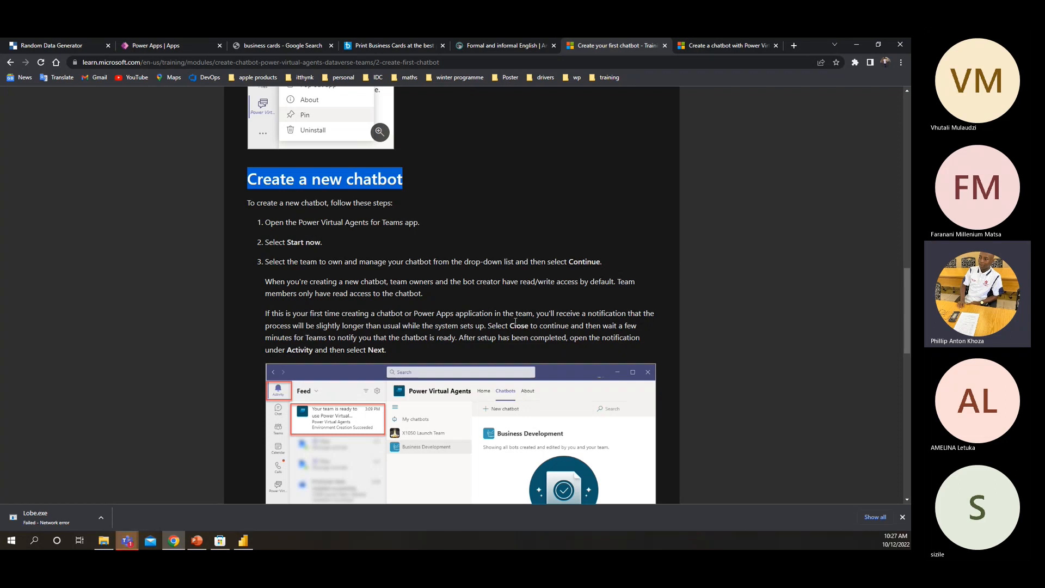
scroll(481, 325, down, 1)
scroll(481, 325, down, 3)
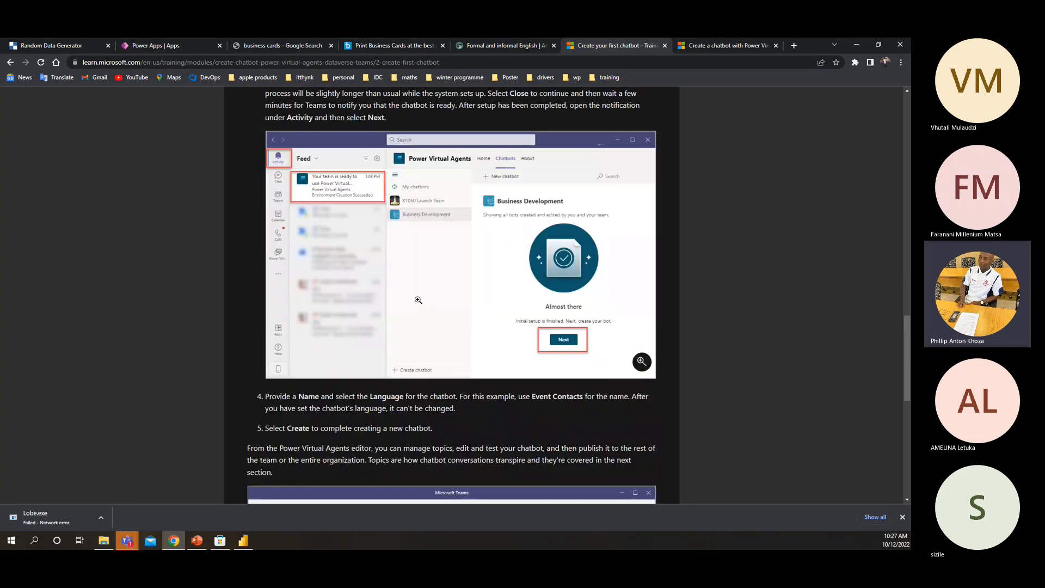
scroll(422, 320, down, 4)
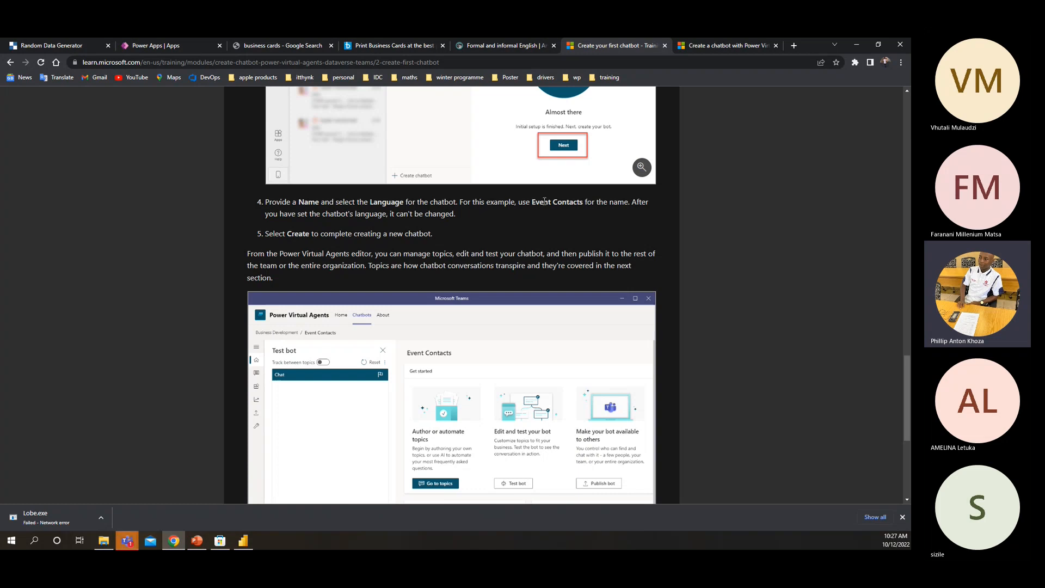
drag(533, 203, 593, 204)
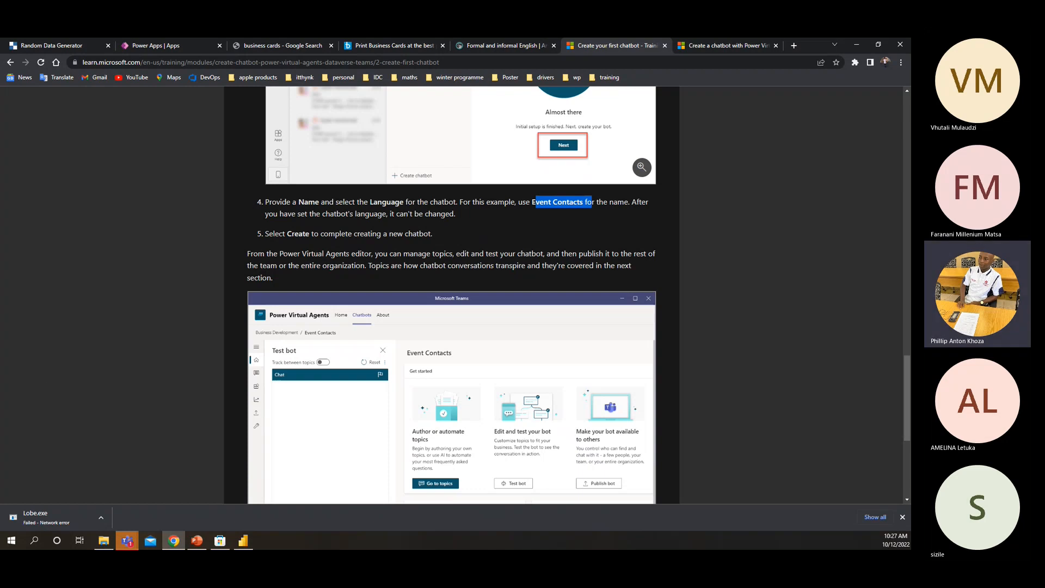
Check the chatbot setup in Teams, finish reading the unit's final creation step, and continue to the "Create and modify topics" unit
click(127, 540)
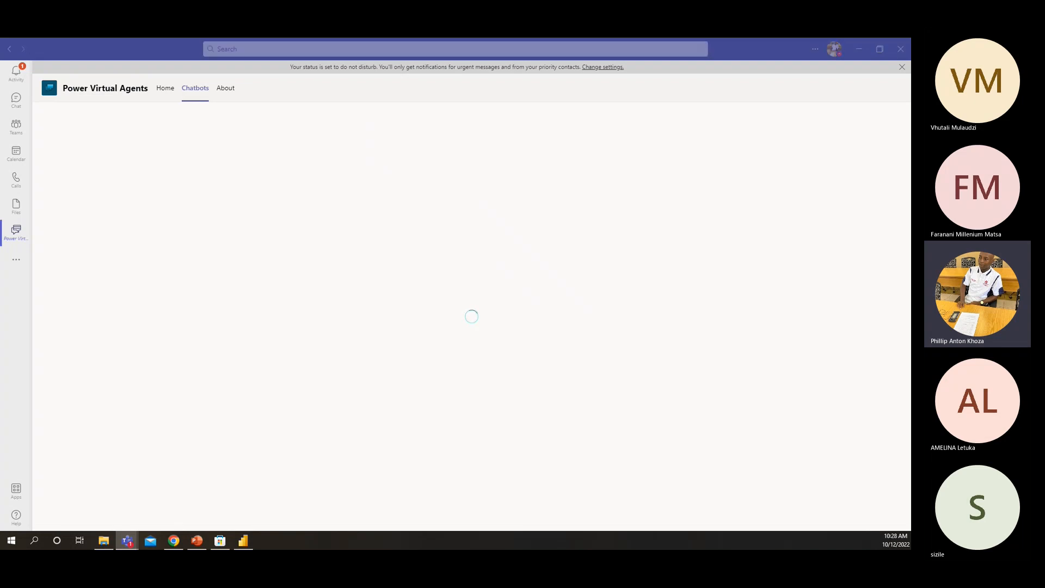
key(alt+Tab)
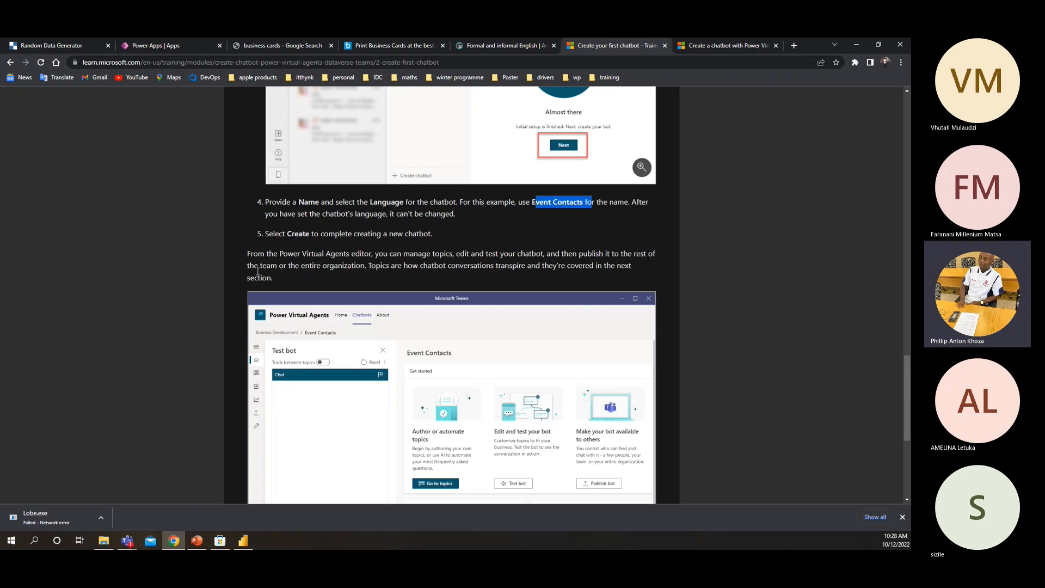
click(265, 235)
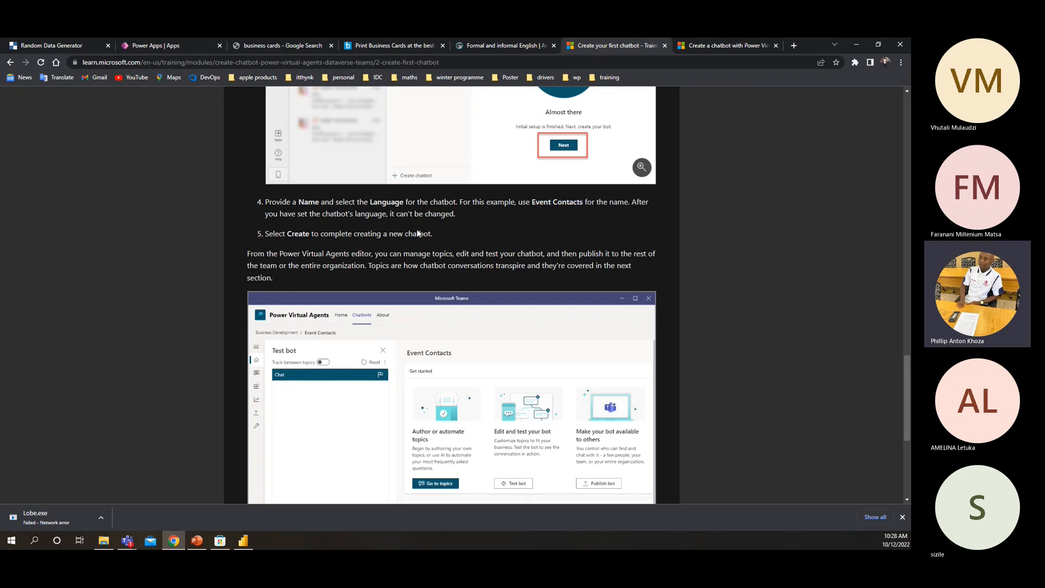
drag(265, 234, 319, 234)
scroll(329, 247, down, 2)
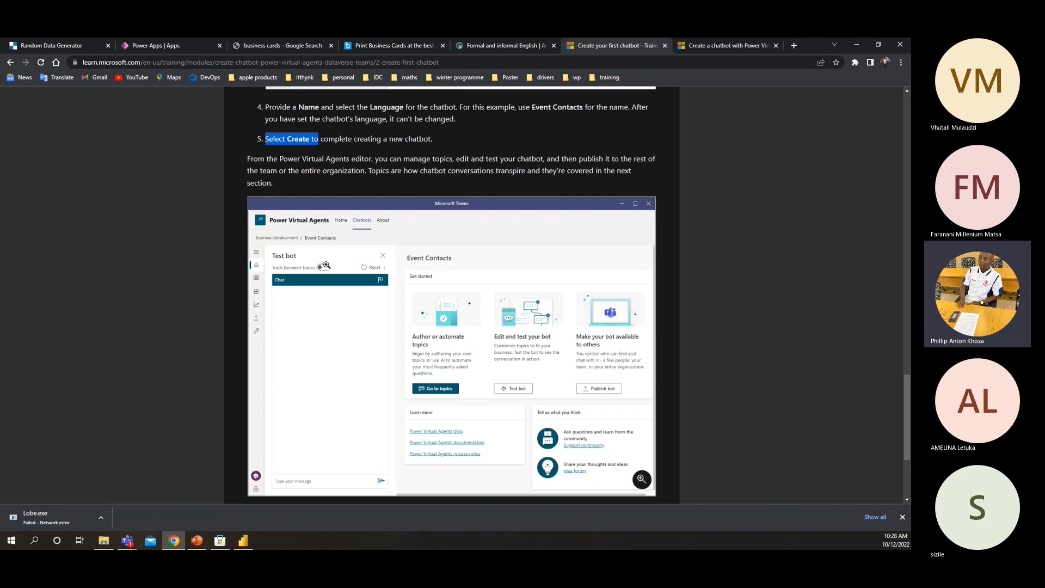
scroll(334, 264, down, 3)
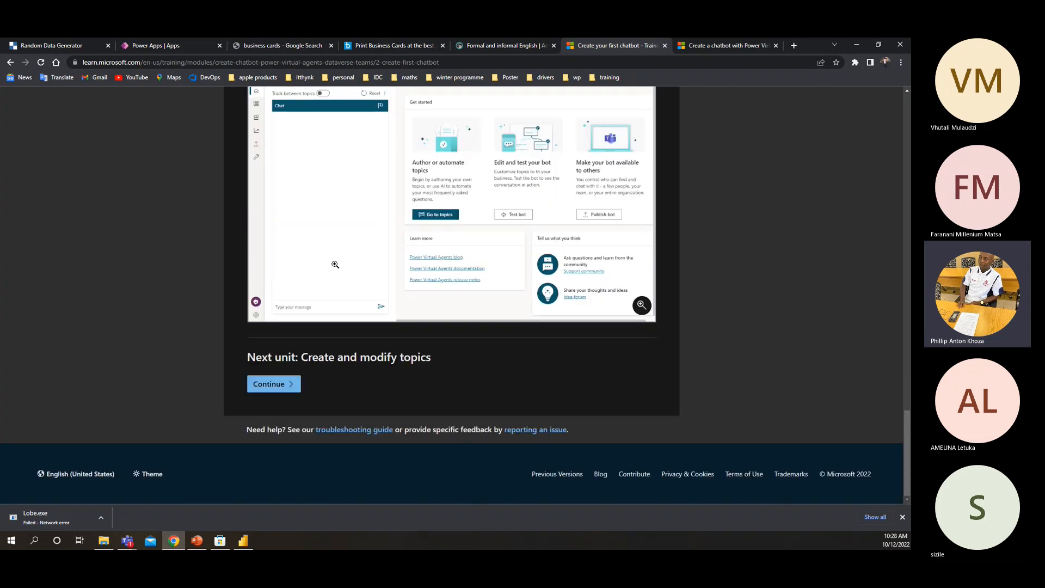
click(275, 392)
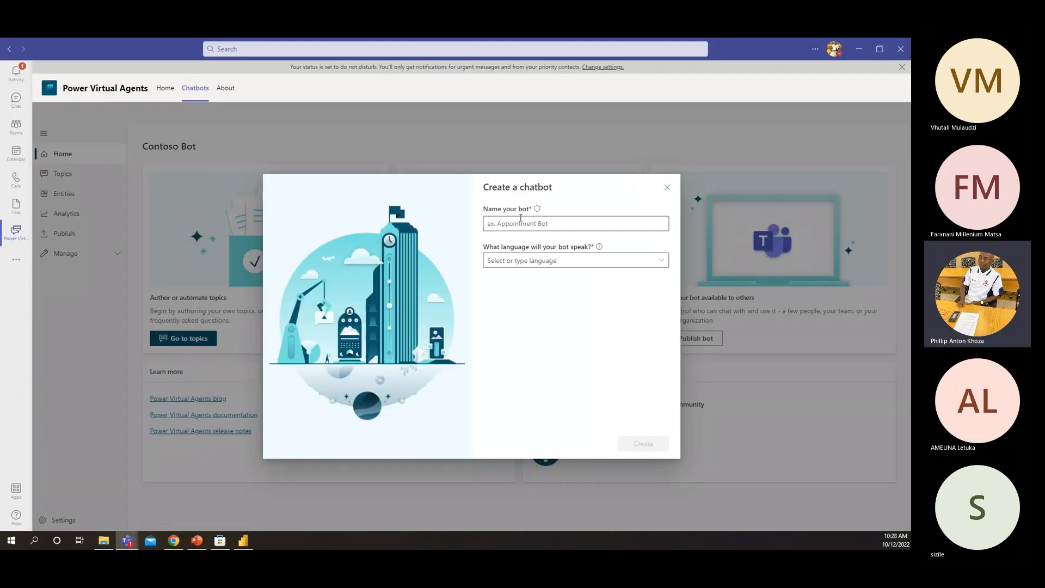
Name the new bot PL-100 chatbot, set its language to English (US), and create it
click(521, 222)
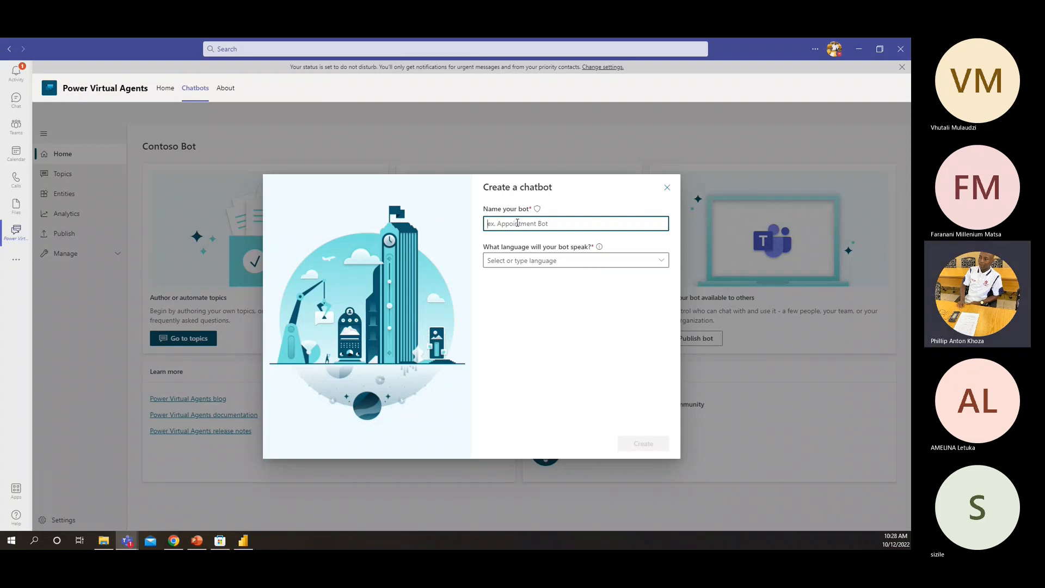
text(PL-100 chatbot)
click(534, 262)
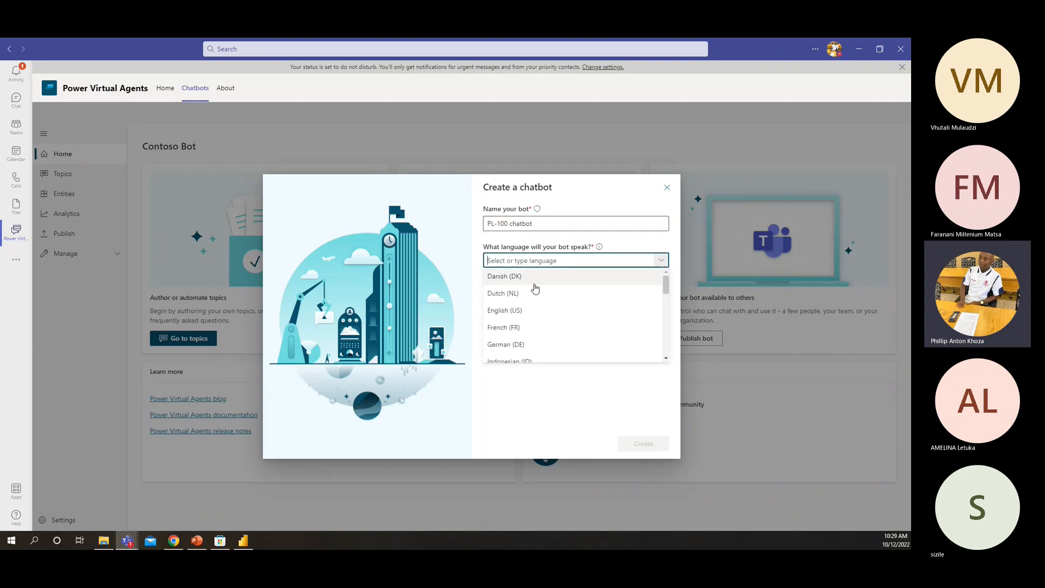
click(523, 312)
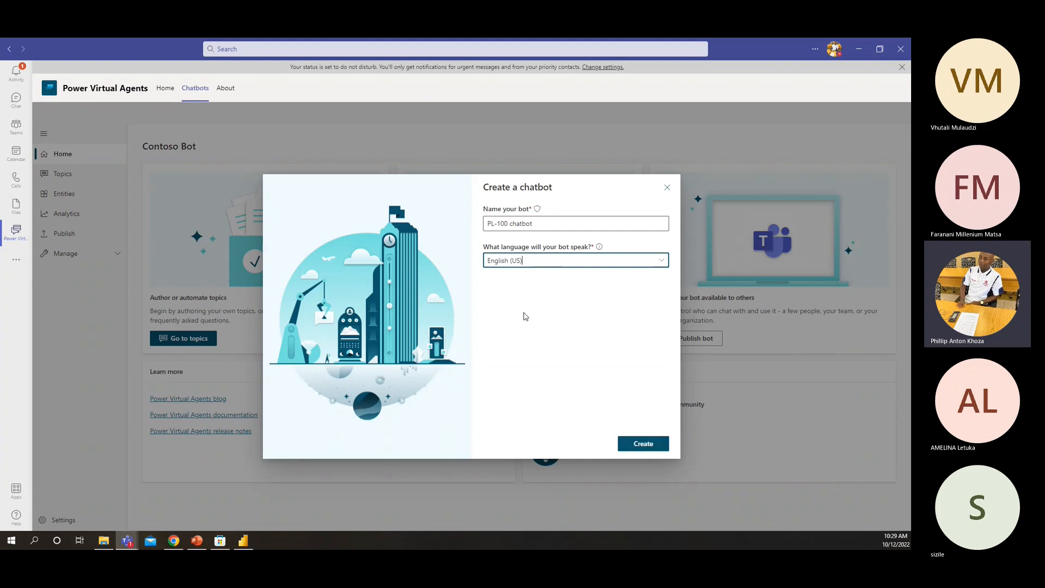
click(633, 449)
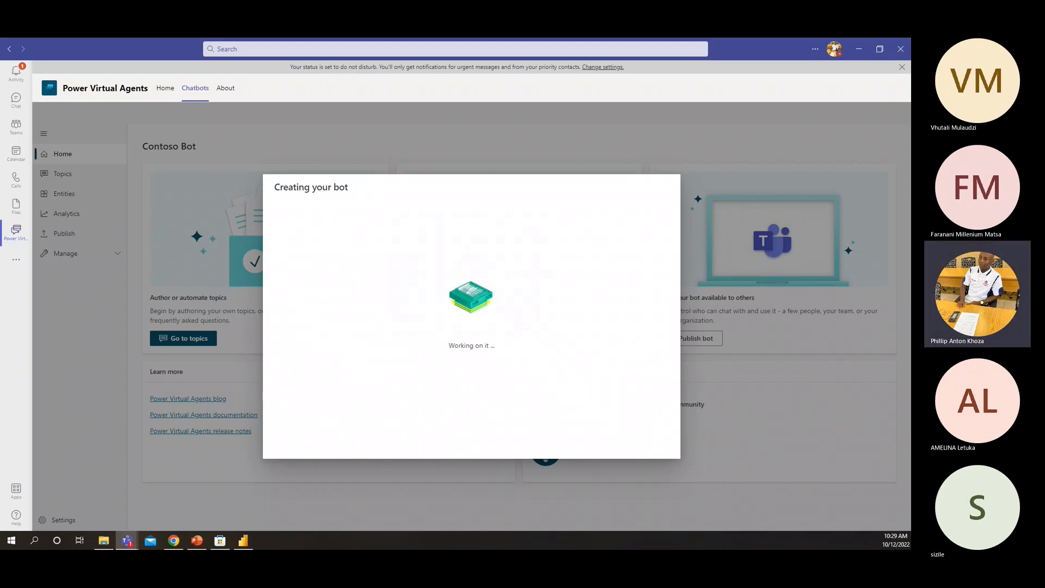
Switch to the Learn unit in the browser and read about trigger phrases, conversation nodes, and changing the greeting system topic
key(alt+Tab)
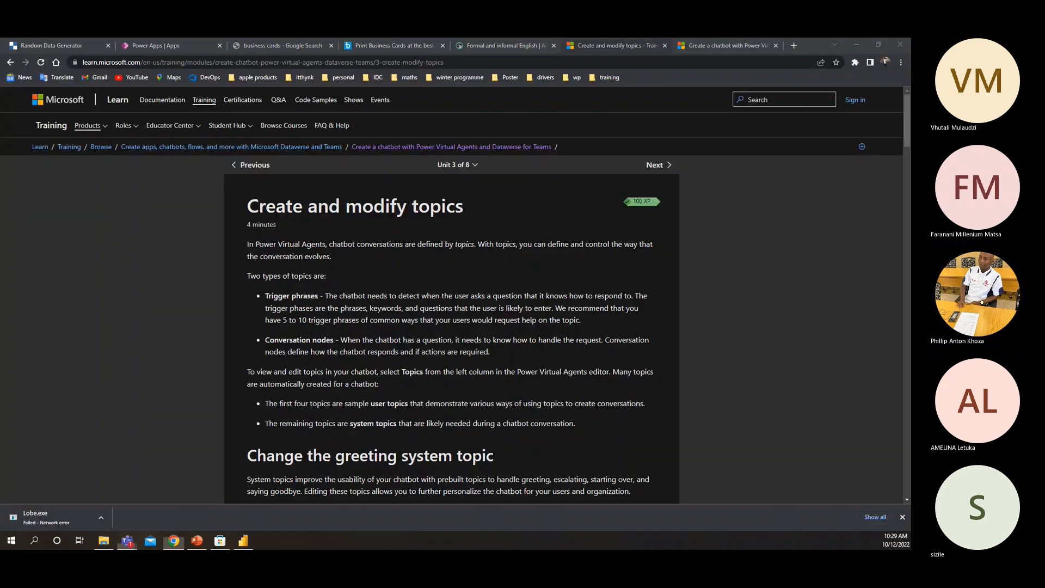
double_click(277, 296)
drag(273, 337, 294, 329)
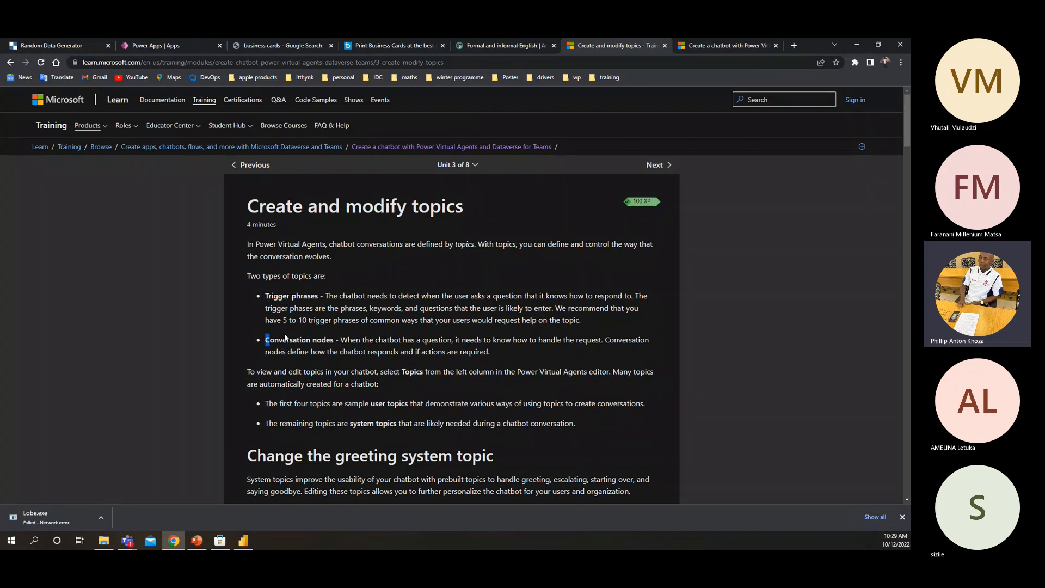
double_click(285, 338)
scroll(292, 352, down, 2)
scroll(272, 357, down, 1)
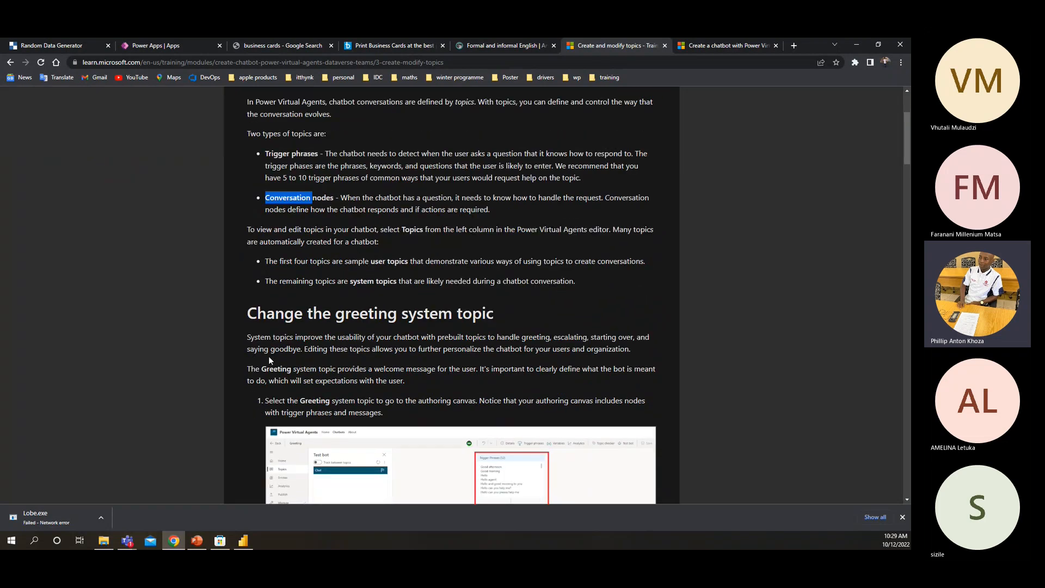
scroll(269, 356, down, 3)
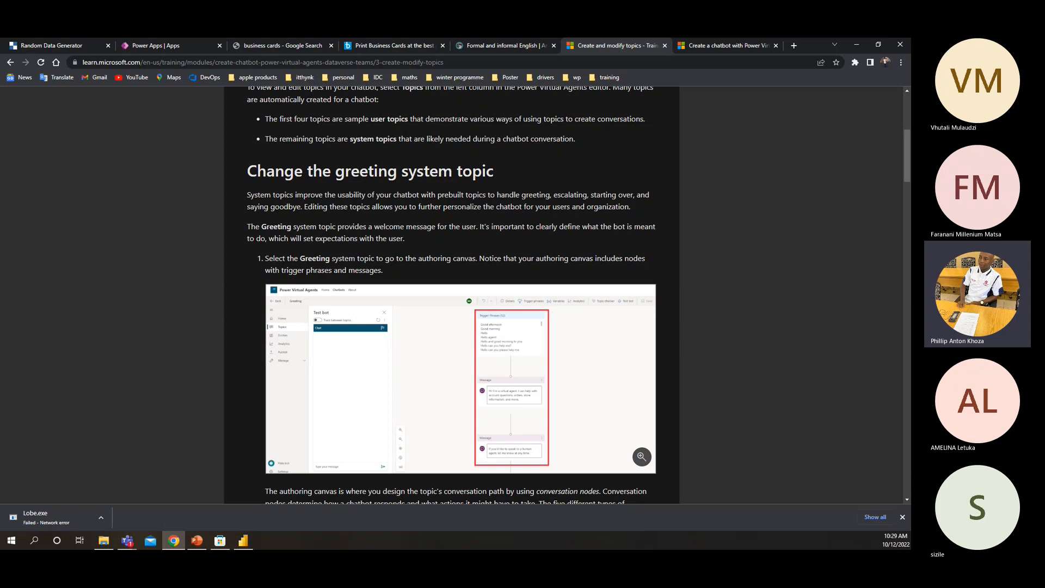
Check the chatbot's creation in Teams, then return to the Learn unit and read the conversation node table and message-editing instructions
key(alt+Tab)
key(alt+Tab)
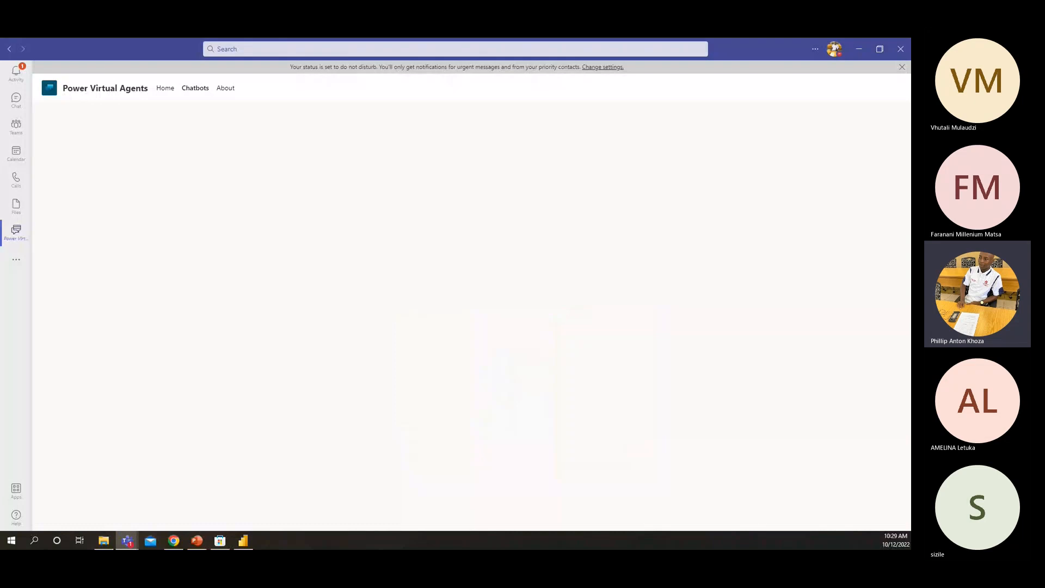
key(alt+Tab)
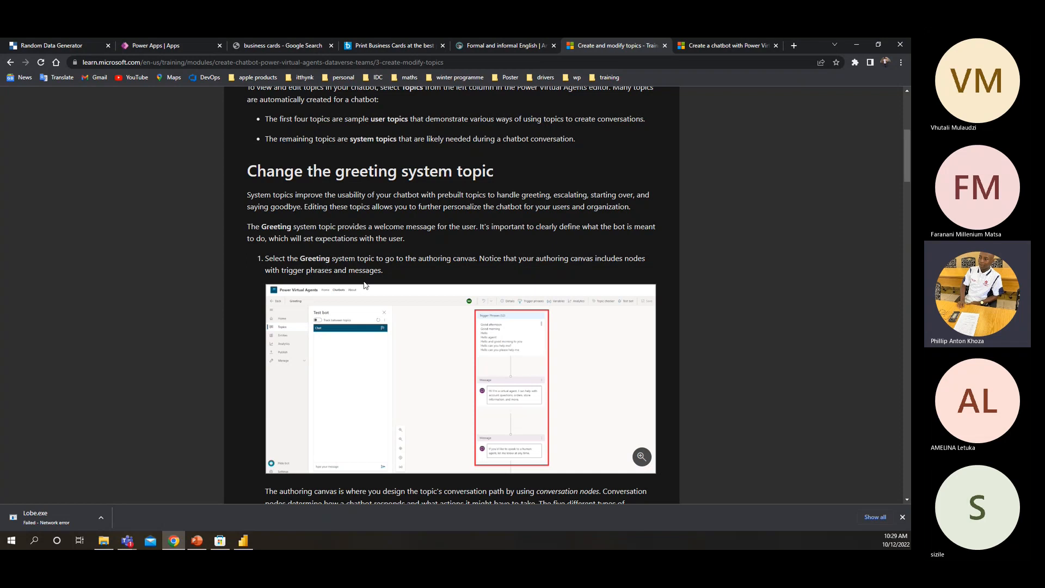
scroll(281, 284, down, 3)
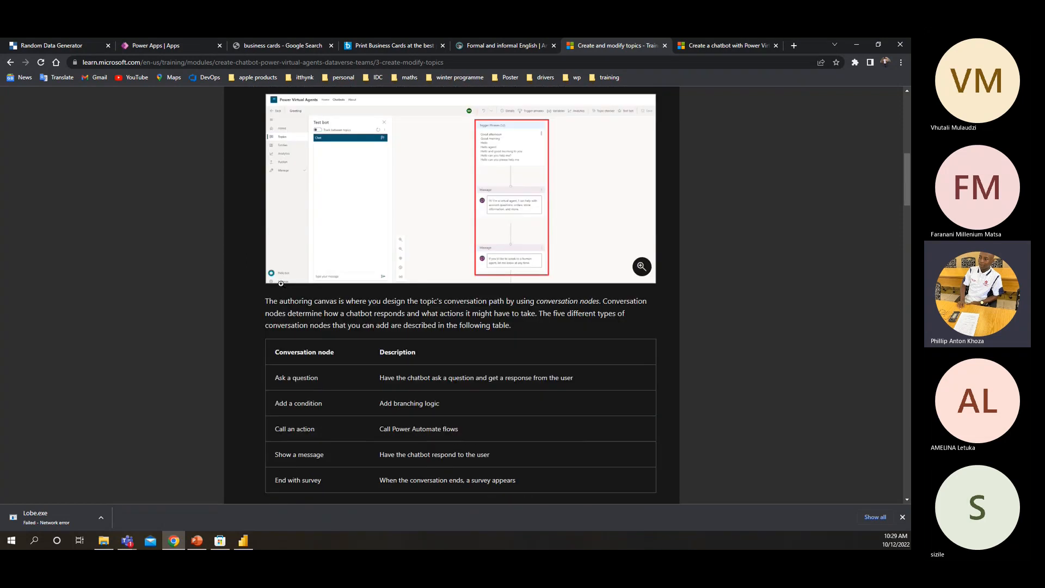
scroll(266, 284, down, 5)
scroll(267, 283, down, 2)
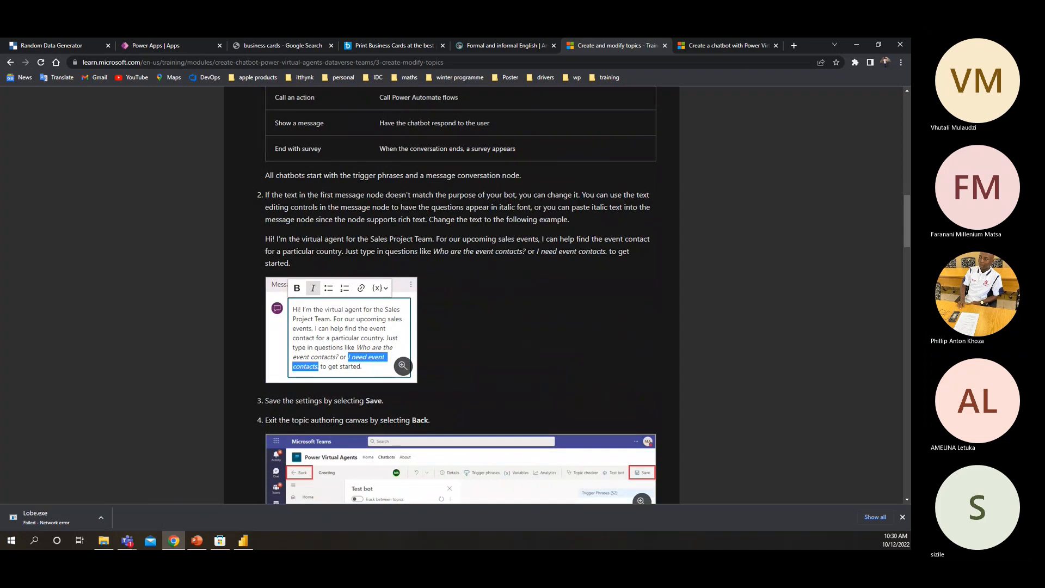
Switch to Teams, try to open the Greeting topic of the PL-100 chatbot, and dismiss the chatbot creation dialog
key(alt+Tab)
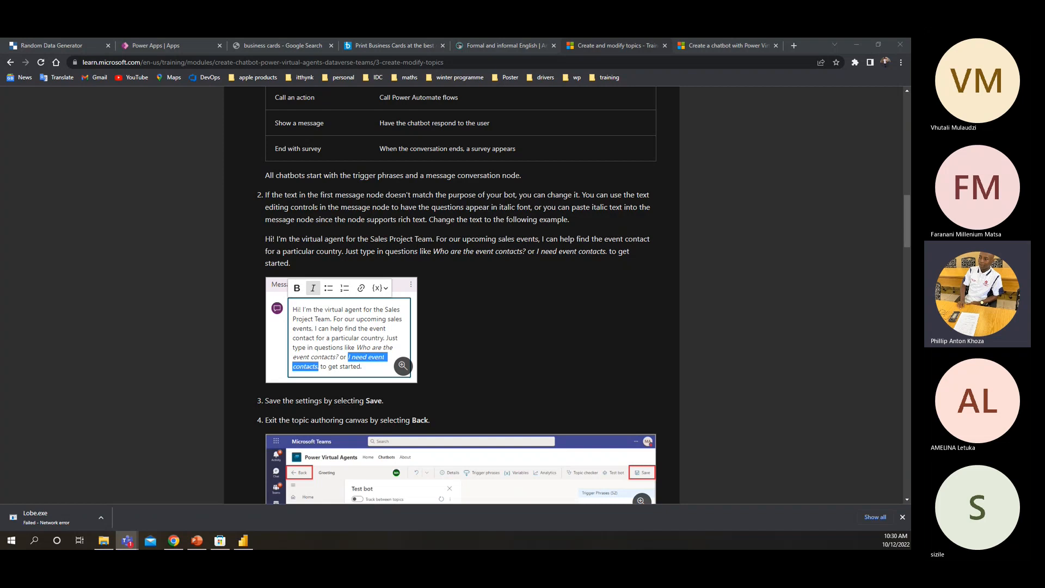
key(alt+Tab)
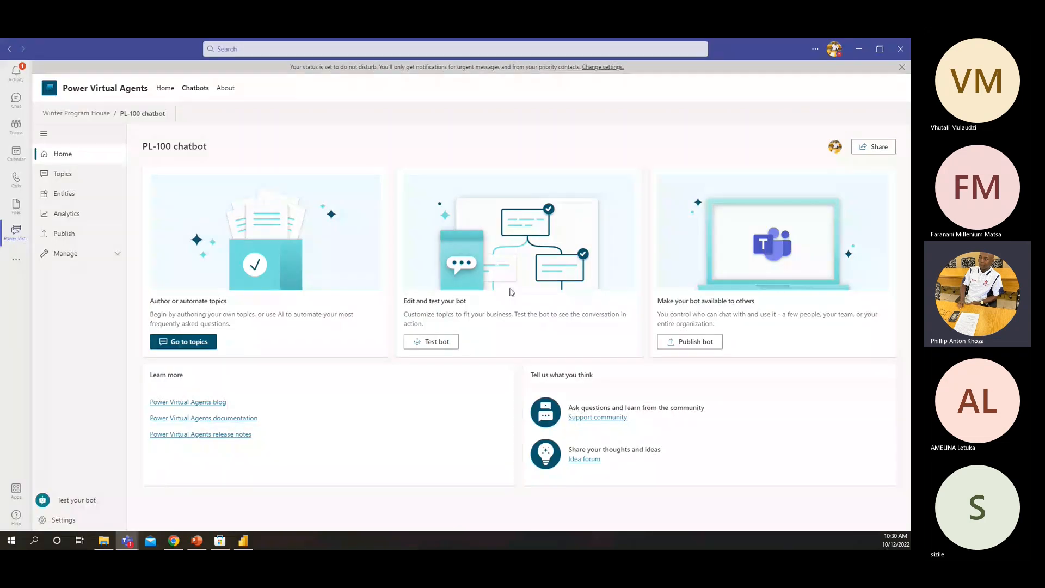
click(61, 175)
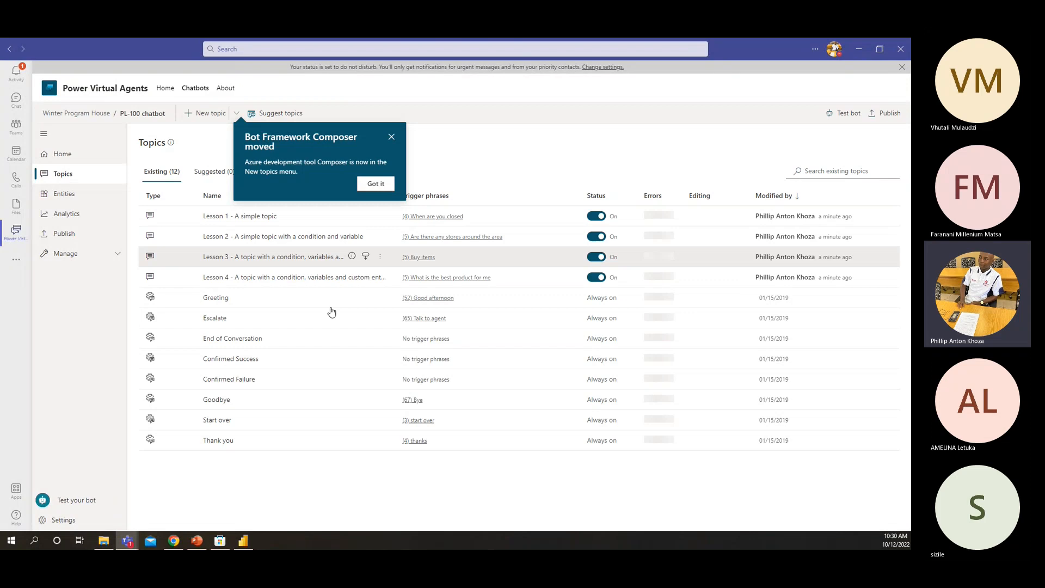
click(218, 299)
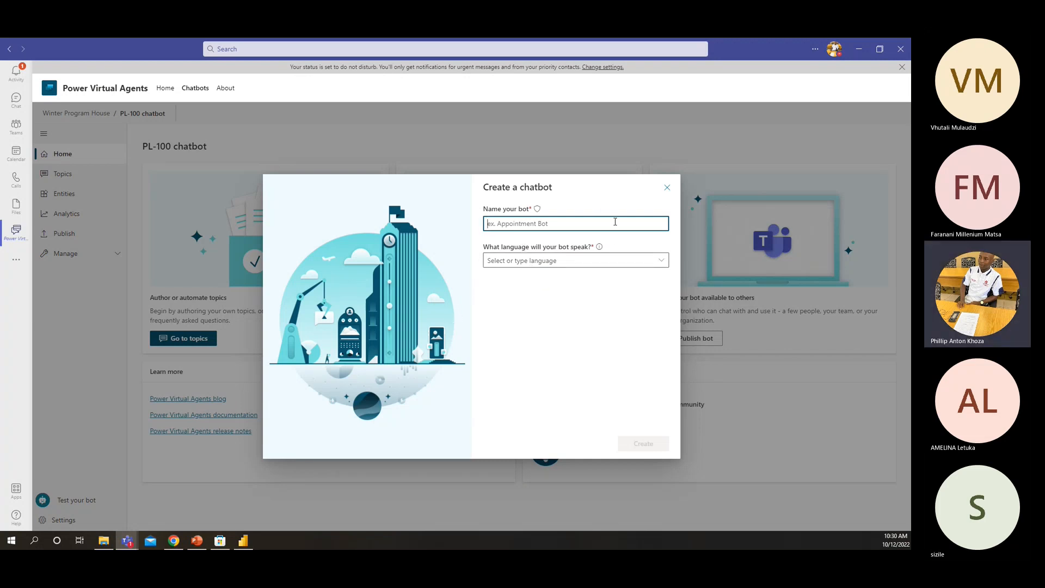
click(667, 189)
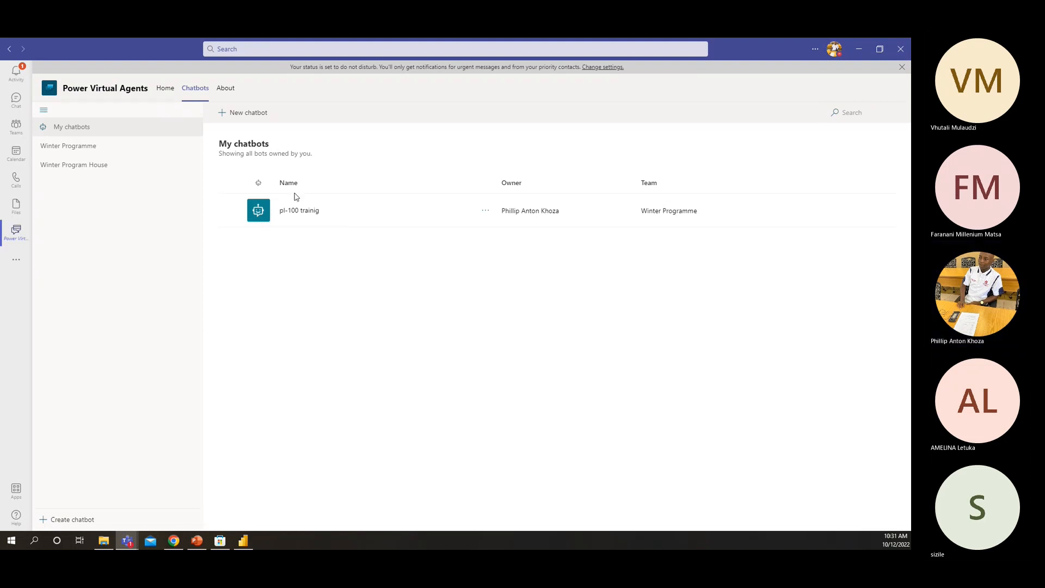
Open the Greeting topic of the existing pl-100 trainig chatbot on the authoring canvas
click(293, 217)
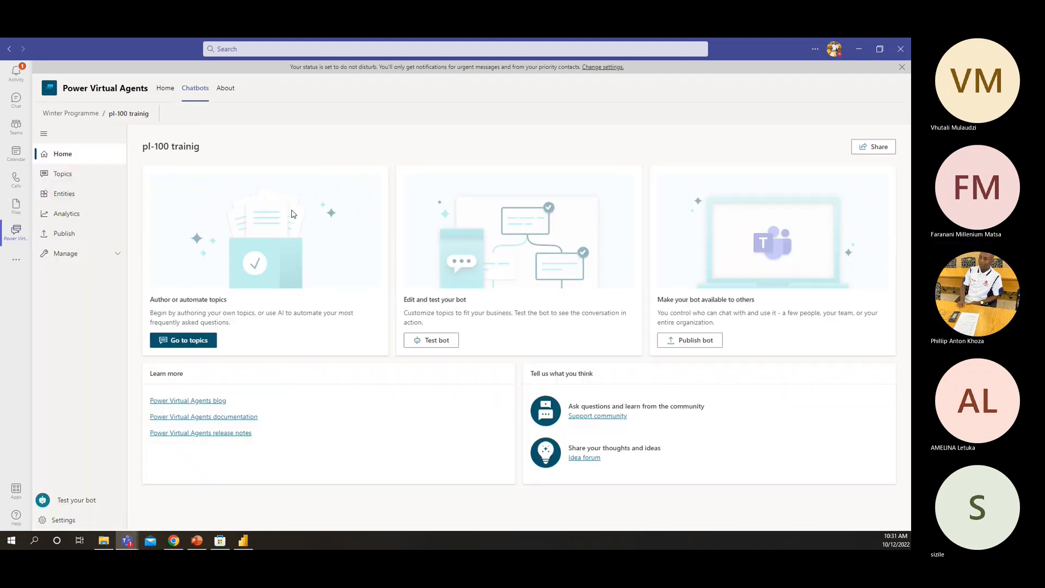
click(168, 339)
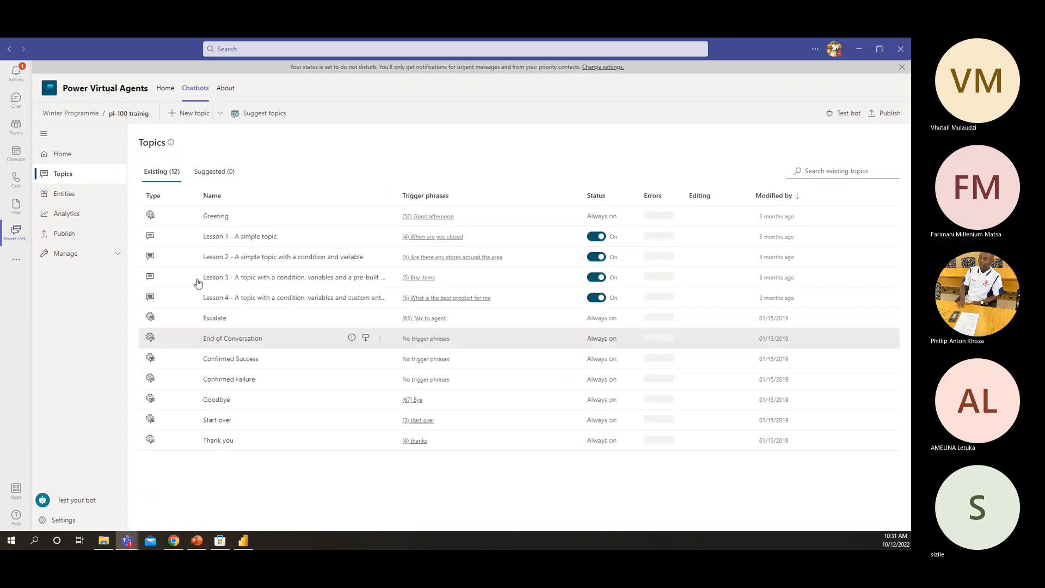
click(216, 217)
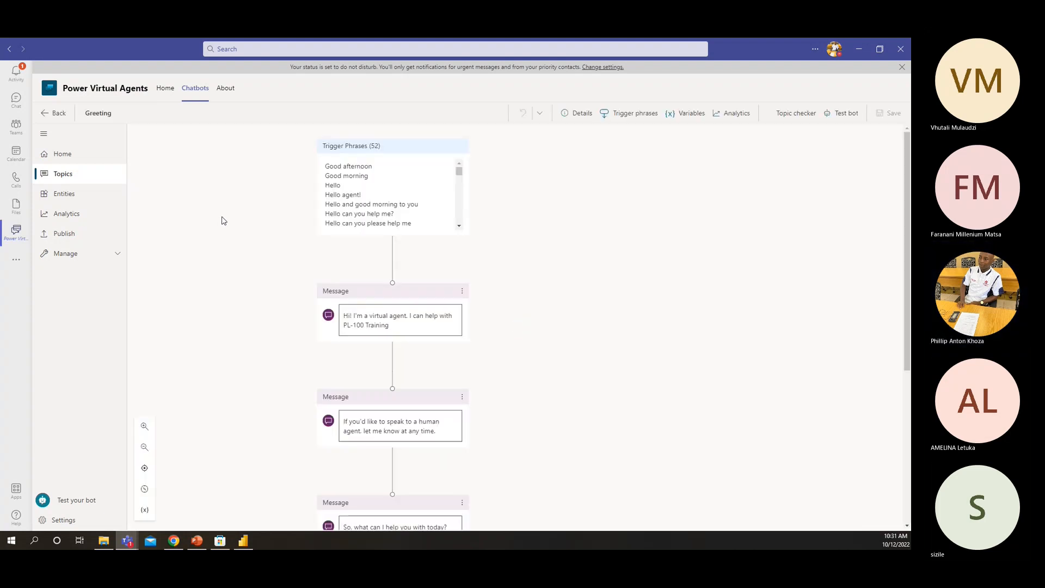
Examine the full list of trigger phrases in the Greeting topic
scroll(376, 204, down, 8)
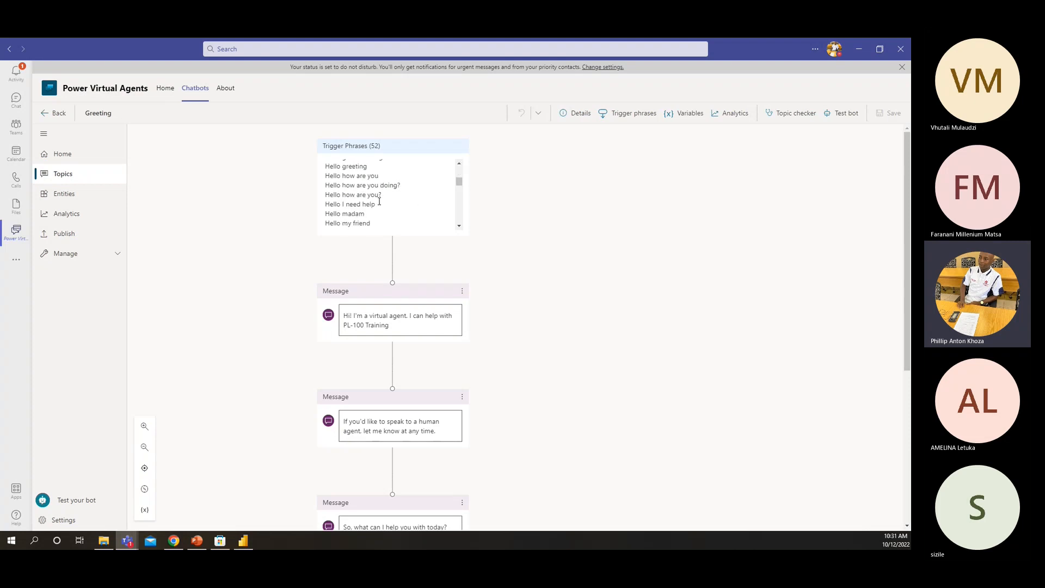
scroll(379, 202, down, 5)
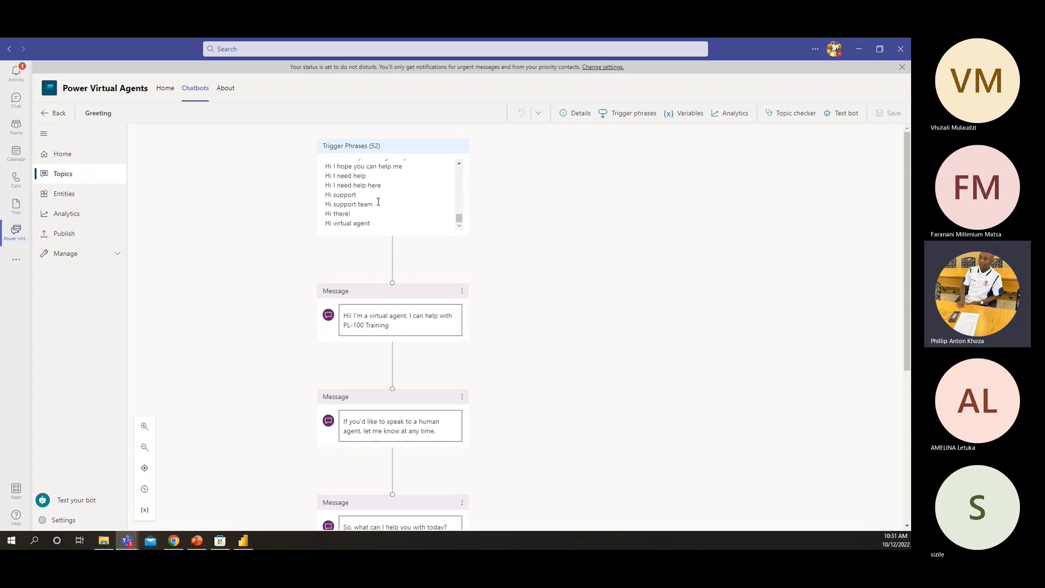
scroll(376, 201, up, 13)
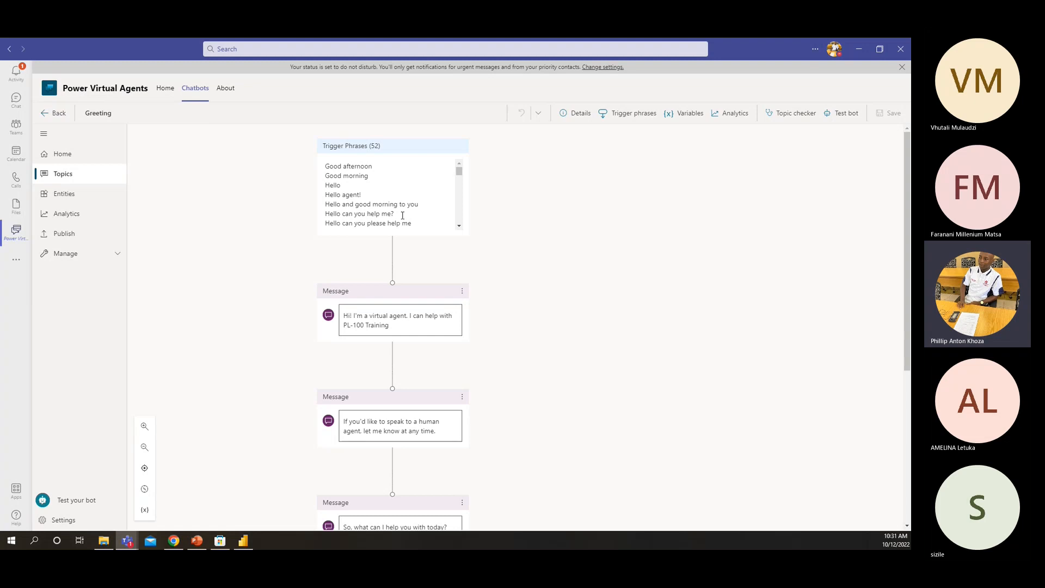
scroll(403, 215, down, 1)
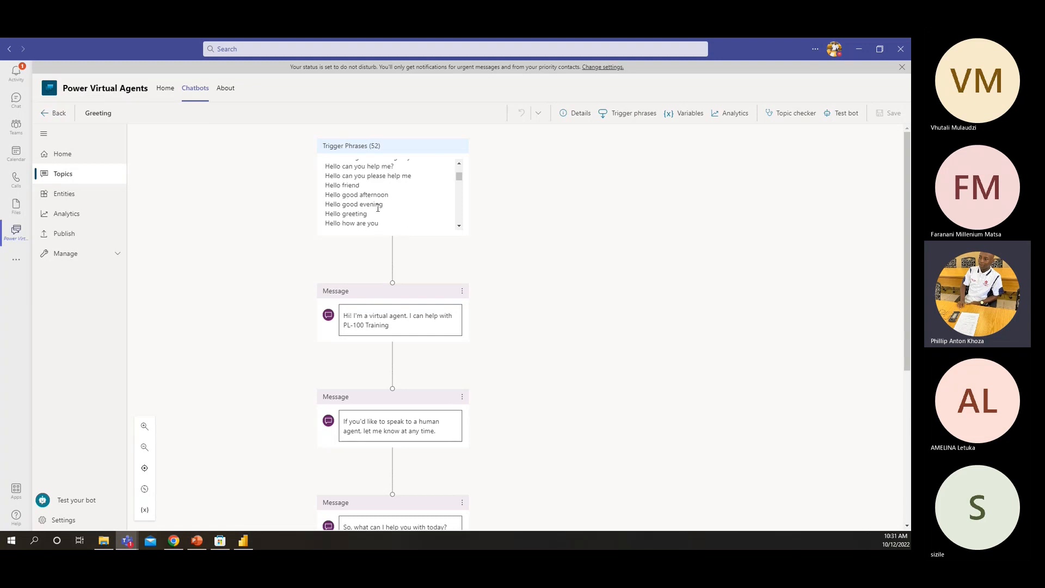
scroll(378, 208, down, 3)
scroll(381, 207, down, 1)
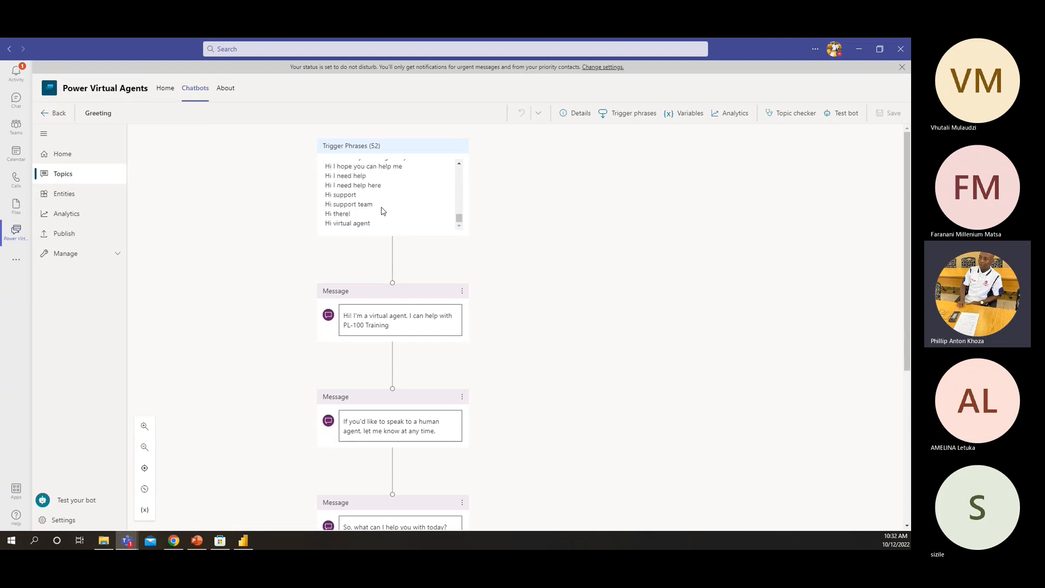
scroll(382, 210, up, 4)
scroll(382, 212, up, 3)
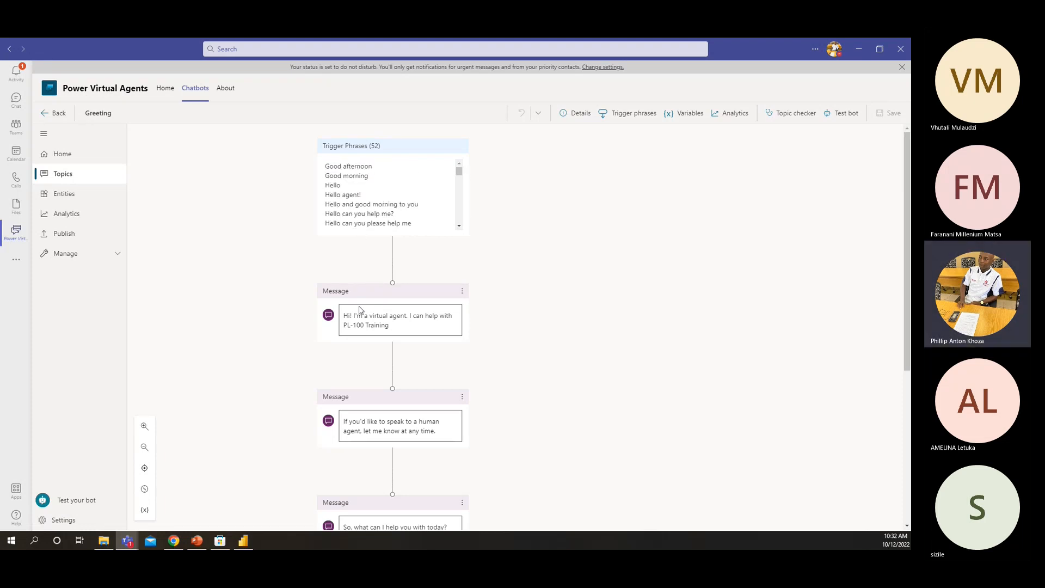
Examine the message nodes of the Greeting topic, including the text of the first message
scroll(305, 316, down, 1)
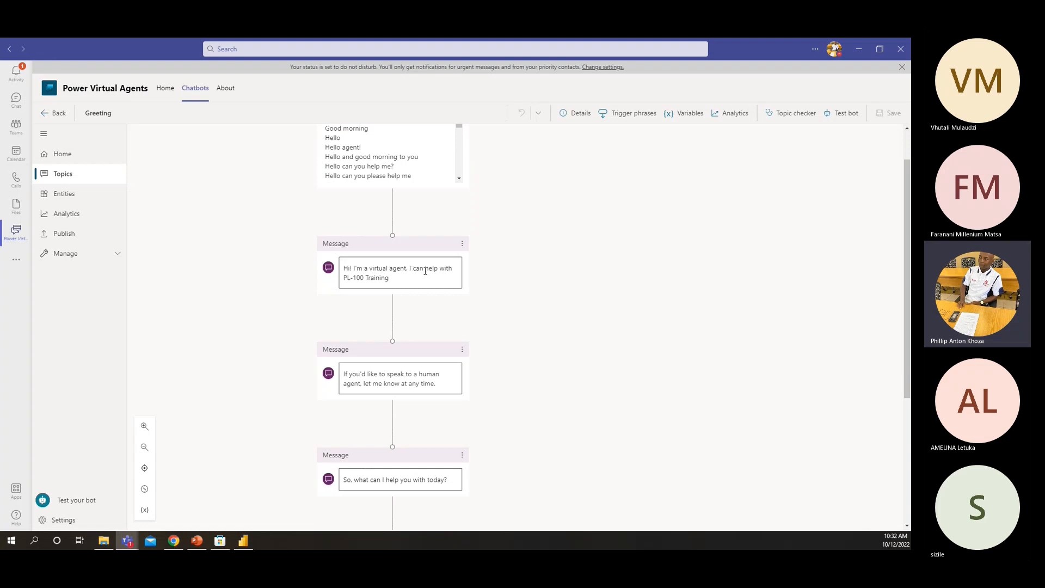
click(390, 285)
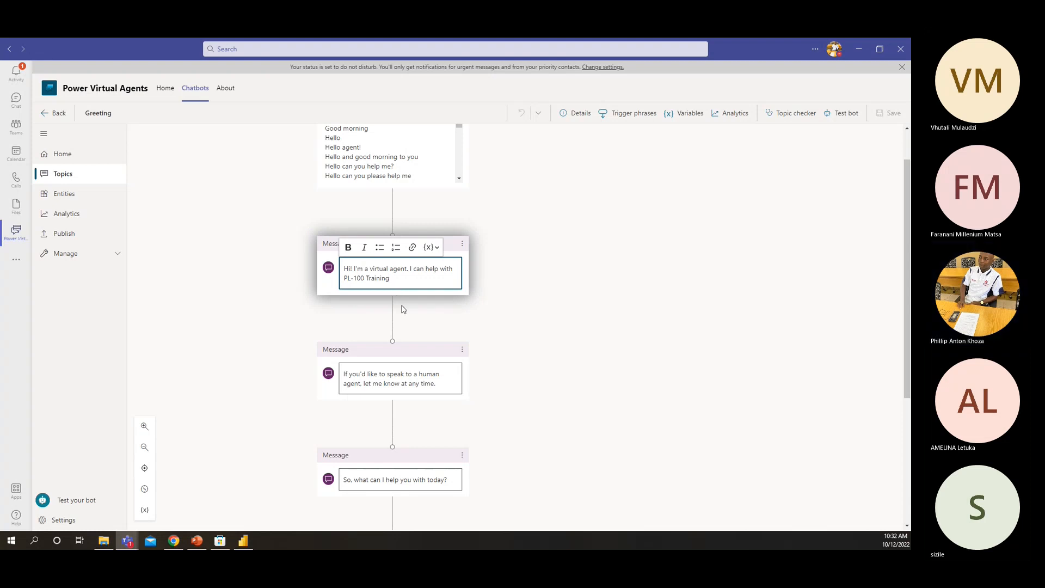
scroll(341, 389, down, 1)
scroll(342, 389, down, 1)
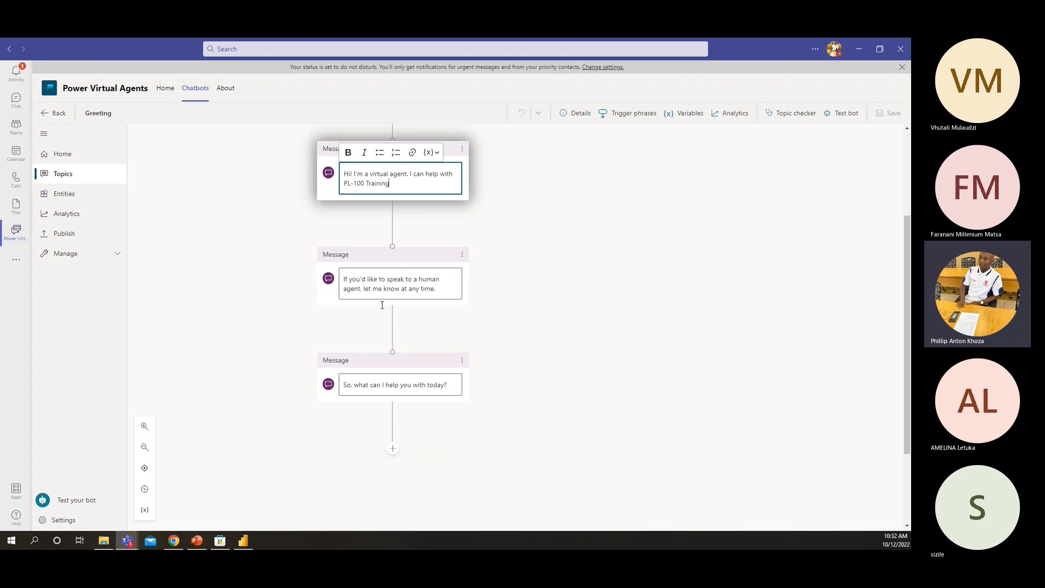
scroll(348, 371, down, 1)
scroll(335, 240, up, 1)
scroll(387, 367, up, 2)
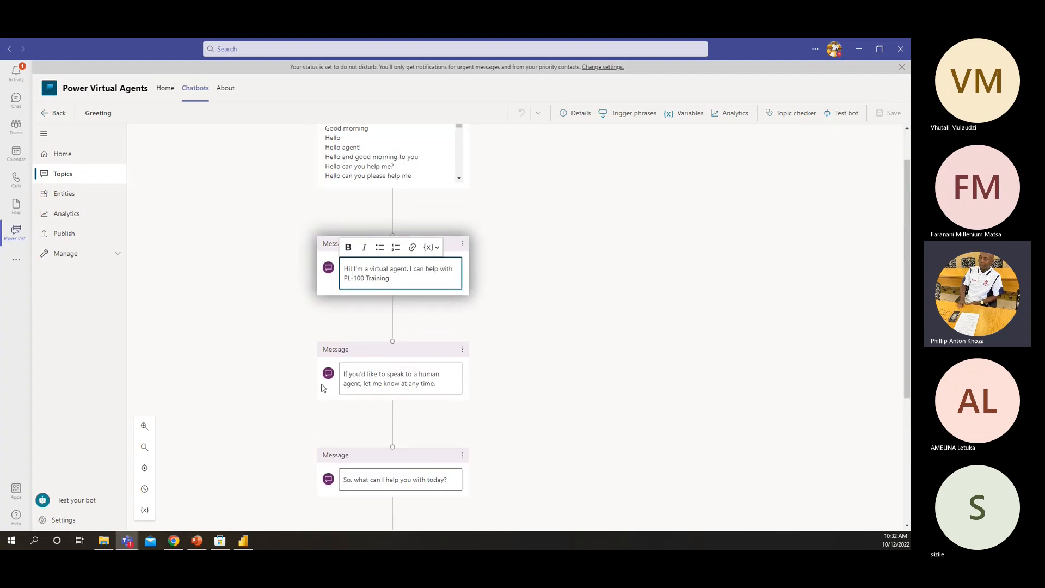
scroll(324, 387, down, 2)
scroll(313, 315, up, 2)
View the node types available after the last message of the Greeting topic without adding one
click(281, 315)
scroll(394, 320, down, 4)
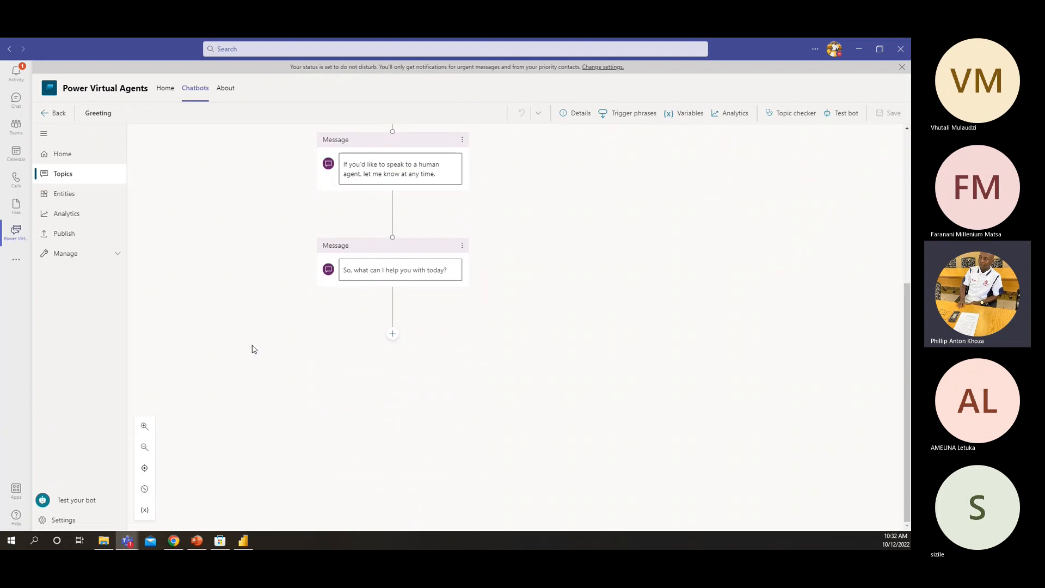
click(392, 334)
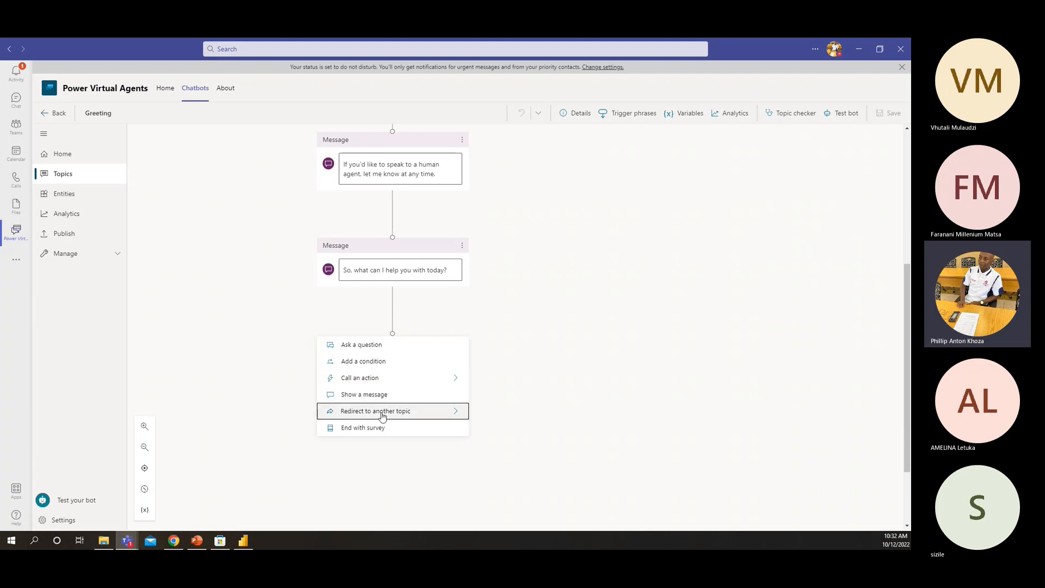
click(258, 407)
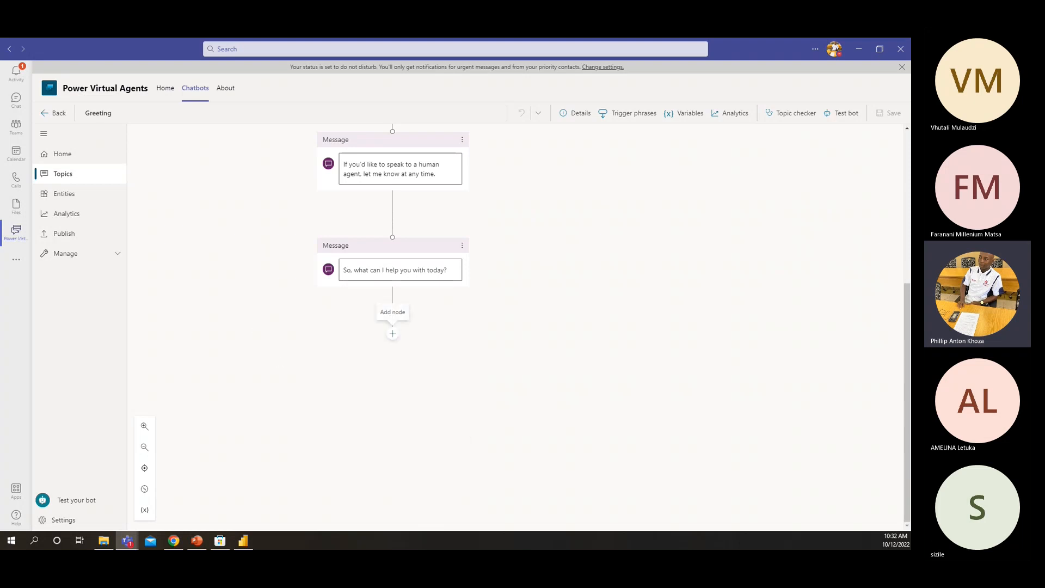
Switch to the Microsoft Learn page in Chrome and read how to edit the greeting message, create a topic and enter its trigger phrases
key(alt+Tab)
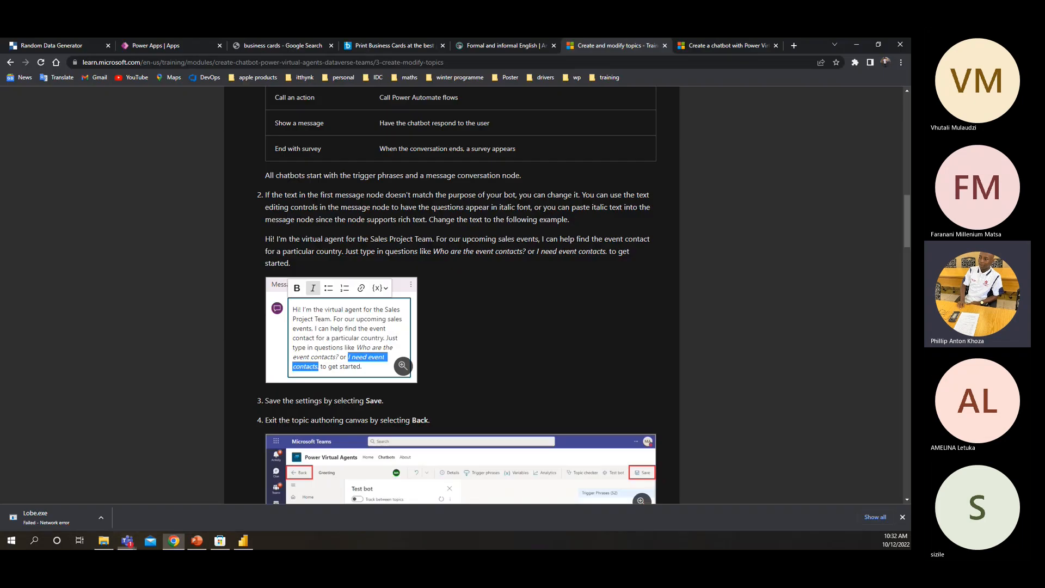
scroll(254, 265, down, 2)
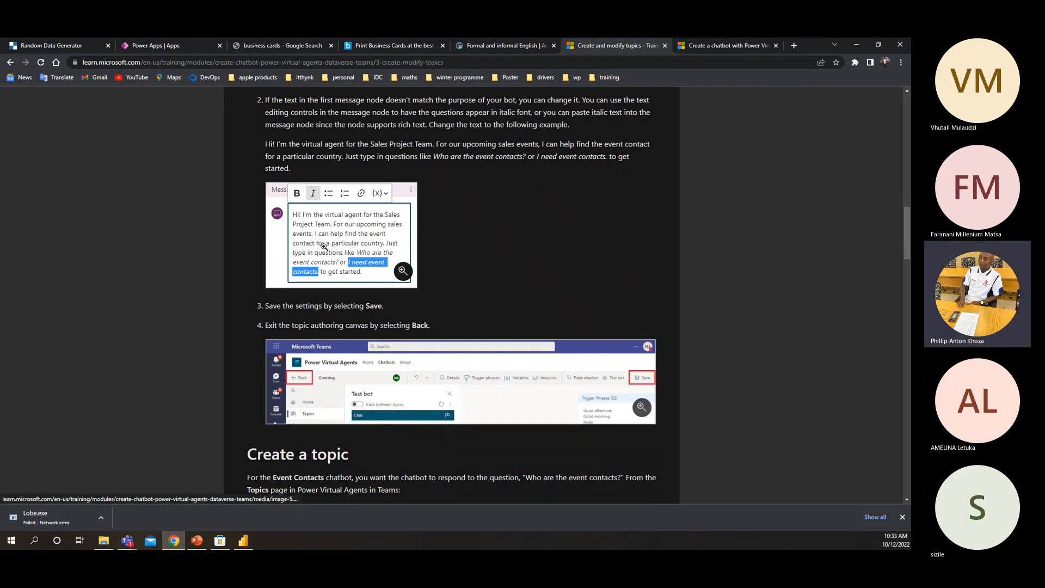
scroll(257, 319, down, 4)
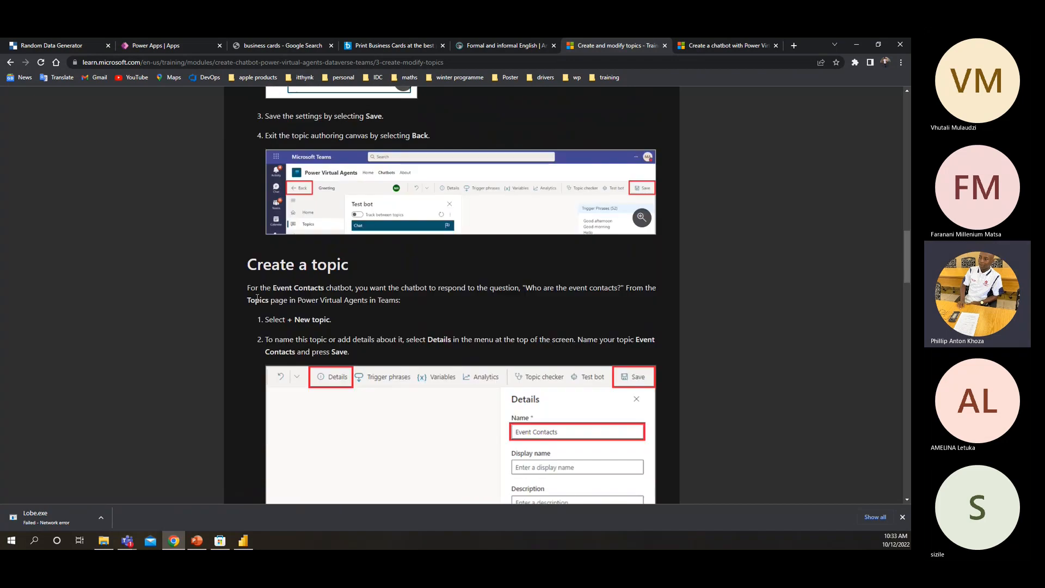
scroll(264, 222, down, 1)
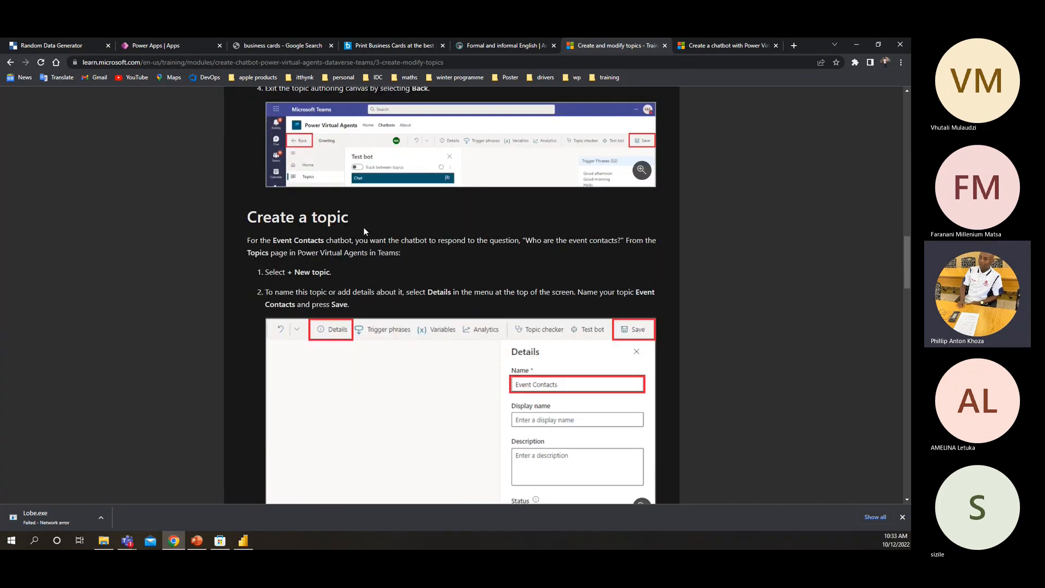
scroll(351, 225, down, 2)
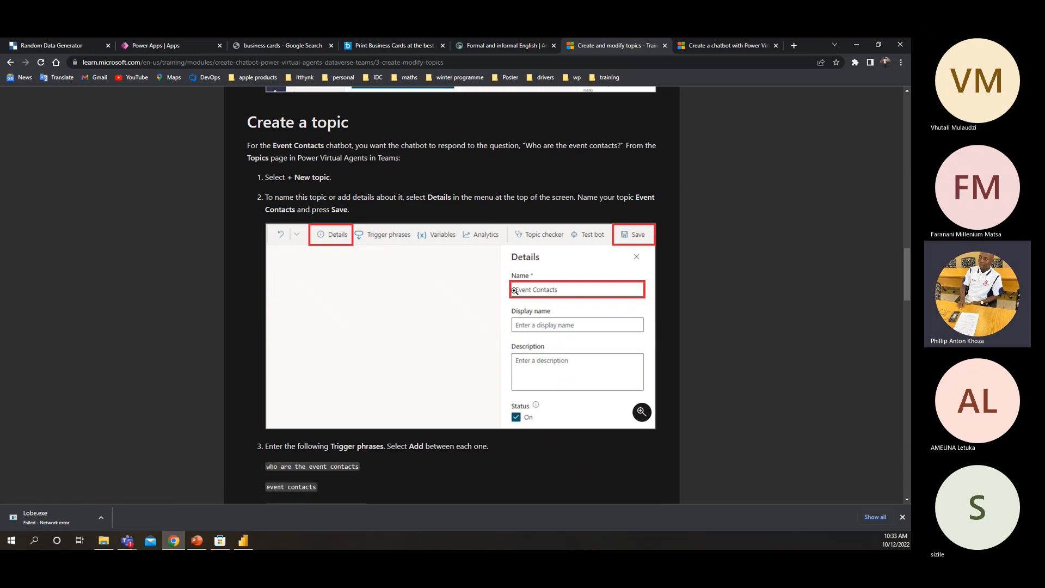
scroll(421, 307, down, 1)
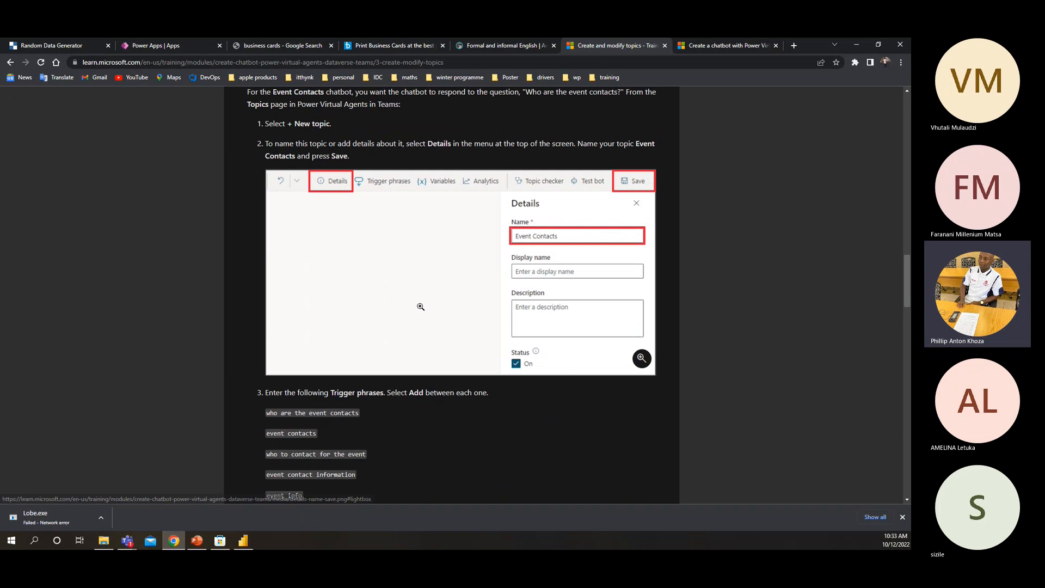
scroll(421, 306, down, 5)
scroll(266, 208, up, 1)
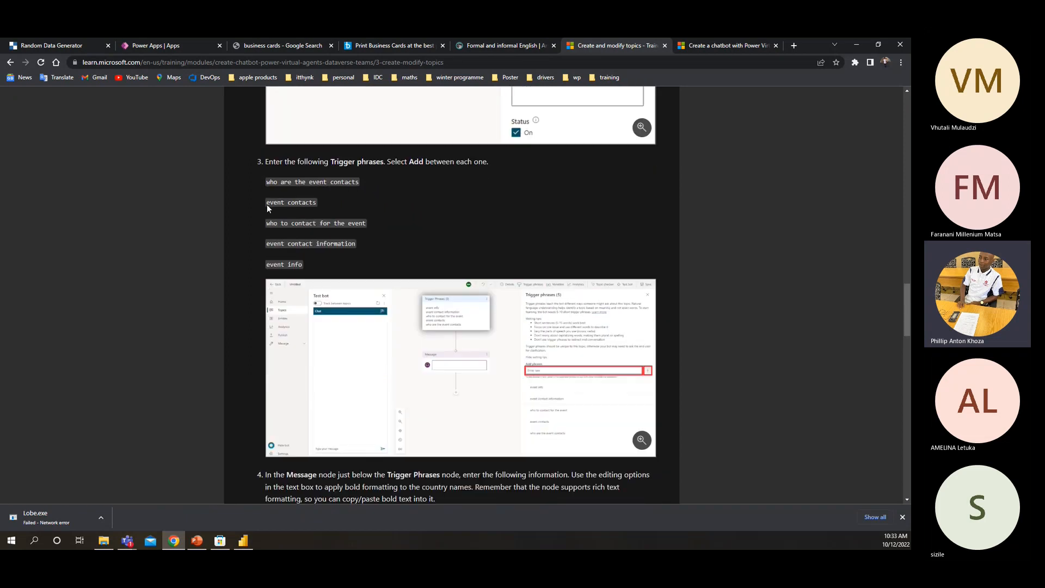
scroll(267, 208, up, 2)
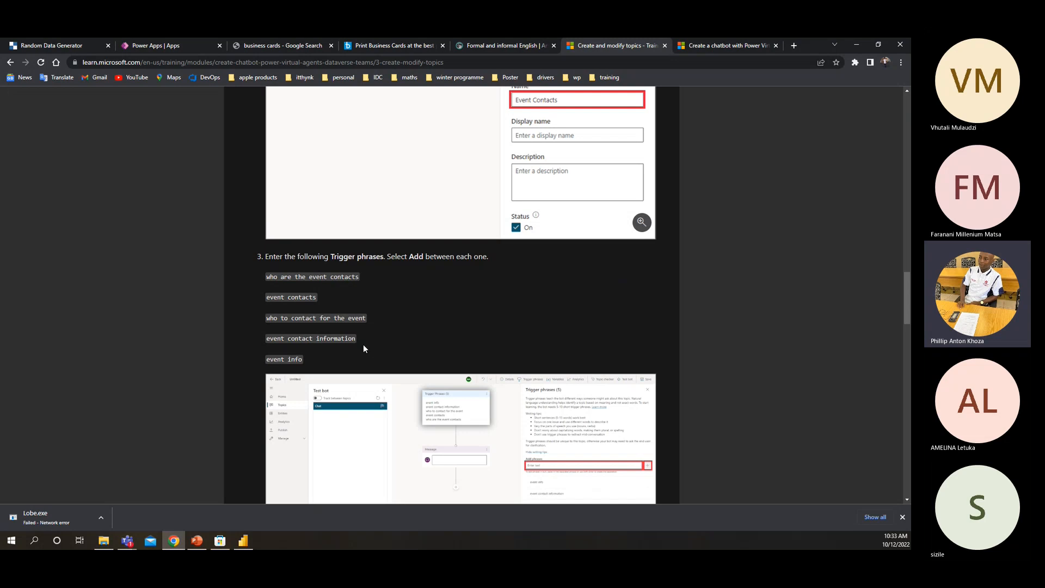
Read the module's instructions on filling the new topic's message node and redirecting to the End of Conversation topic
scroll(361, 343, down, 1)
scroll(357, 342, down, 3)
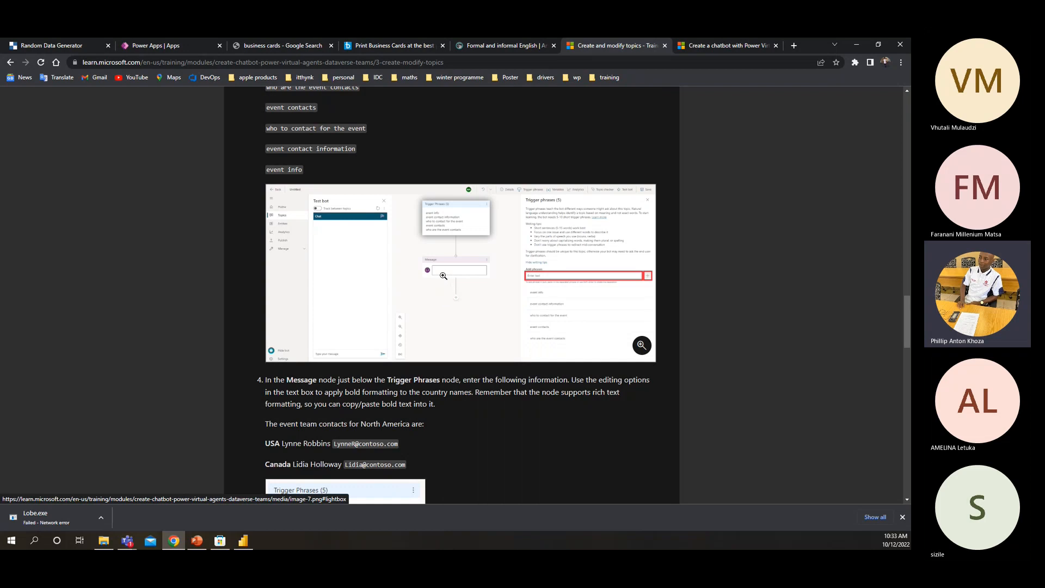
scroll(438, 277, down, 2)
scroll(438, 289, down, 2)
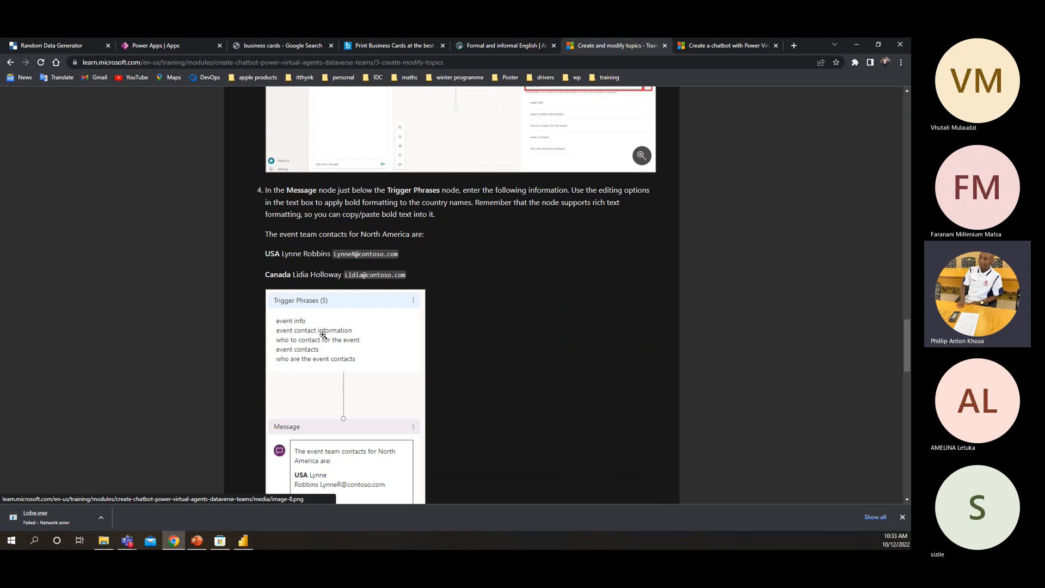
scroll(323, 335, down, 2)
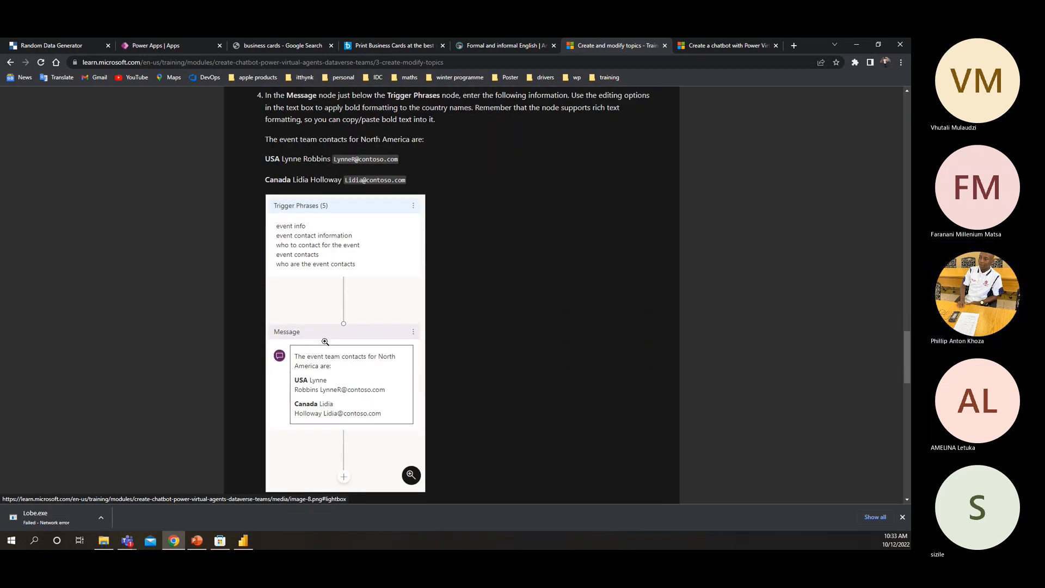
scroll(325, 341, down, 6)
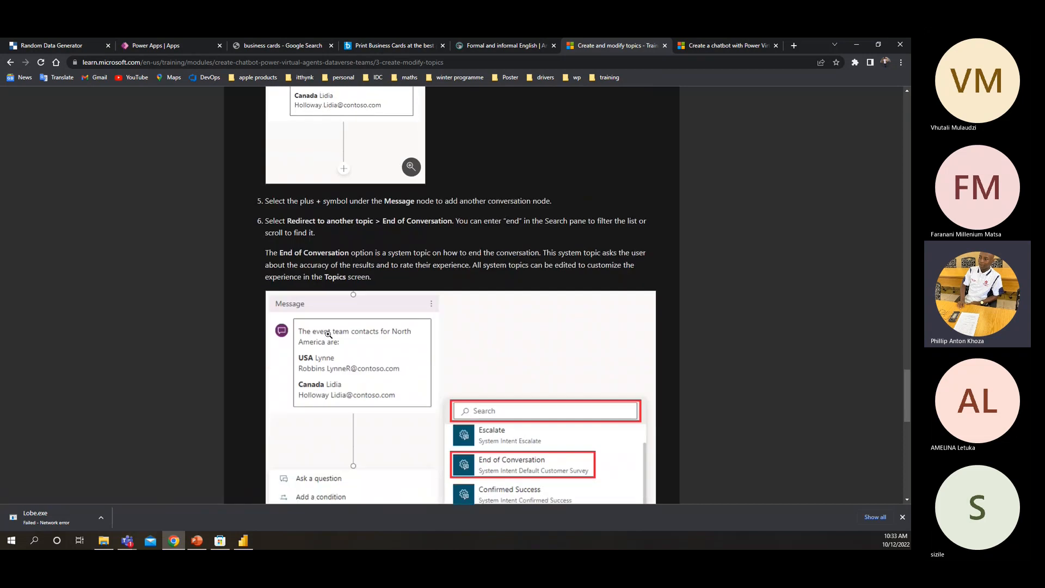
scroll(328, 334, down, 3)
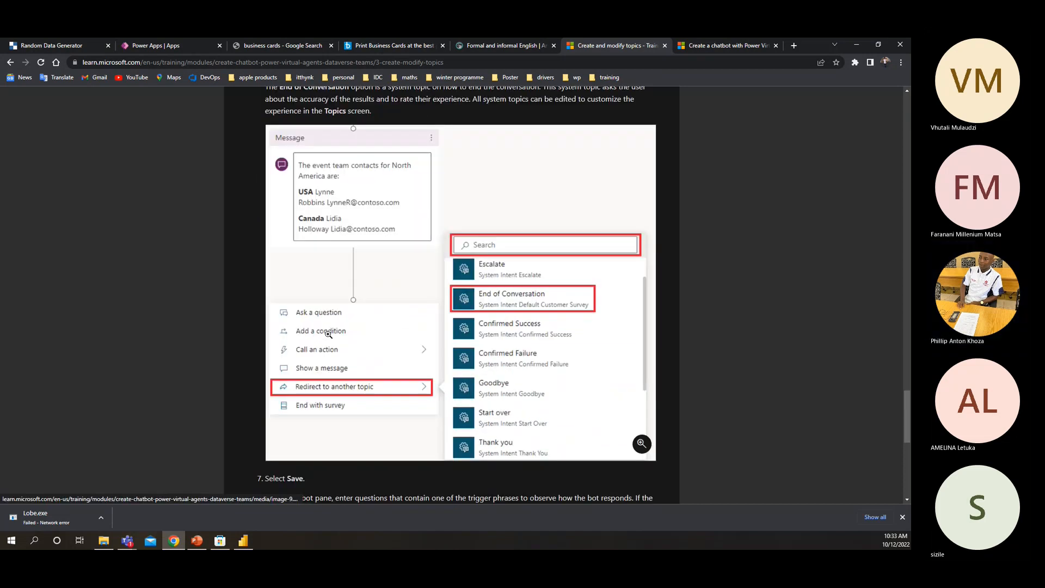
scroll(332, 336, up, 2)
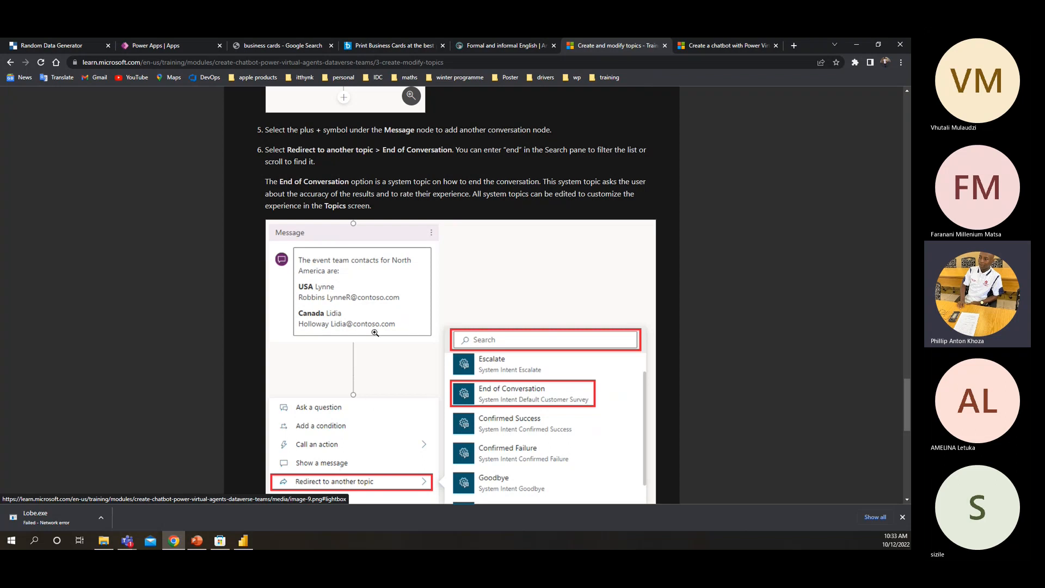
scroll(372, 339, down, 2)
scroll(371, 338, down, 1)
scroll(340, 263, up, 1)
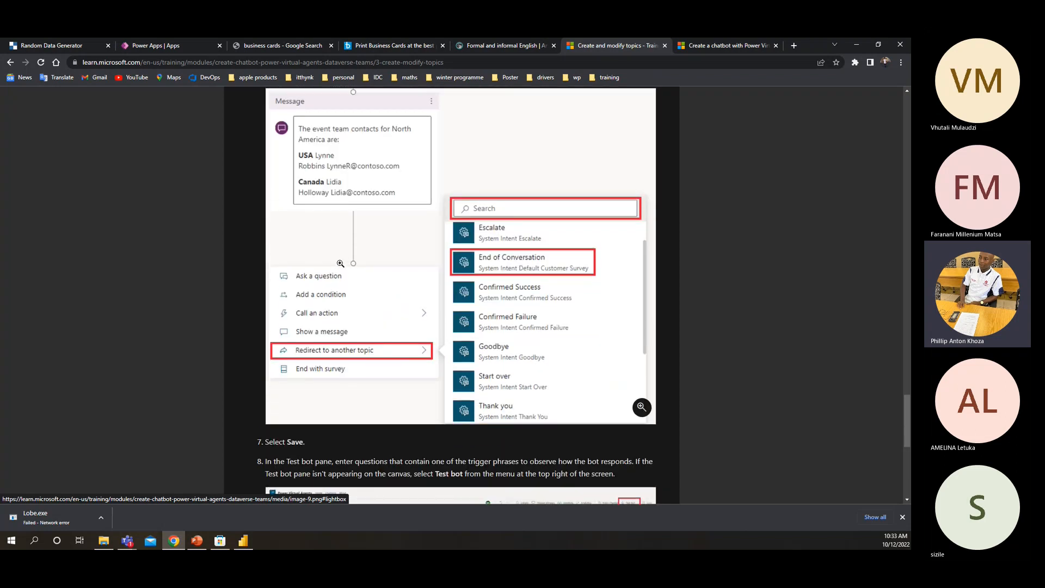
scroll(340, 264, up, 15)
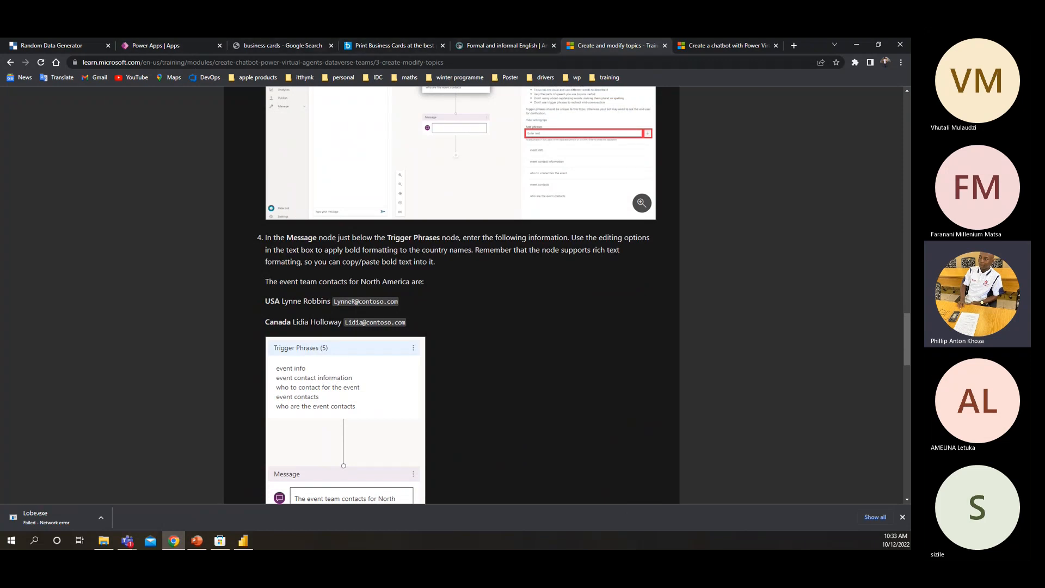
Return to the Greeting topic in Teams and add a period after "PL-100 Training" in its first message
key(alt+Tab)
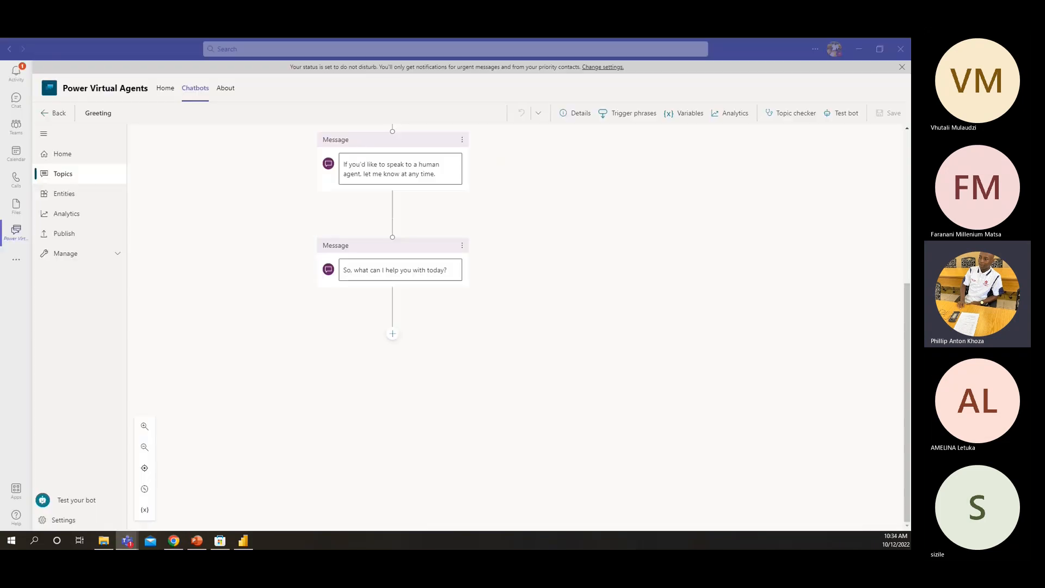
scroll(278, 248, up, 5)
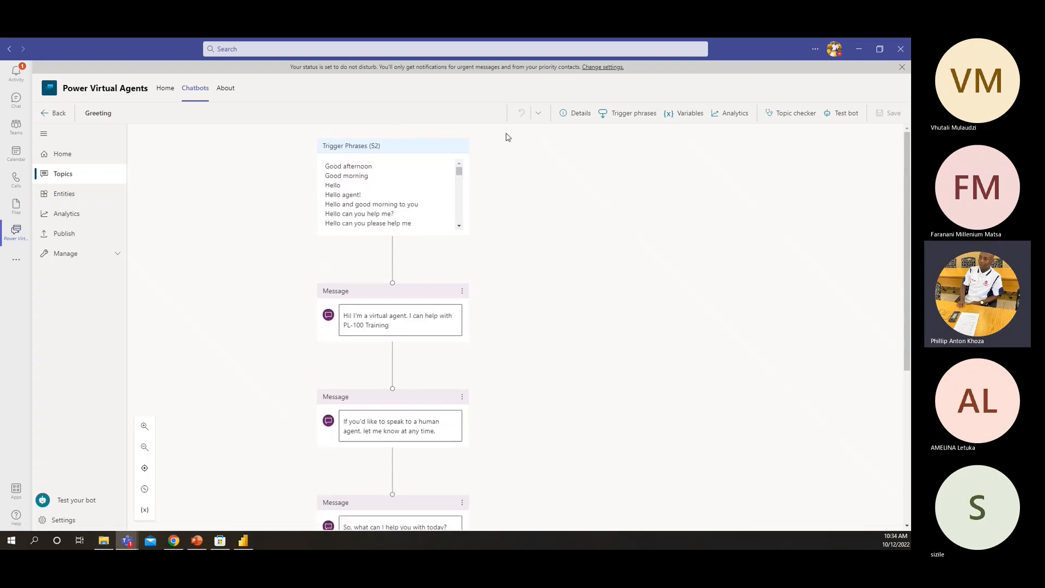
scroll(288, 306, down, 3)
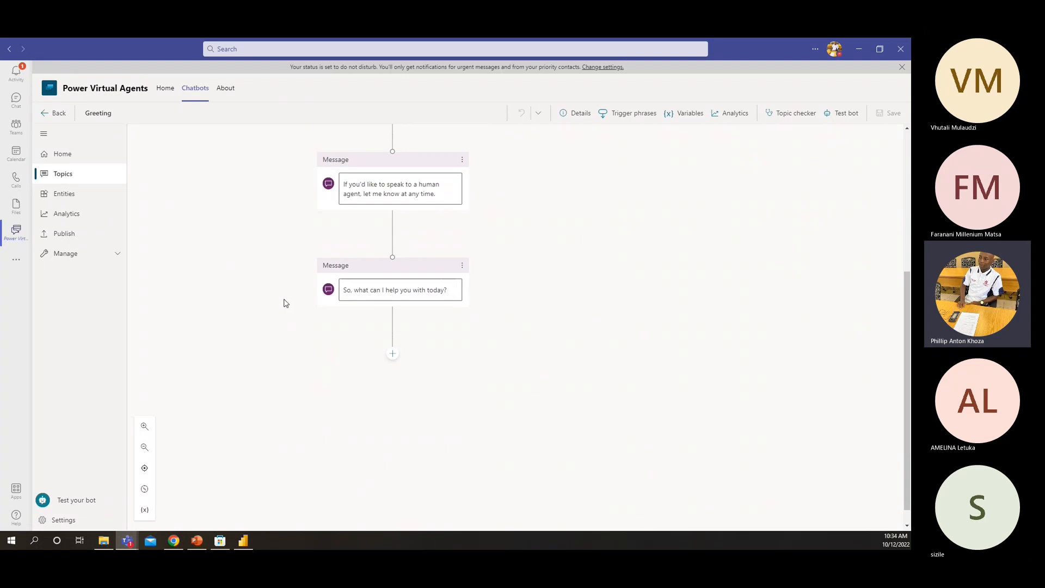
scroll(355, 218, up, 2)
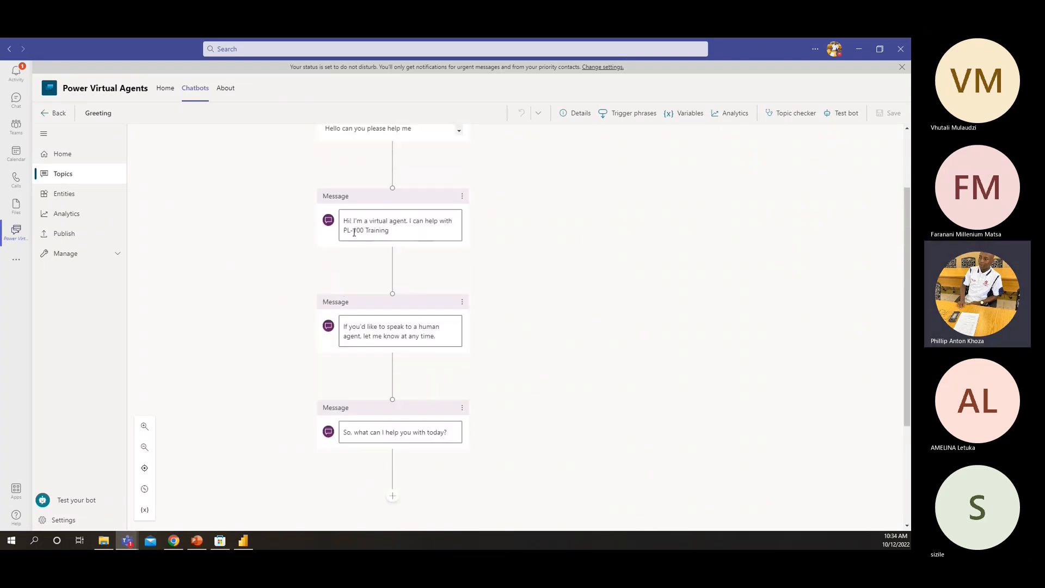
click(392, 233)
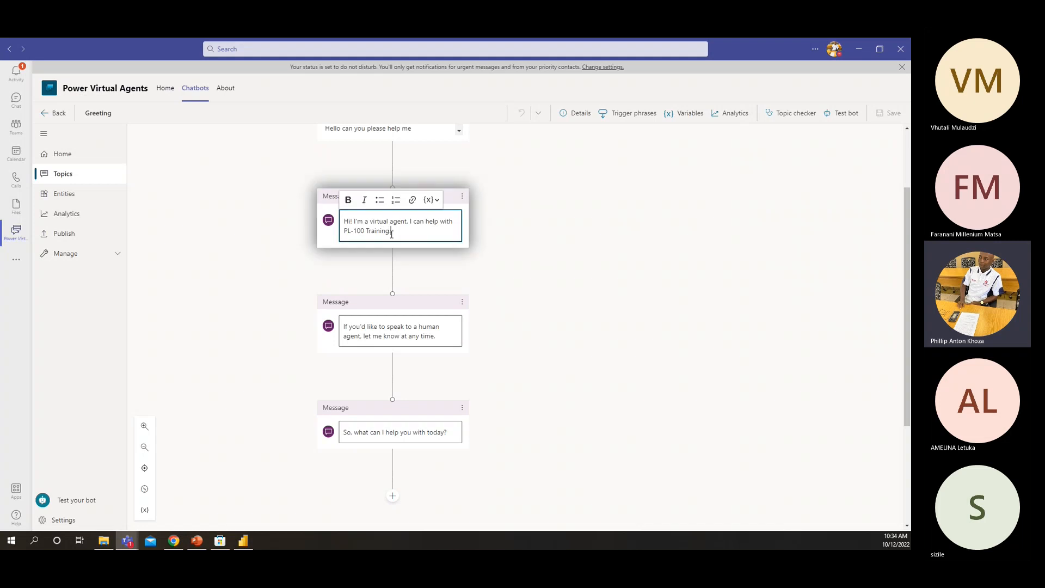
text(.)
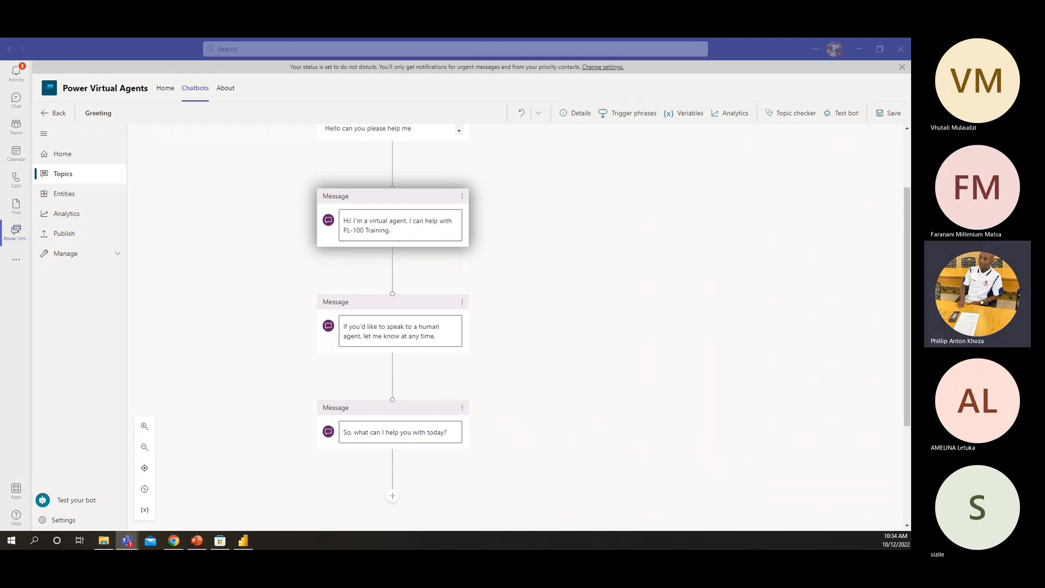
Consult the module's example greeting, and extend the first Greeting message with "To get the training schedule type schedule or training"
key(alt+Tab)
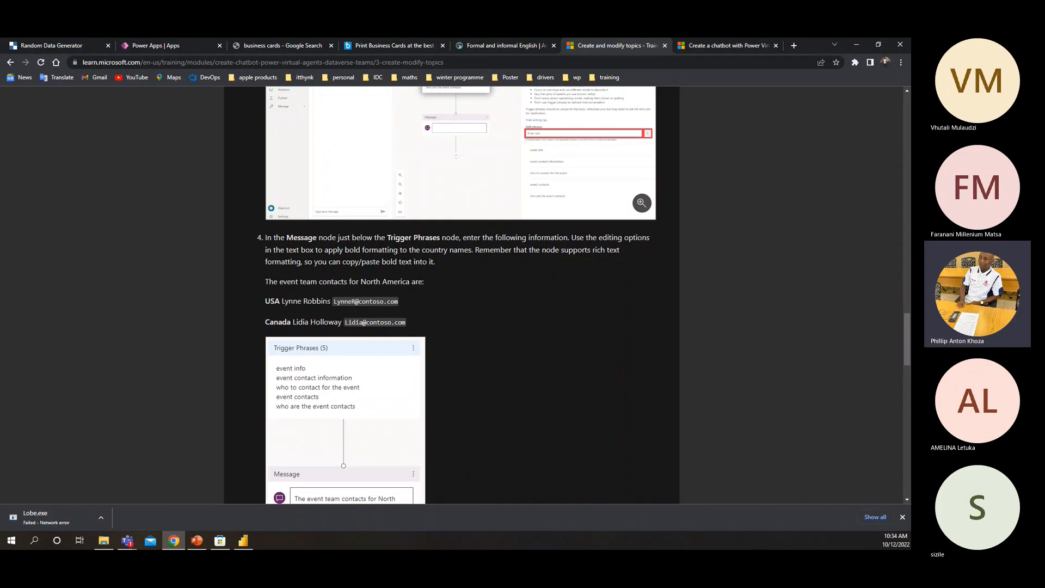
scroll(331, 249, up, 15)
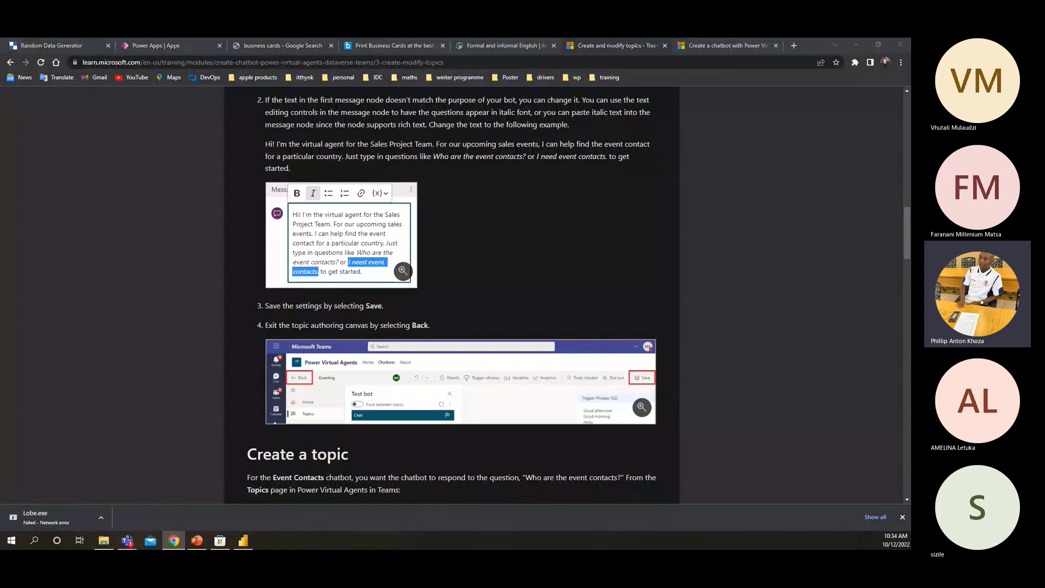
key(alt+Tab)
click(394, 230)
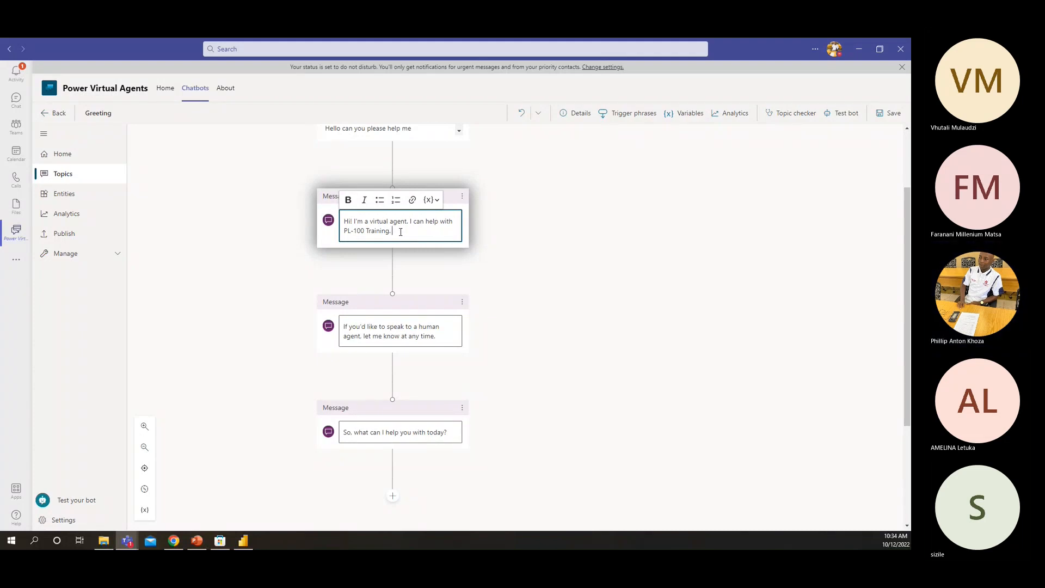
text(to)
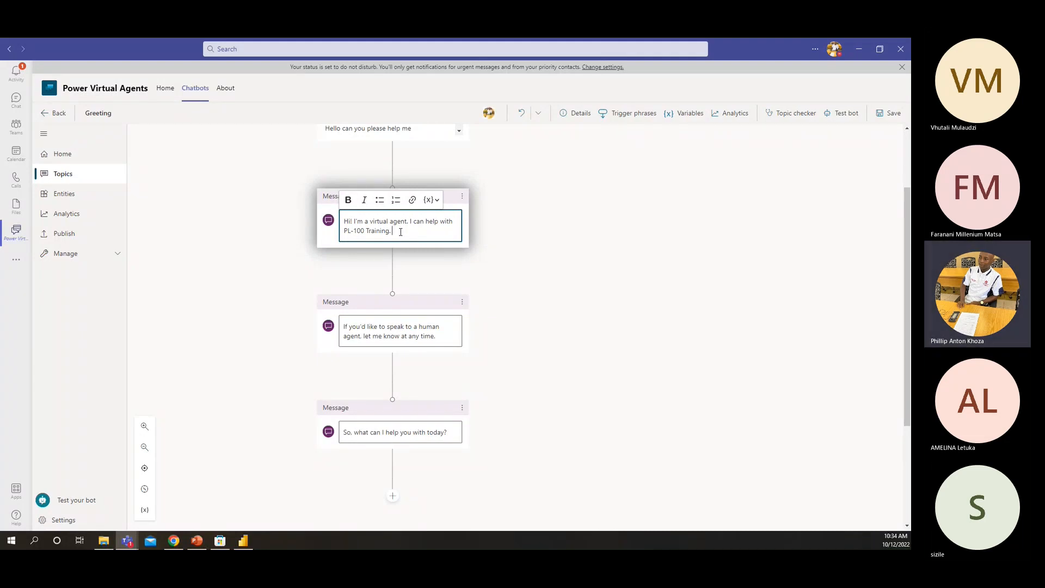
text(To get the training schedule)
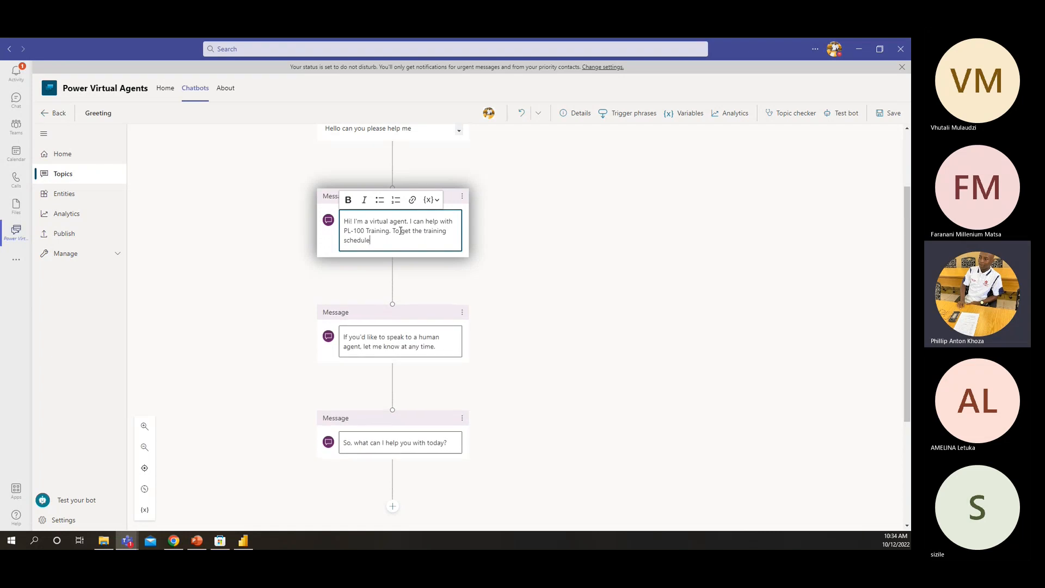
text( type schedule or trainig)
text(ng)
click(311, 316)
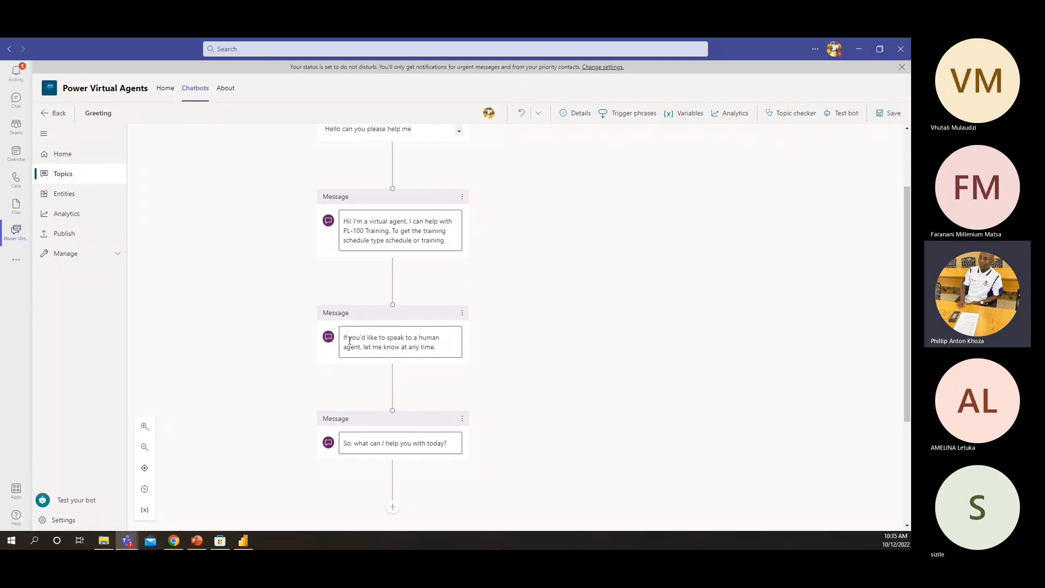
Delete the Greeting topic's message node about speaking to a human agent, keeping the "So, what can I help you with today?" node
click(462, 313)
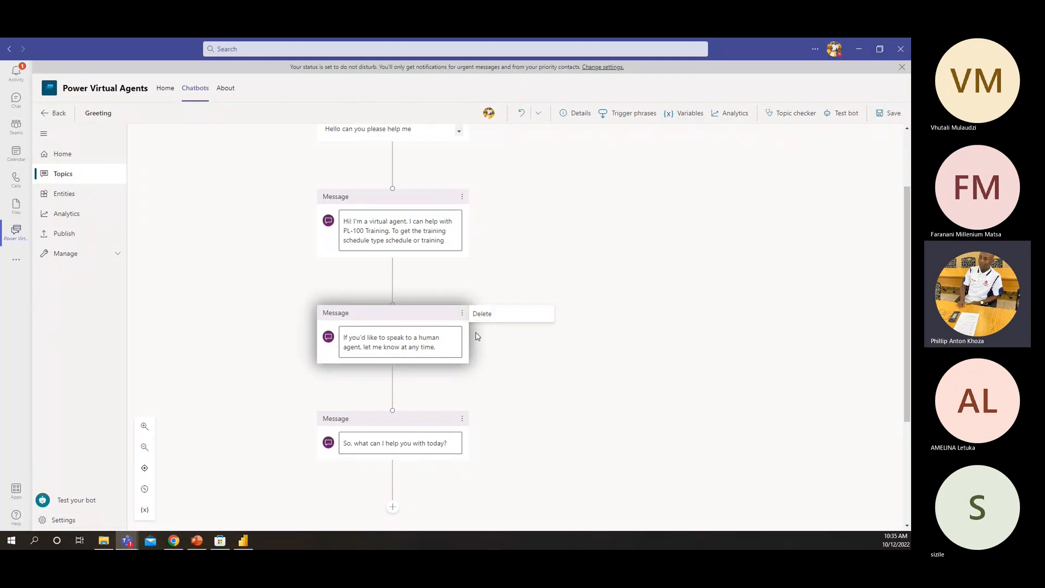
click(482, 314)
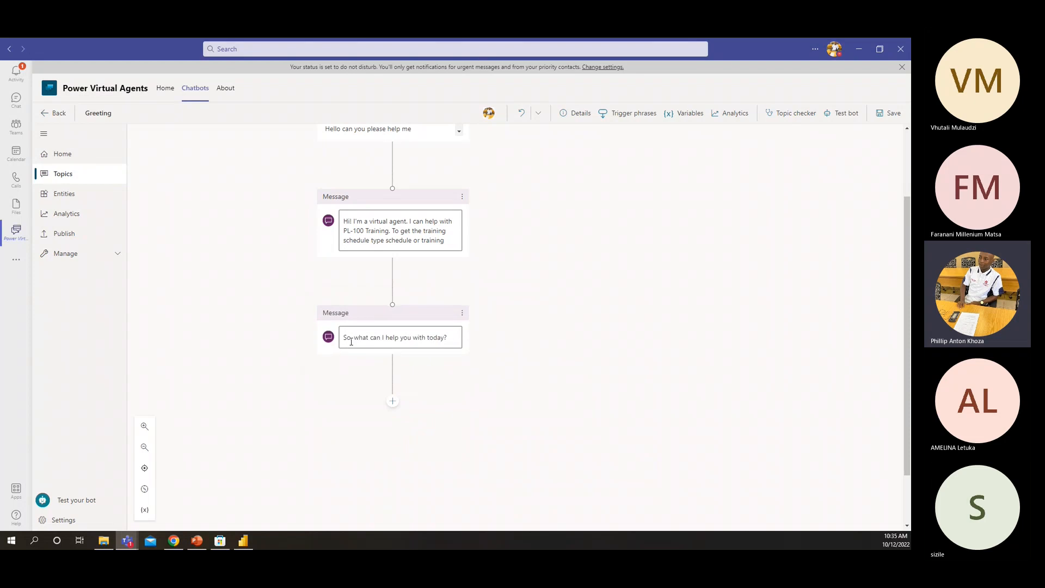
click(462, 313)
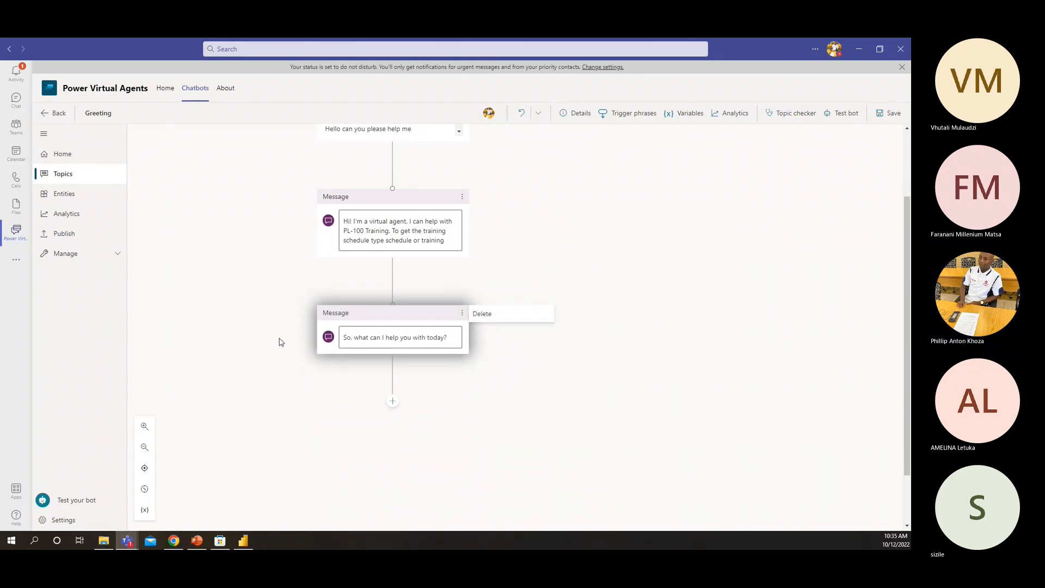
click(280, 342)
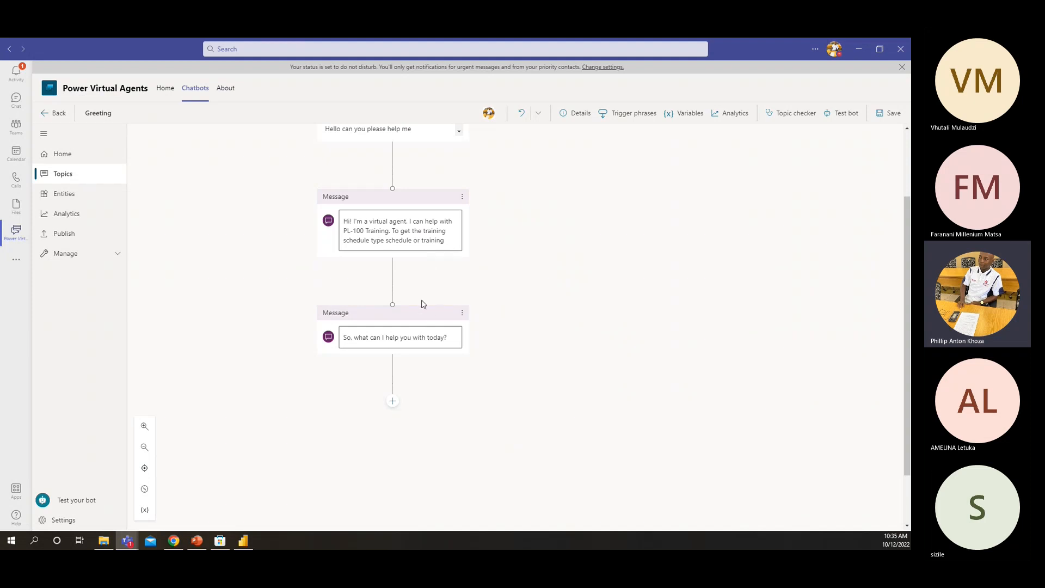
Save the Greeting topic and stay on its authoring canvas
click(881, 115)
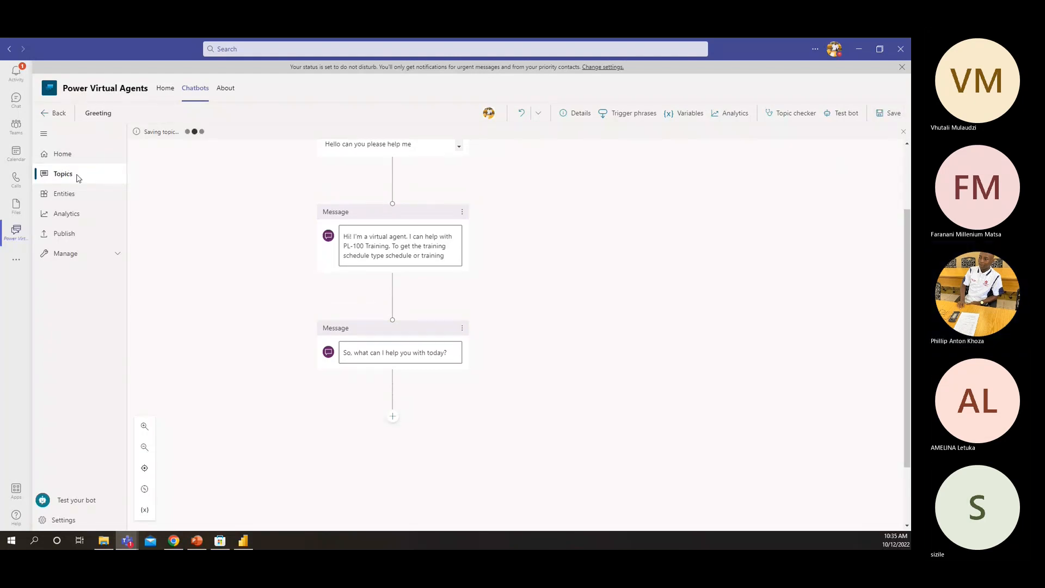
click(78, 176)
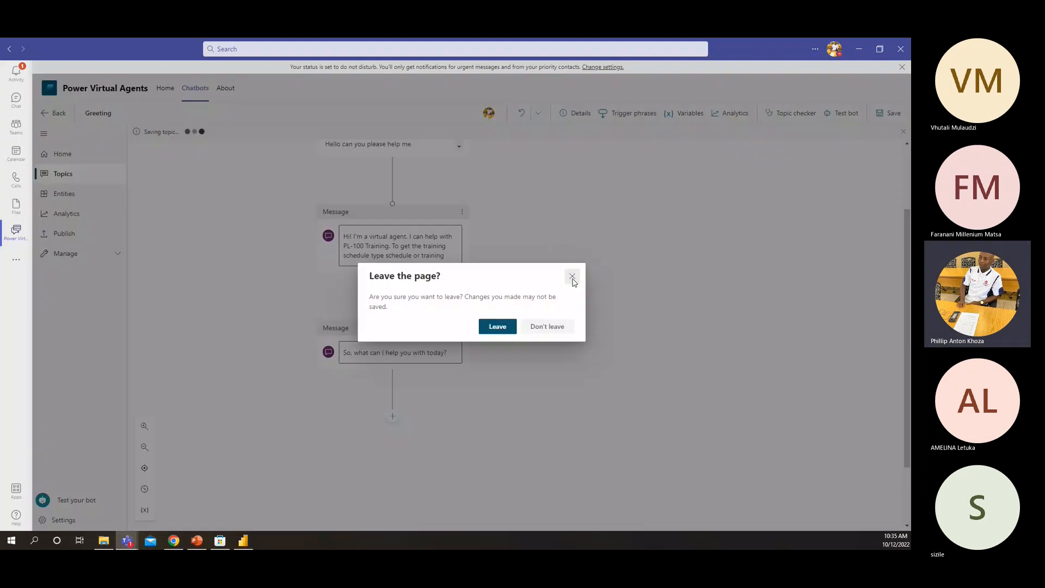
click(572, 277)
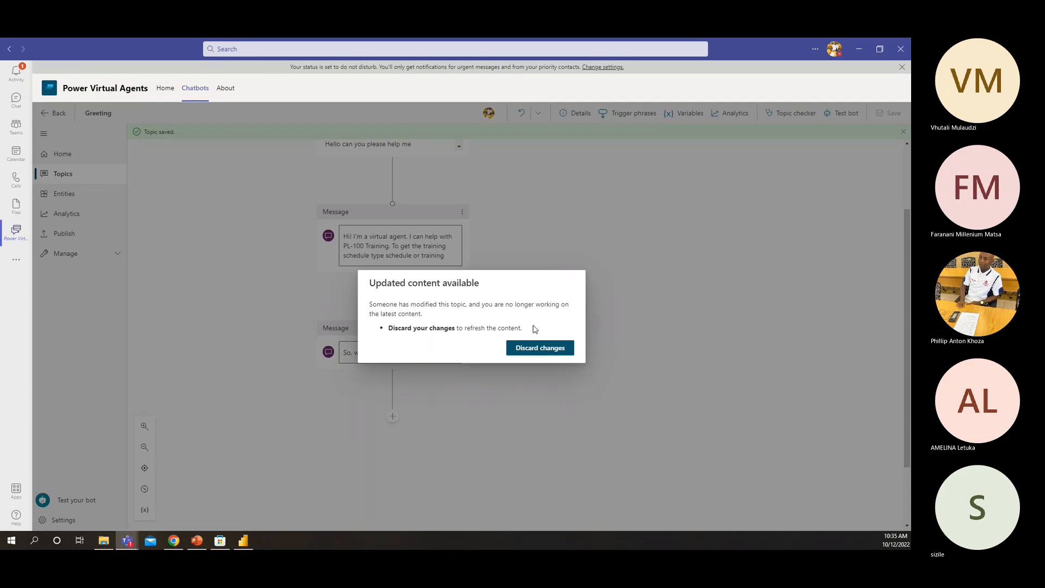
Discard the outdated changes to the Greeting topic, and create a new blank topic from the topics list
click(520, 354)
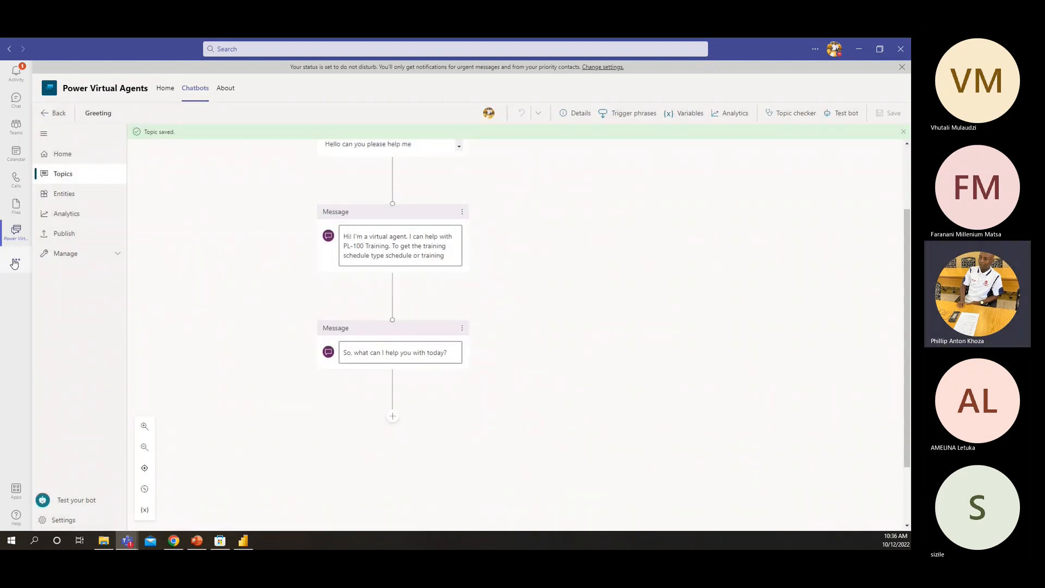
click(82, 180)
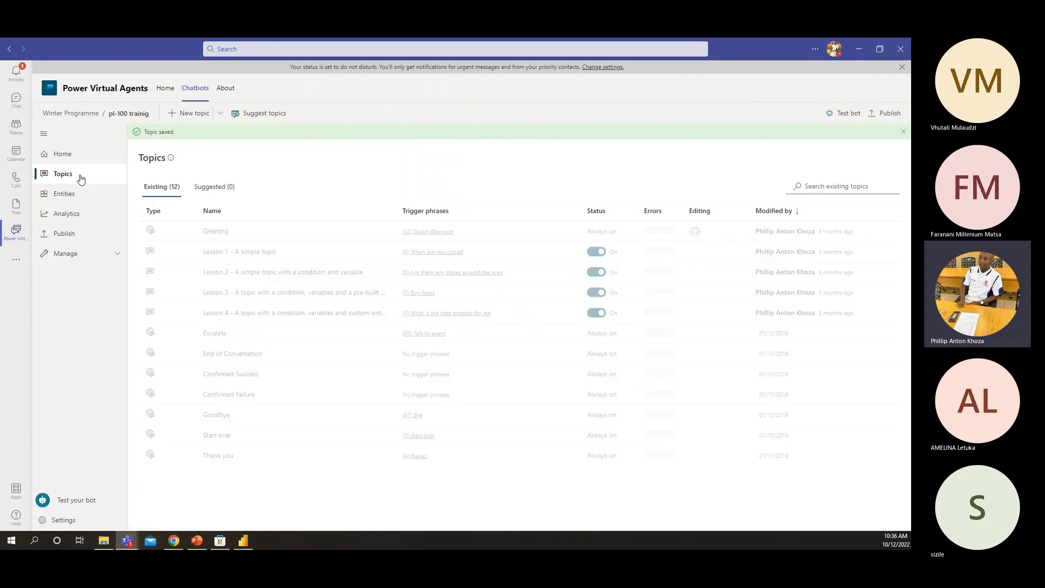
click(182, 113)
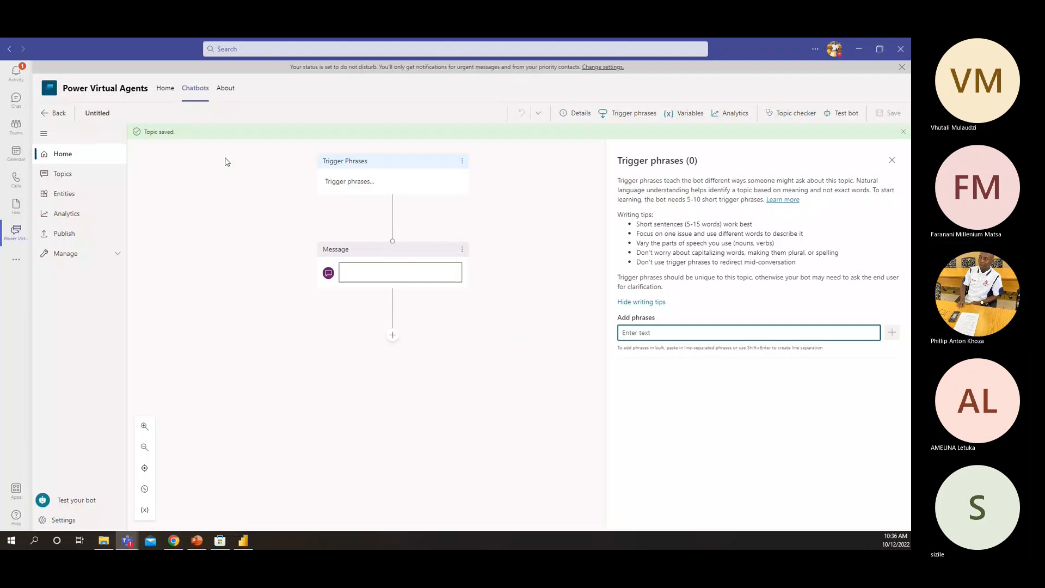
Add the trigger phrases "schedule" and "trainig" to the new untitled topic
click(368, 263)
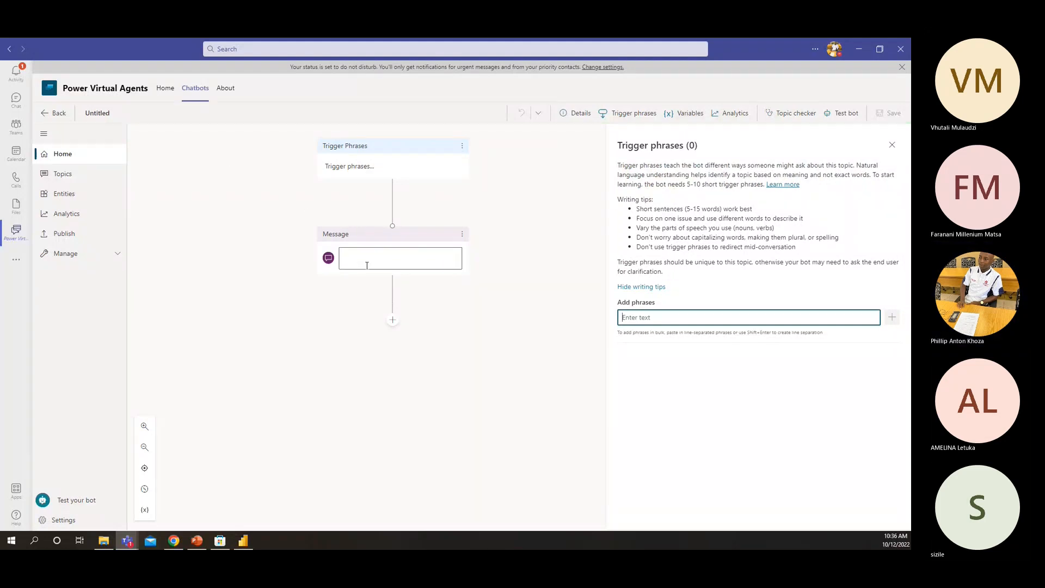
click(349, 167)
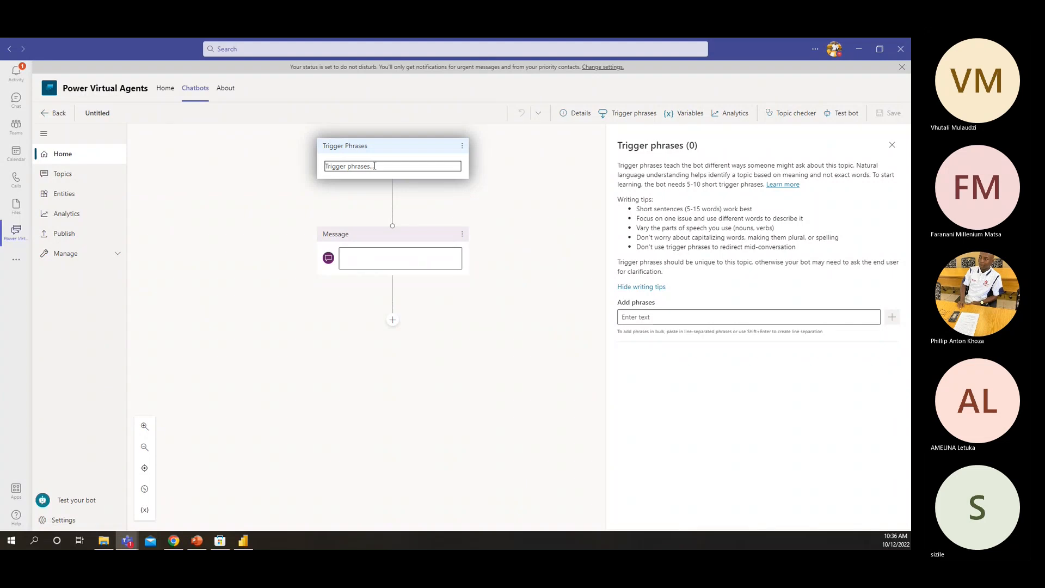
drag(375, 166, 303, 170)
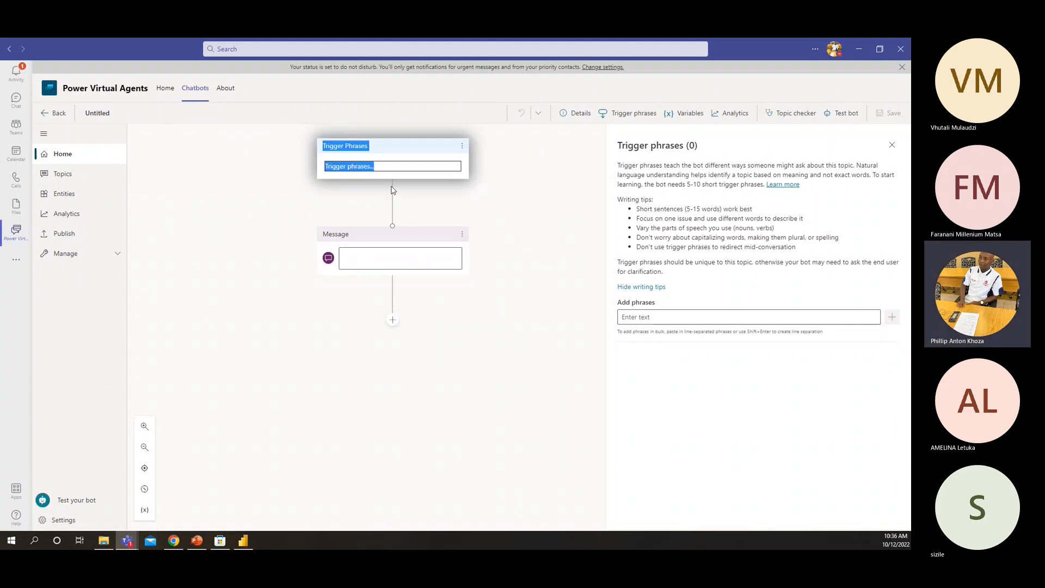
click(644, 318)
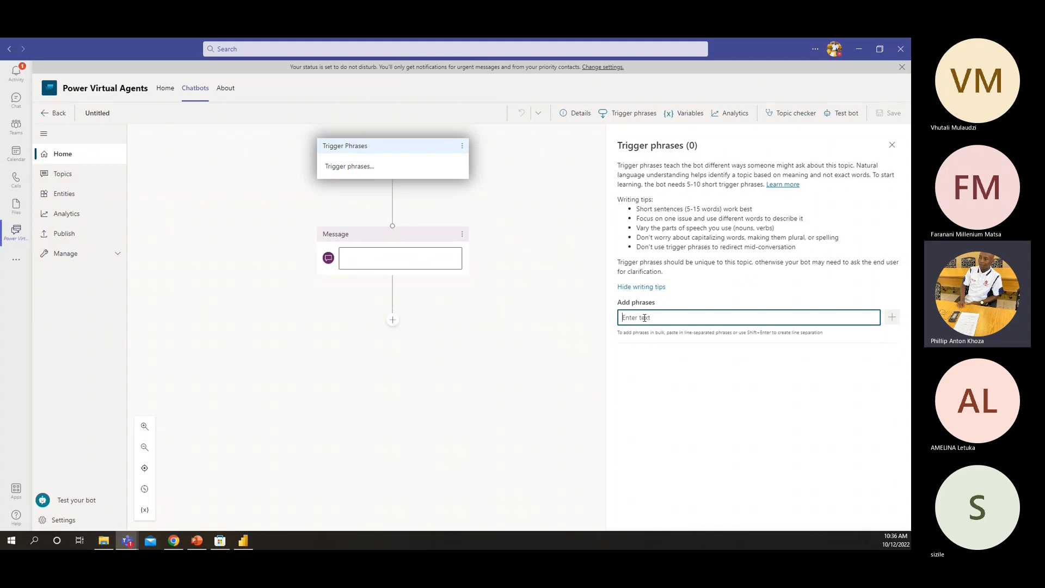
text(schedule)
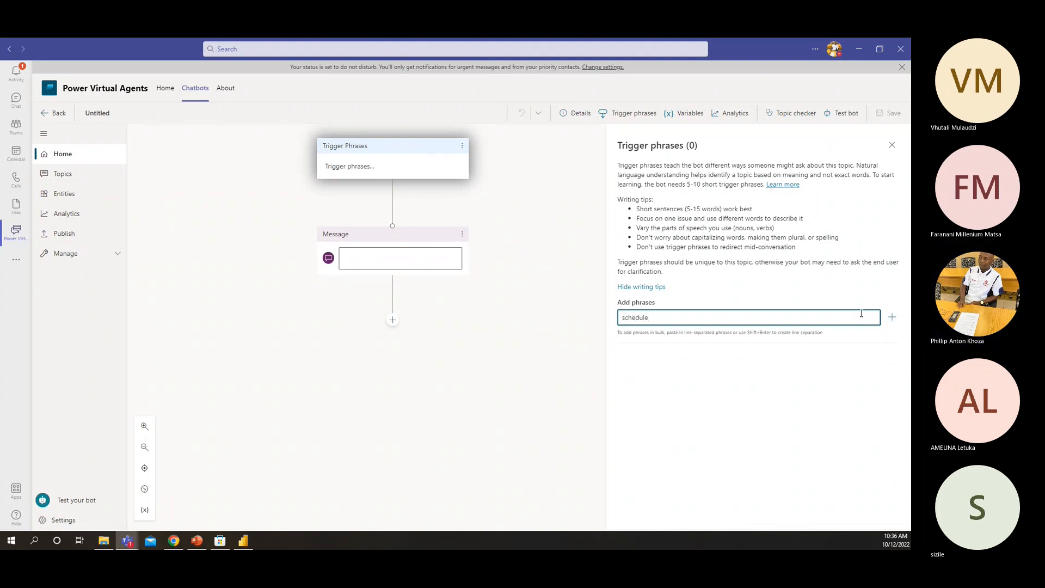
click(893, 319)
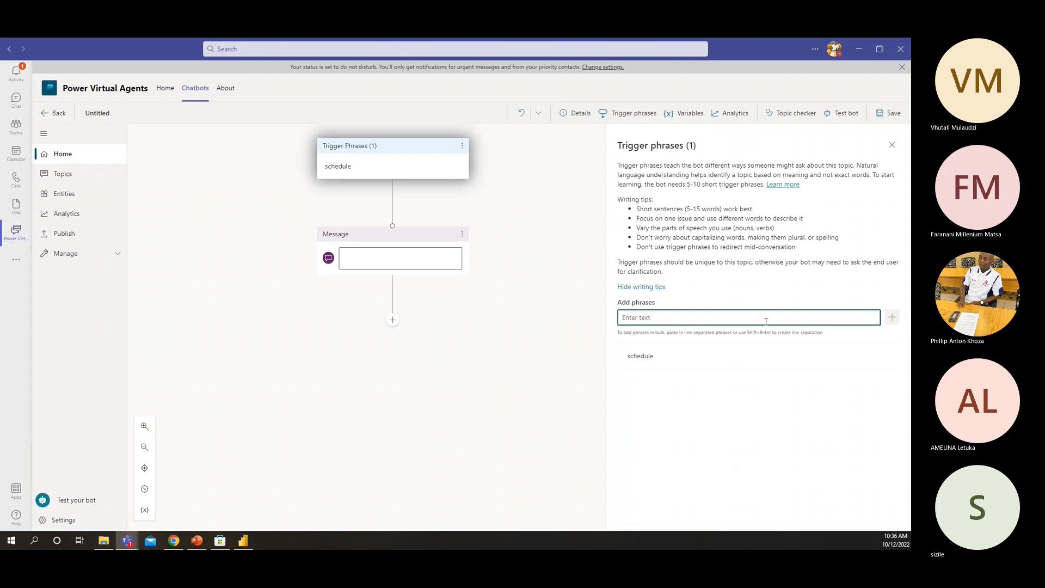
text(trainig)
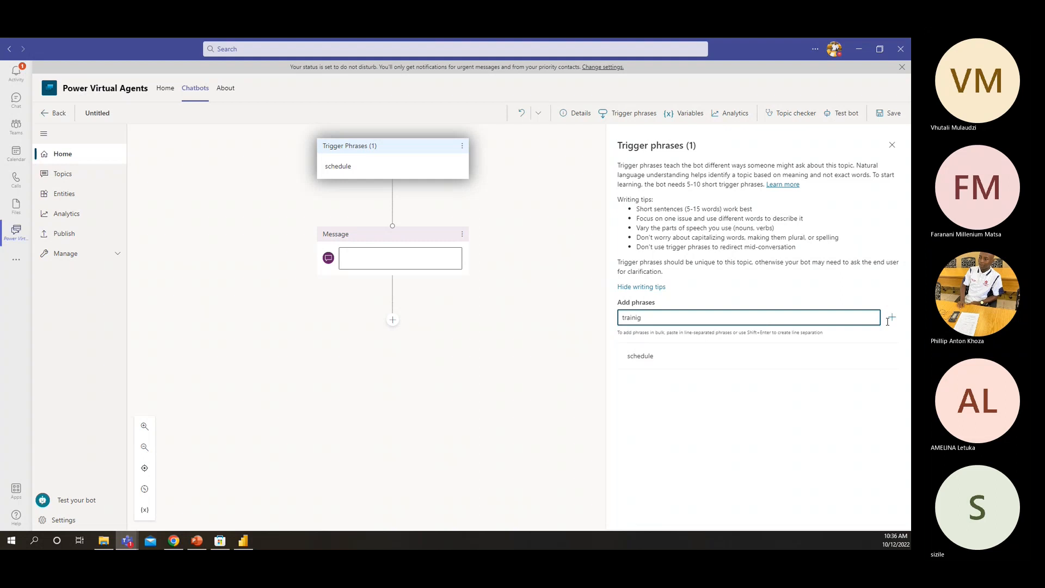
key(Return)
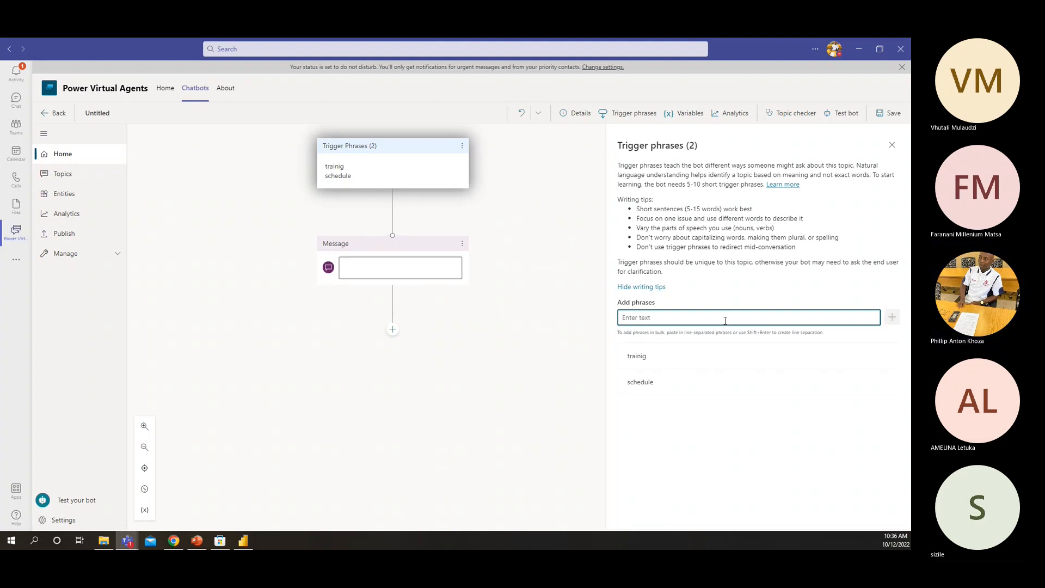
Correct the misspelled trigger phrase "trainig" to "training", and add "time" as another trigger phrase
click(338, 166)
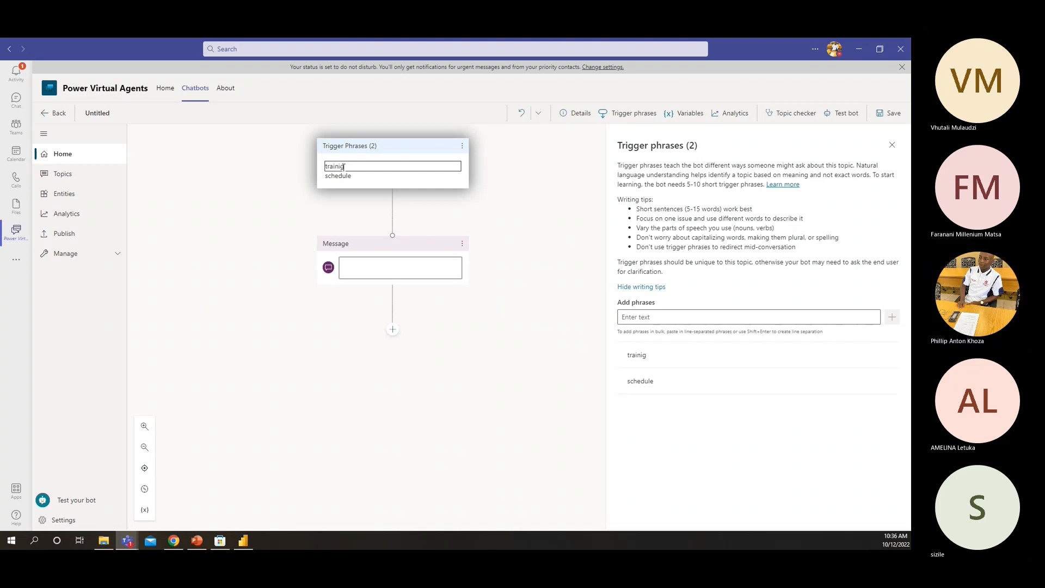
double_click(341, 168)
click(647, 355)
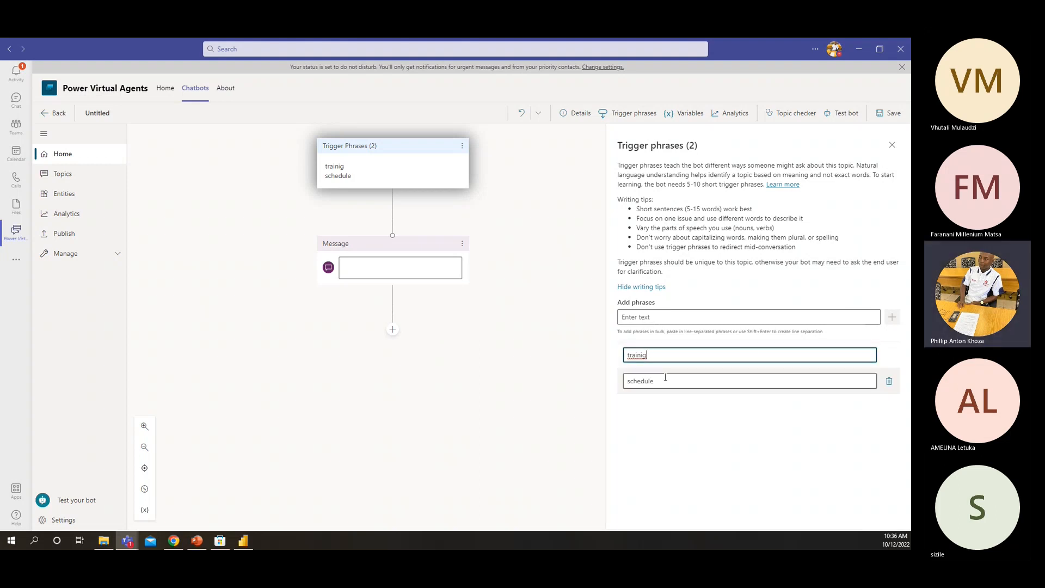
text(n)
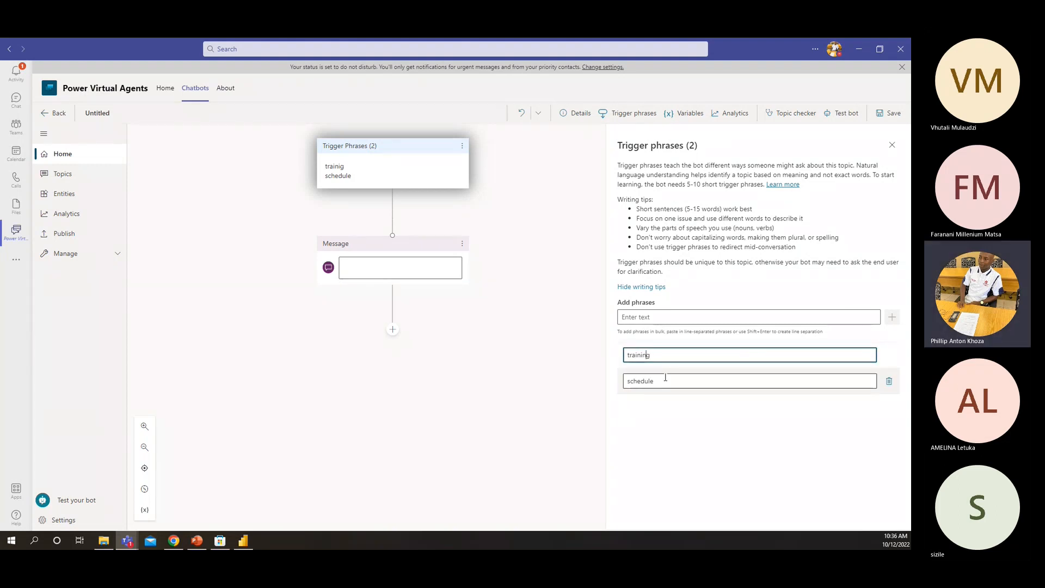
key(Return)
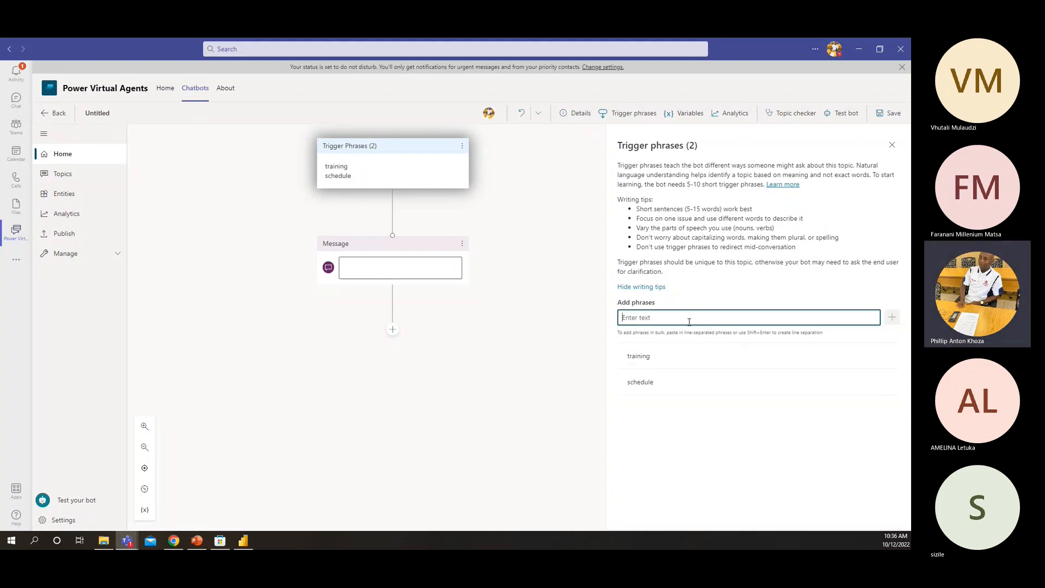
text(time)
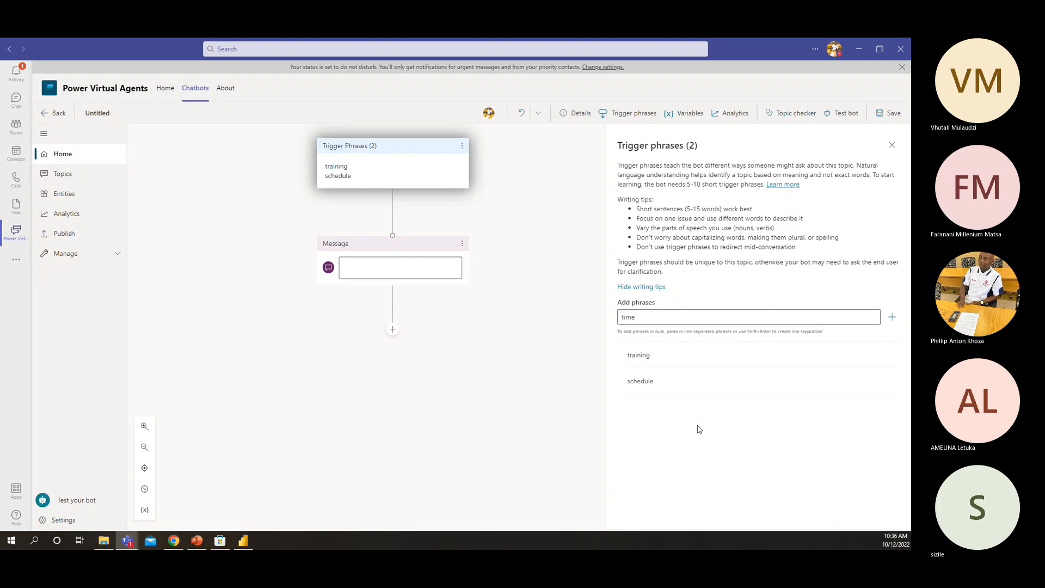
key(Return)
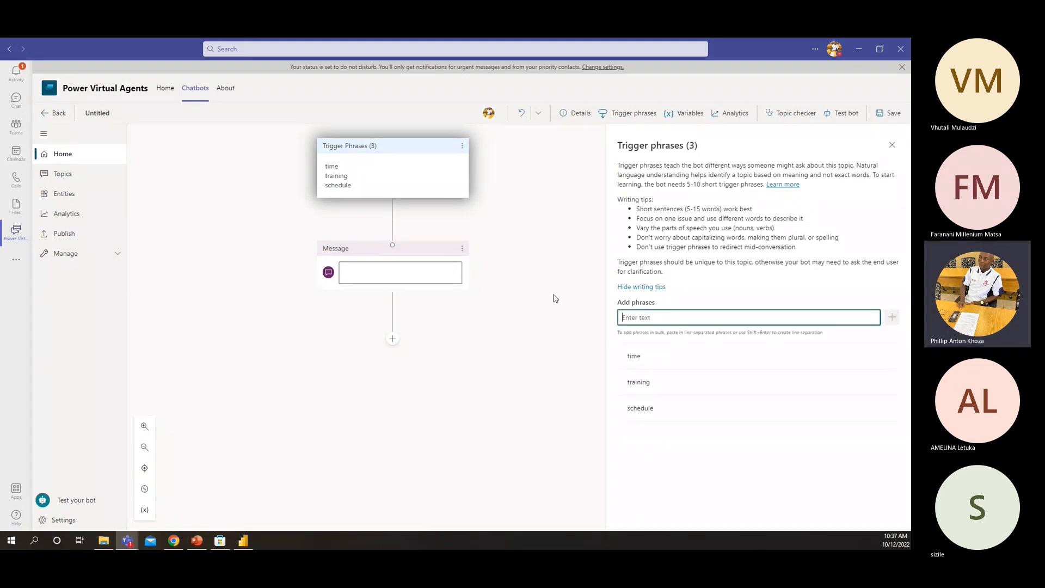
Start a numbered list in the topic's empty message with "Introduction to Power platform |" as its first item
click(359, 273)
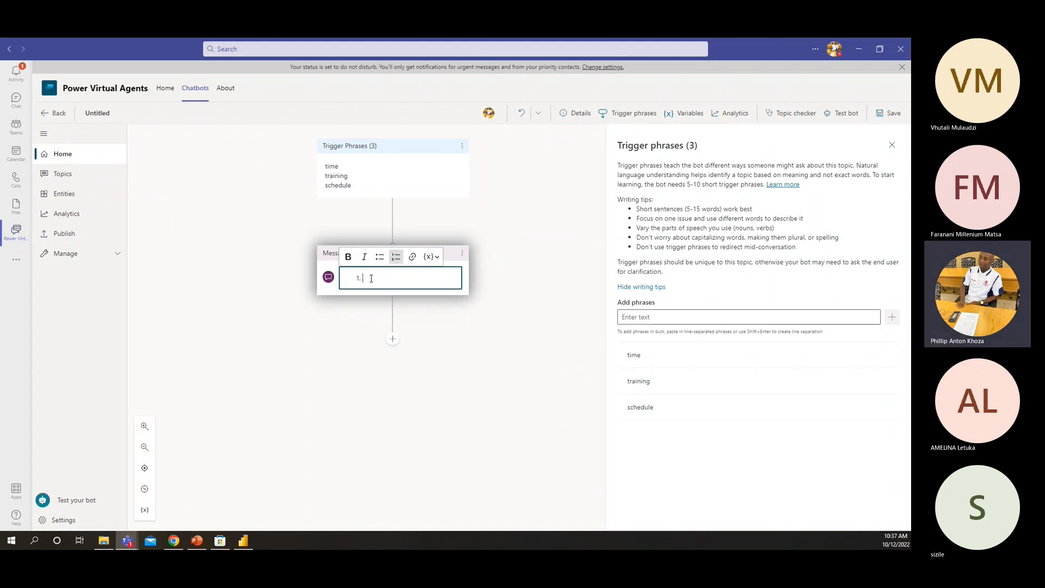
text(Intro)
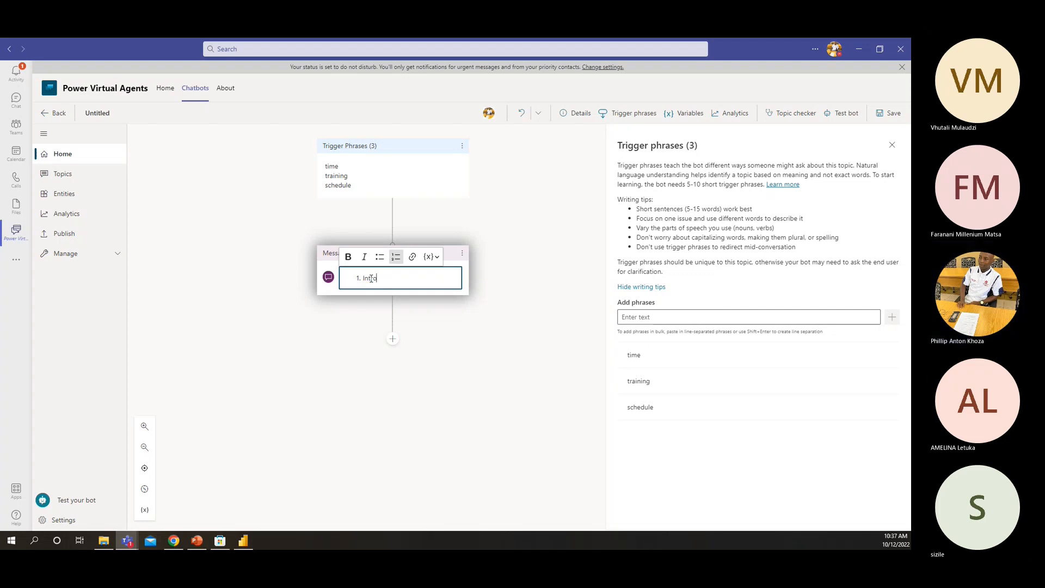
text(duction )
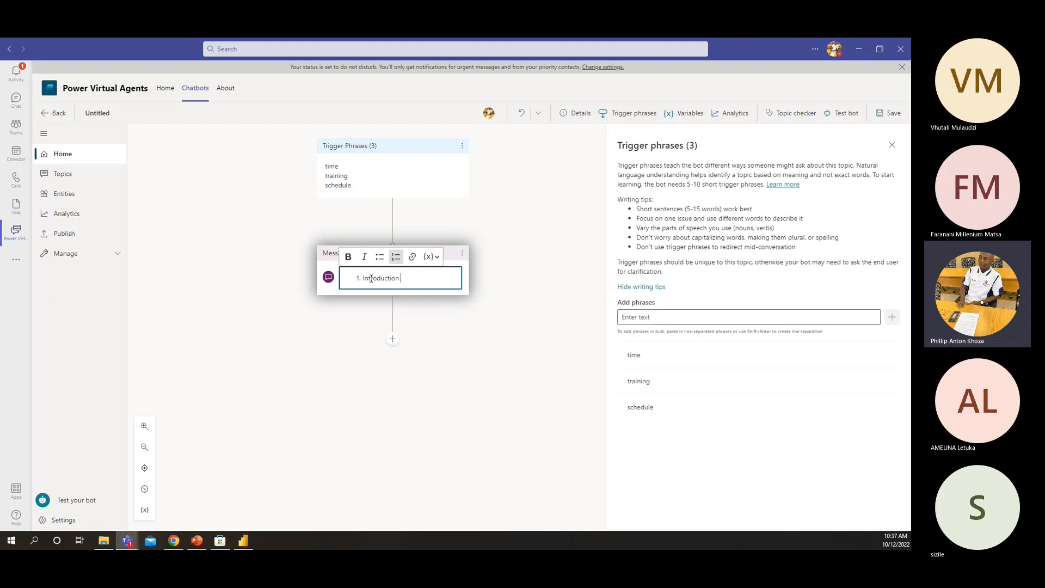
text(to Power platform)
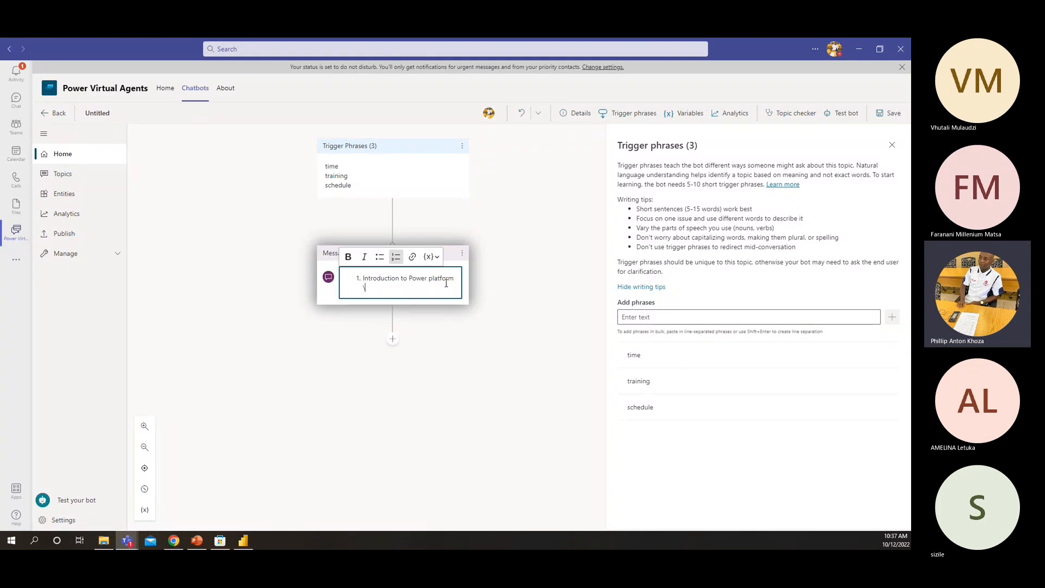
key(BackSpace)
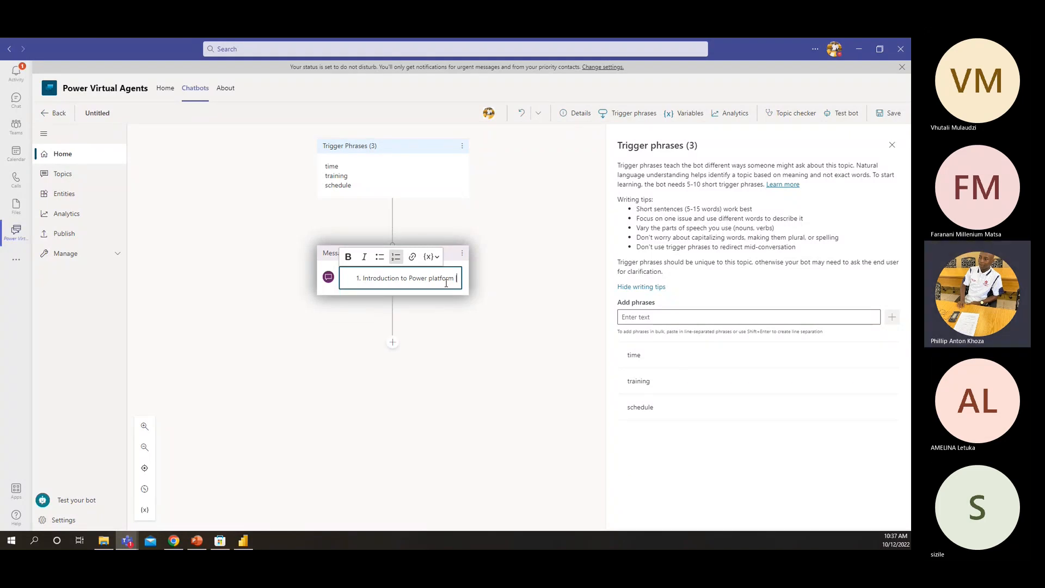
text(|)
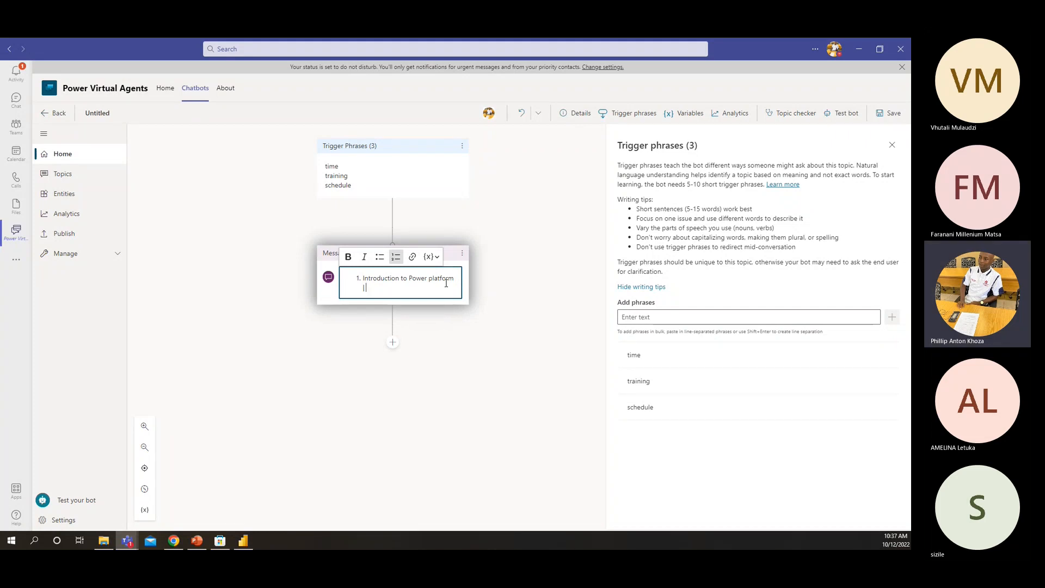
text( 09-1)
Complete the first schedule item with the time and date "09:00 - 12: 00 | 2022/10/04"
key(BackSpace)
text(:00)
key(BackSpace)
key(BackSpace)
key(BackSpace)
text(:00 - 12: 00 | 2022/)
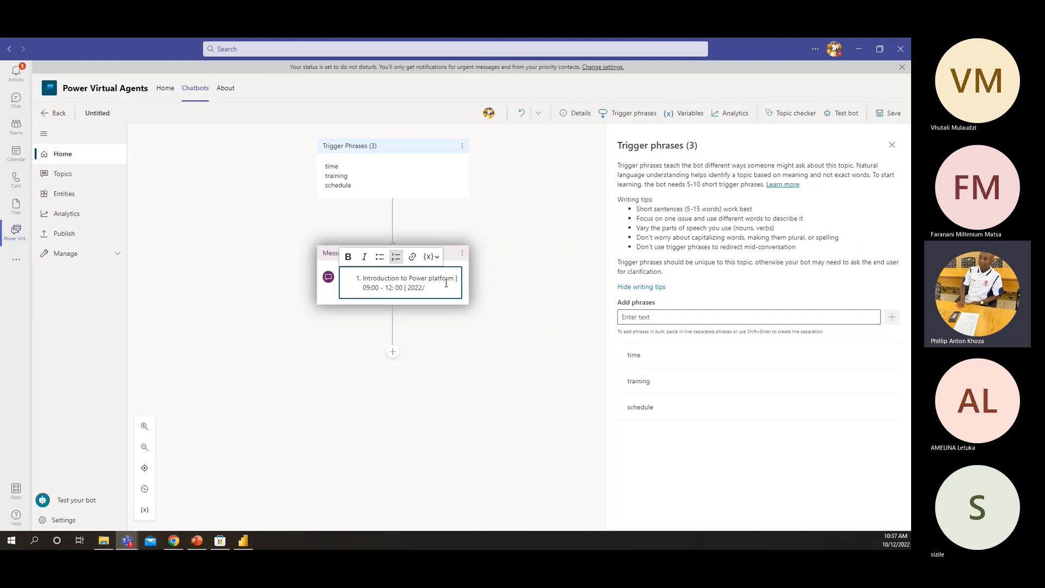
text(10/0)
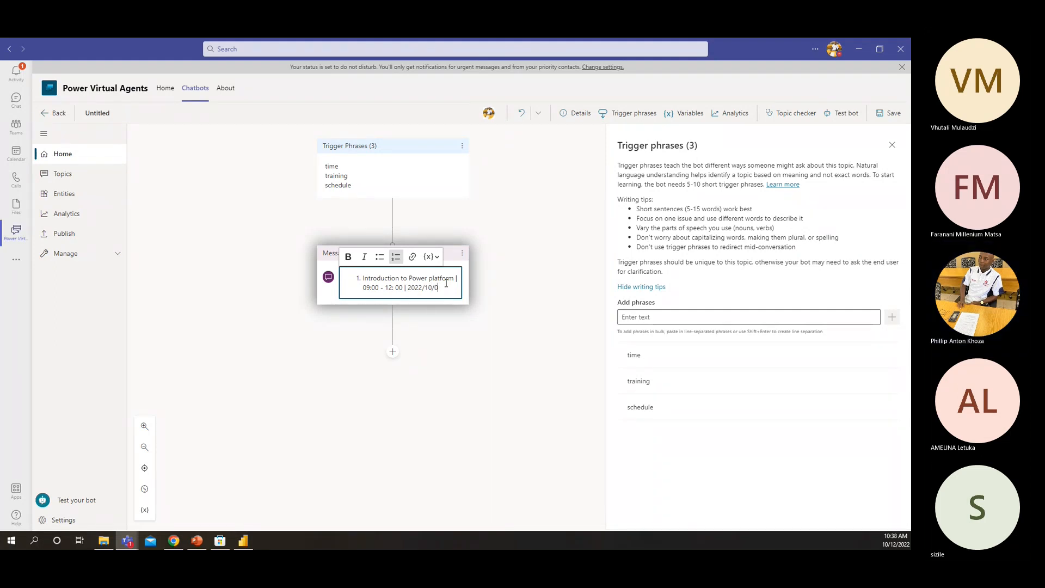
text(4)
Add a second numbered item reading "Create Model-driven Apps" to the message
key(Return)
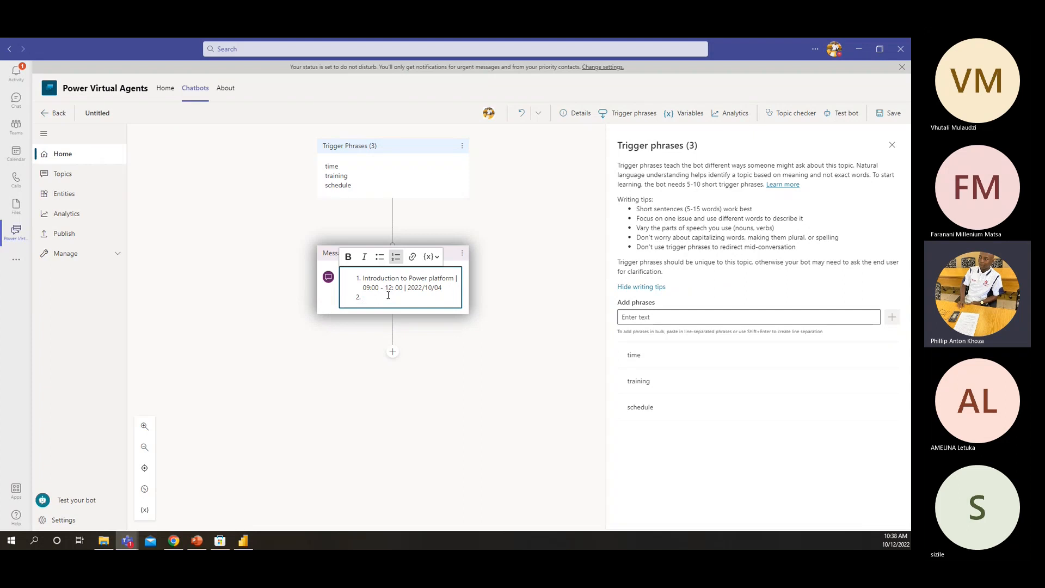
text(Create Model-driven App)
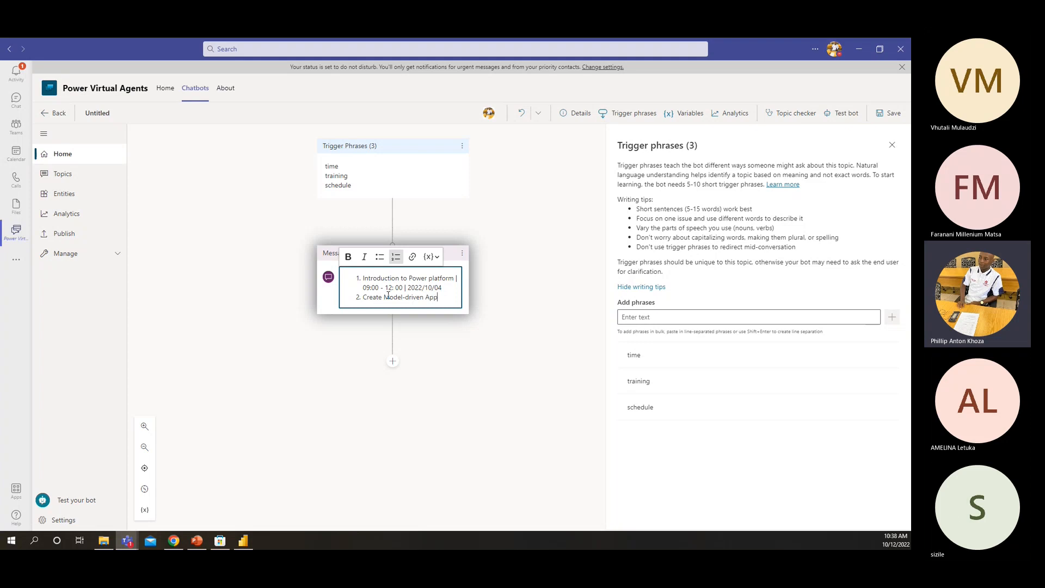
text(ss)
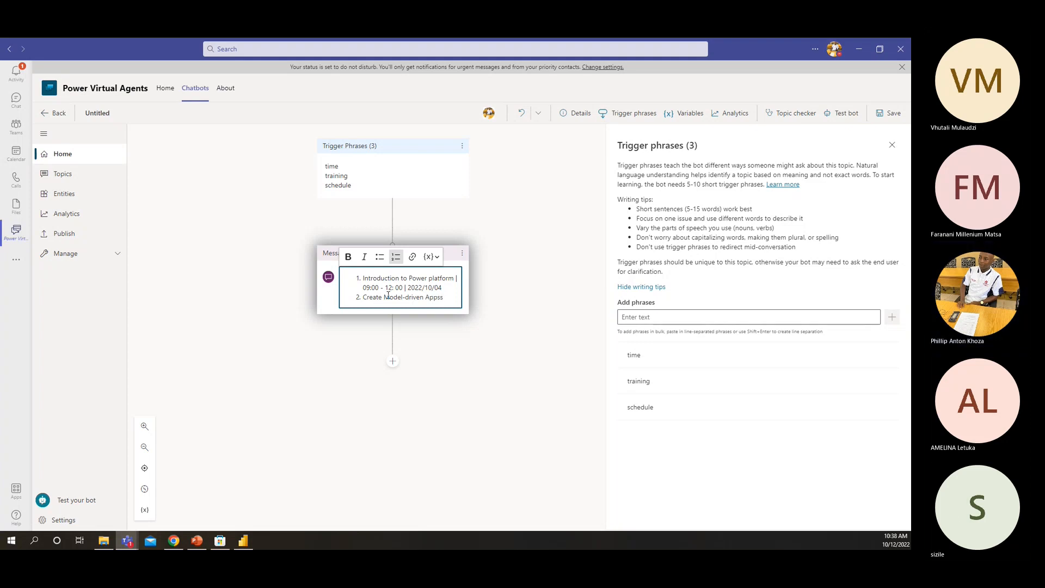
key(BackSpace)
Complete the second schedule item with "| 09:00 - 12:00 | 2022/10/06"
text(| 09:0)
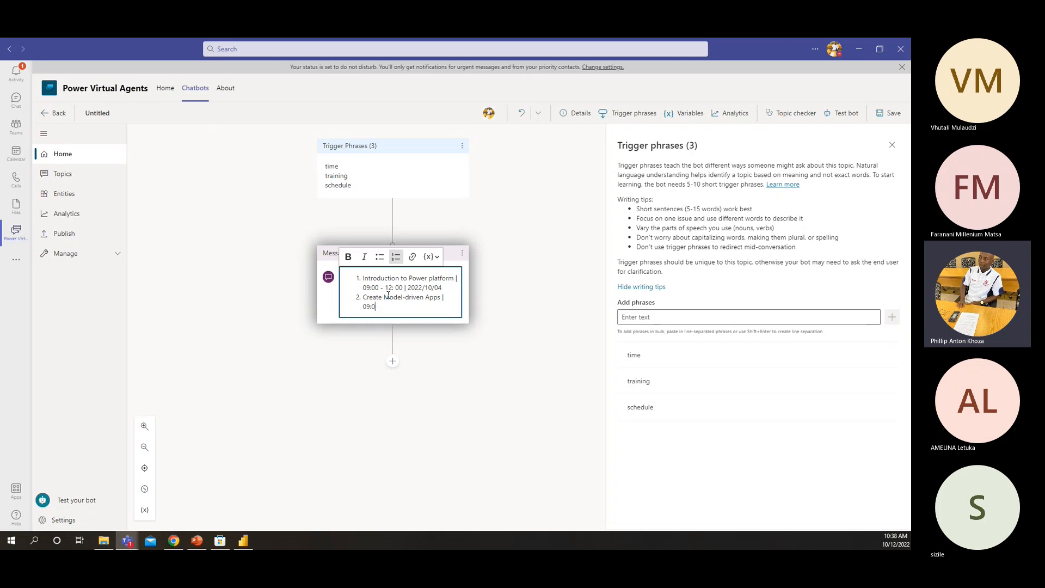
text(0 )
text(- )
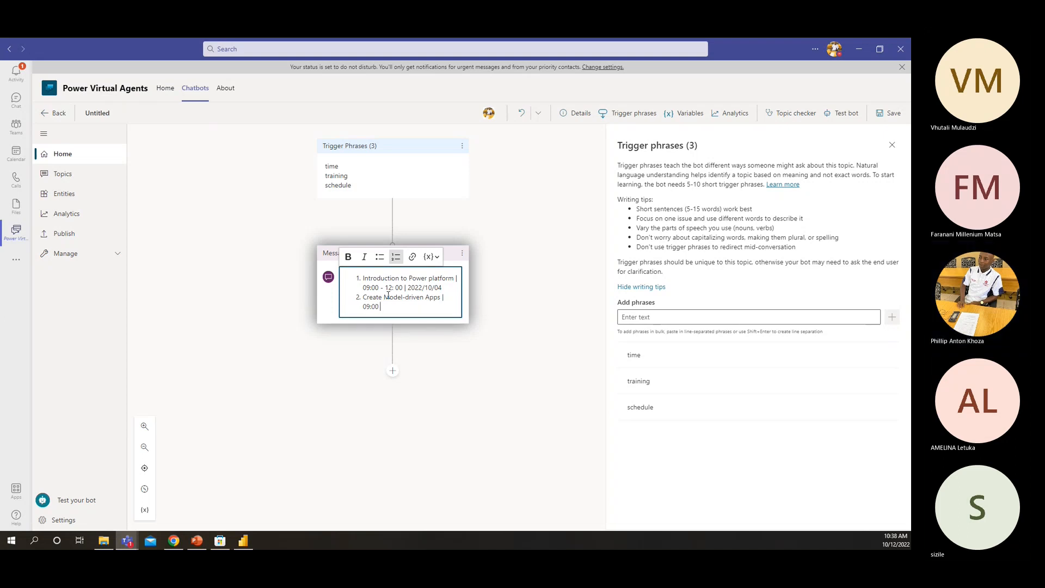
text(12:00)
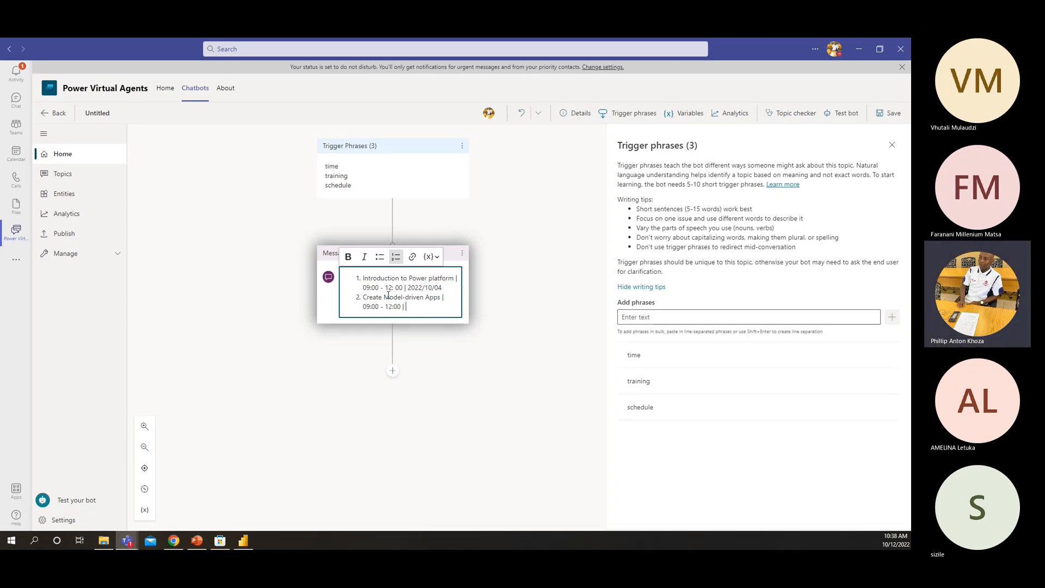
text( | 2022/10/06)
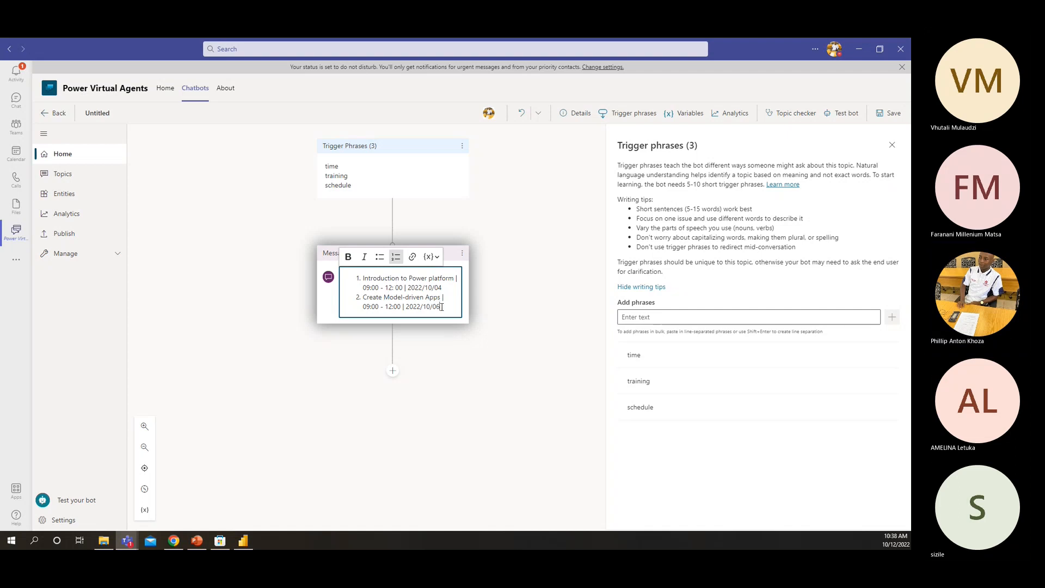
Duplicate the whole "Create Model-driven Apps" entry as a third numbered item in the message
drag(440, 306, 363, 297)
key(ctrl+c)
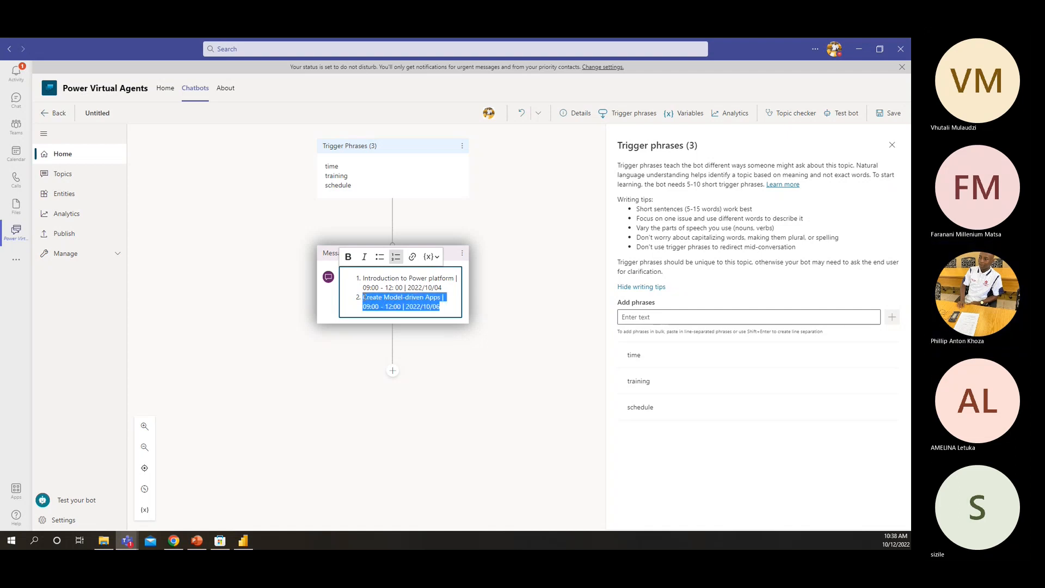
click(439, 314)
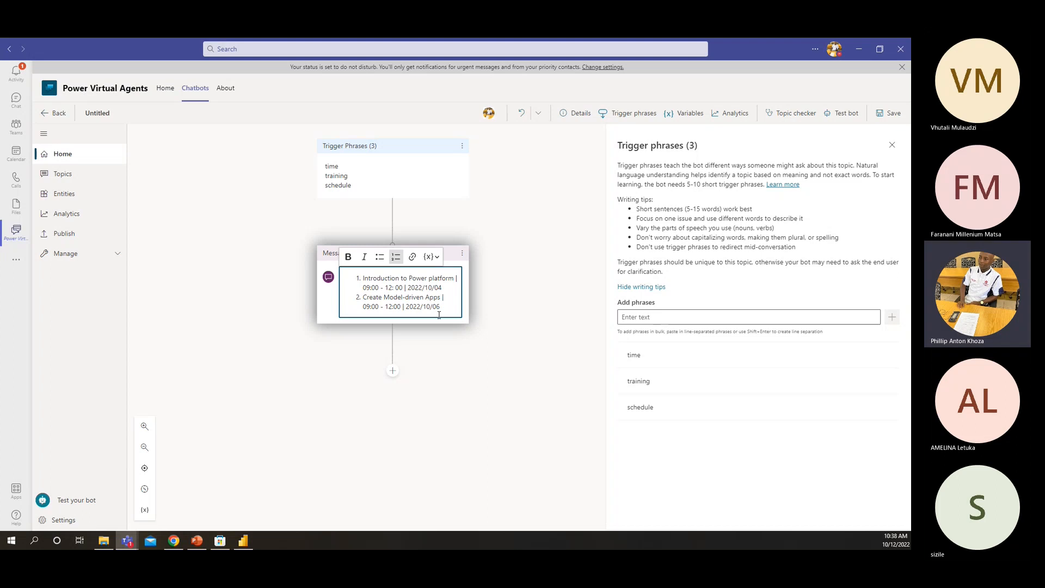
key(Return)
key(ctrl+v)
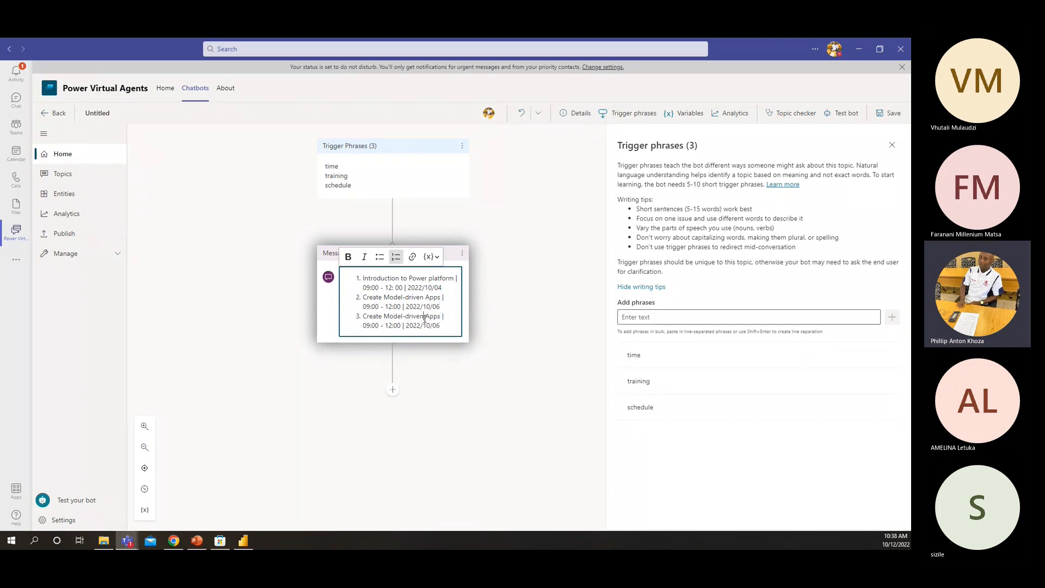
Change the third schedule item to "Create canvas Apps | 09:00 - 12:00 | 2022/10/07" and save the topic
drag(425, 318, 384, 318)
text(canvas)
click(882, 117)
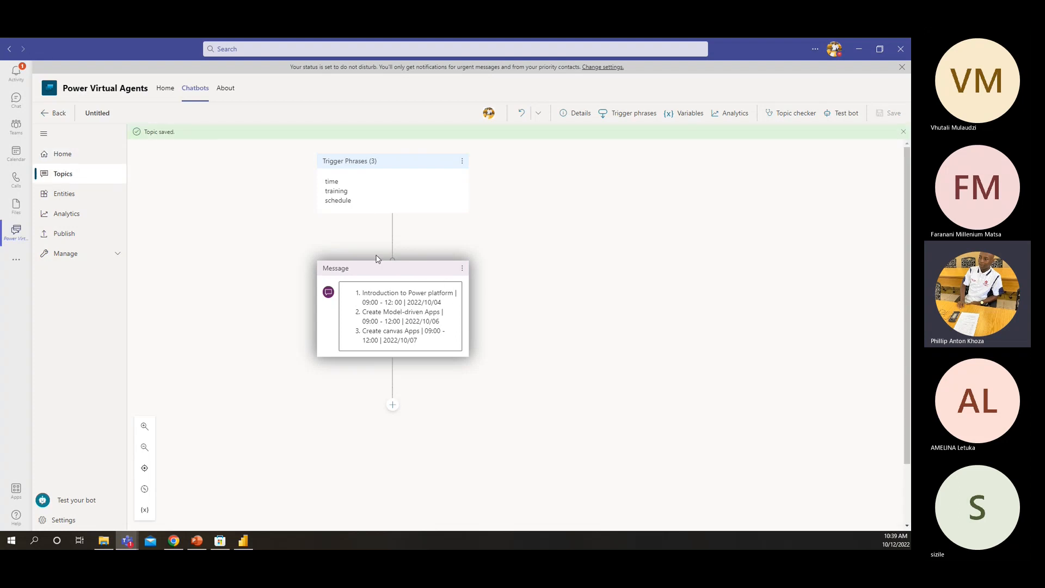
Add a redirect to the Goodbye topic after the schedule message and save the topic
click(393, 405)
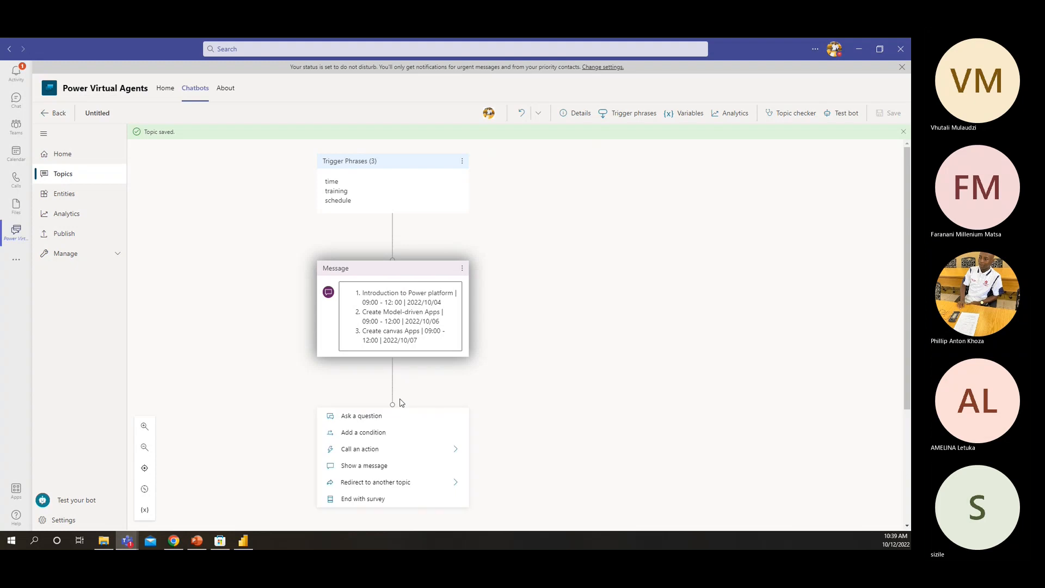
scroll(357, 361, down, 3)
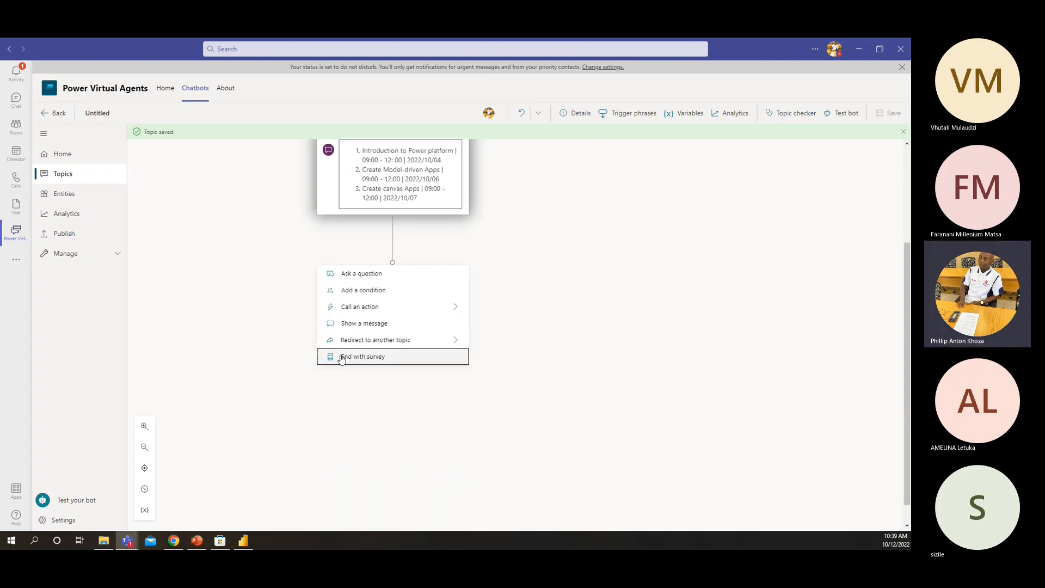
click(444, 343)
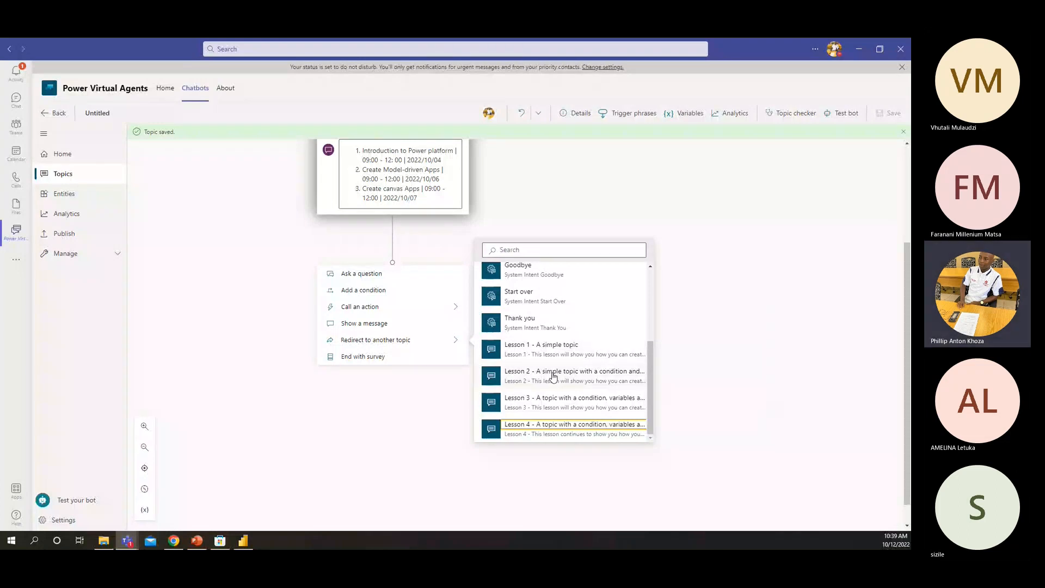
scroll(533, 312, up, 3)
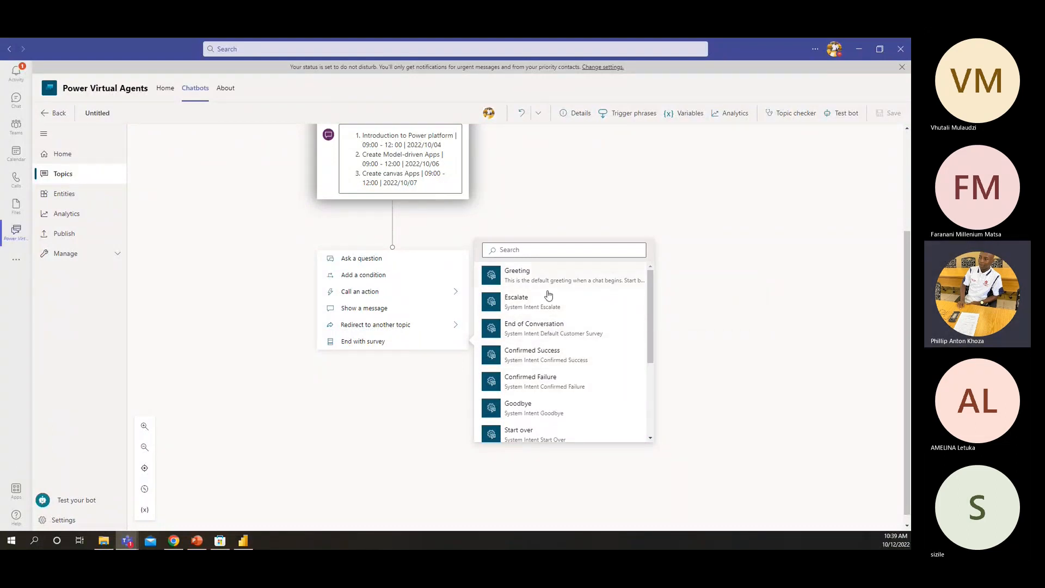
scroll(533, 400, down, 2)
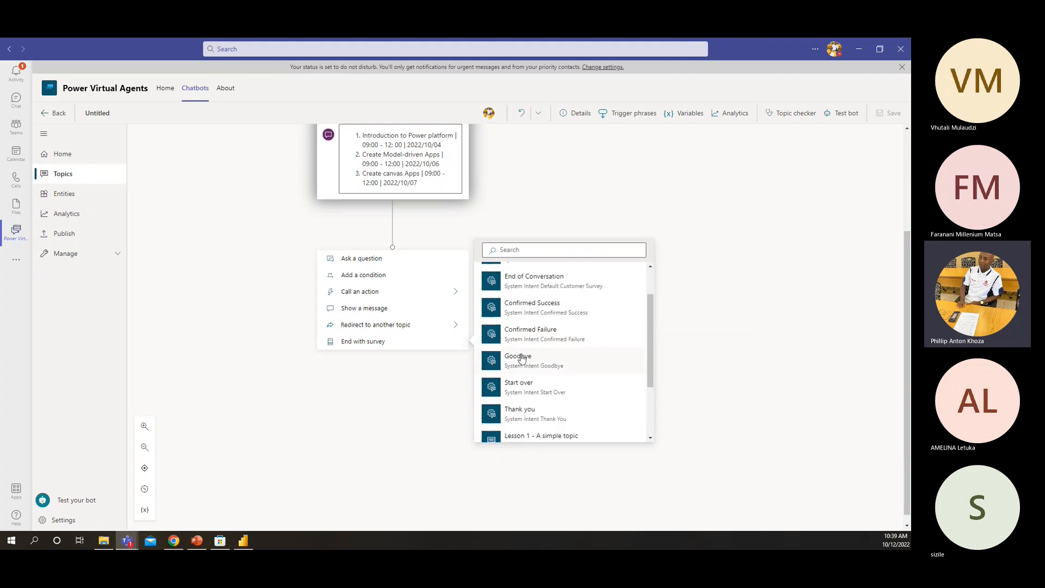
mouse_move(523, 360)
click(552, 367)
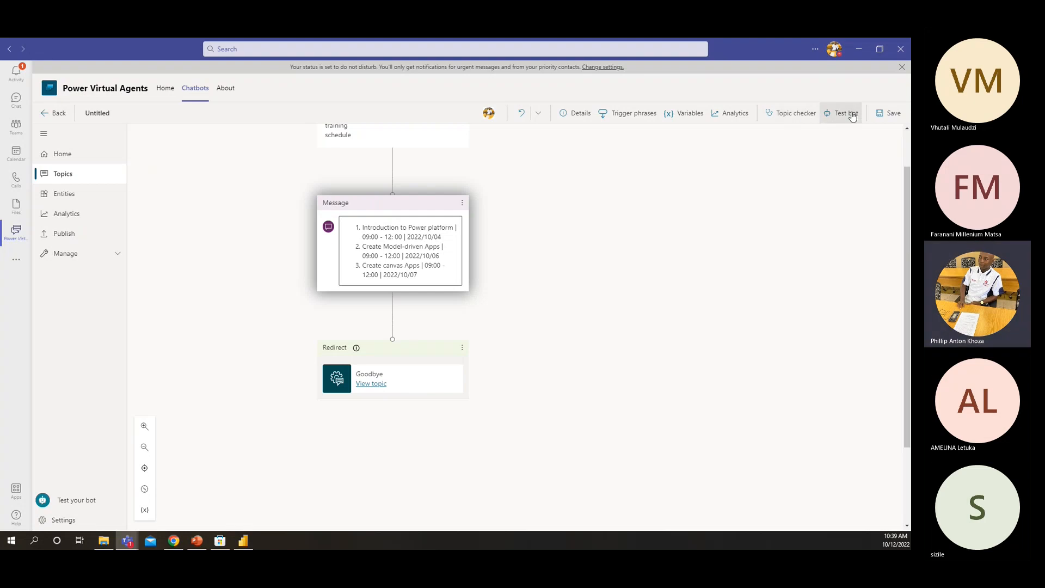
click(888, 115)
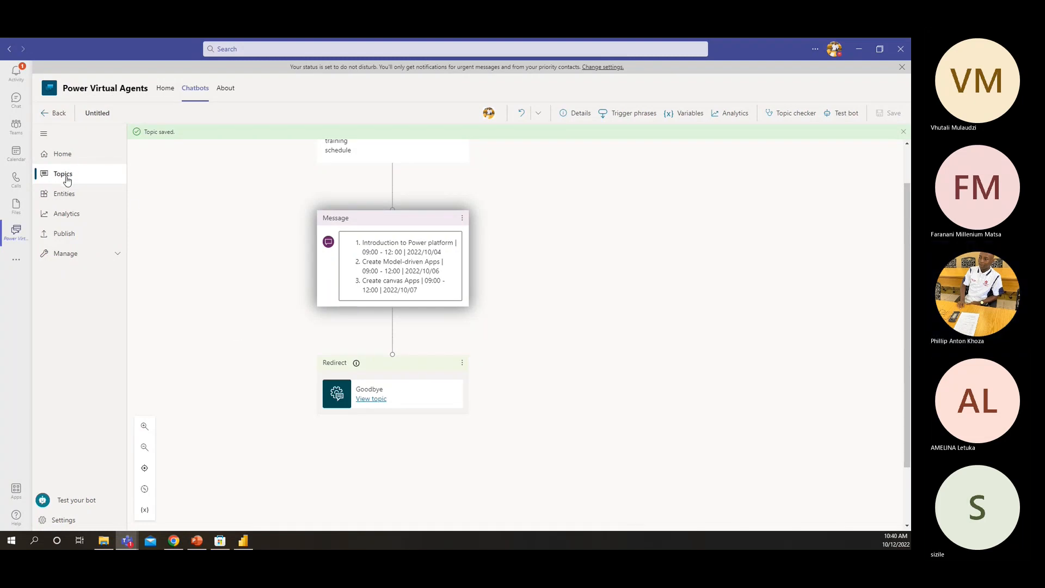
Return to the bot's list of topics and open the Greeting topic for editing
click(67, 179)
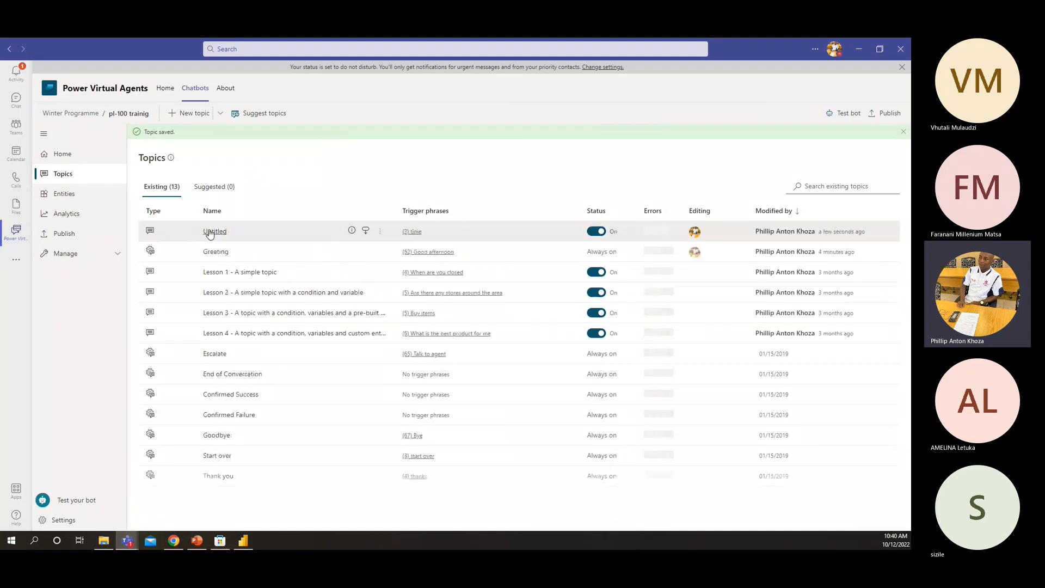
click(213, 231)
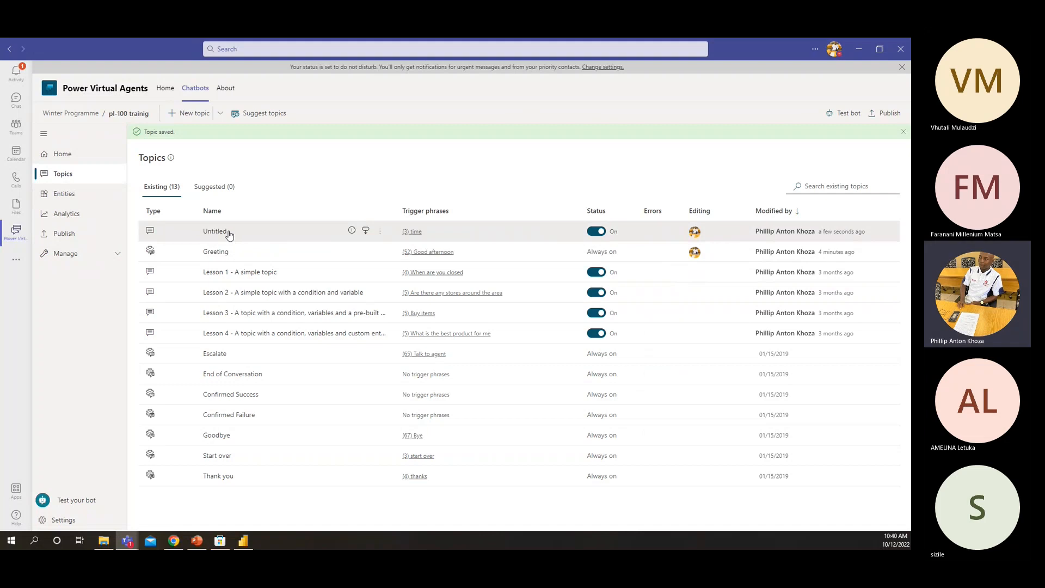
click(219, 252)
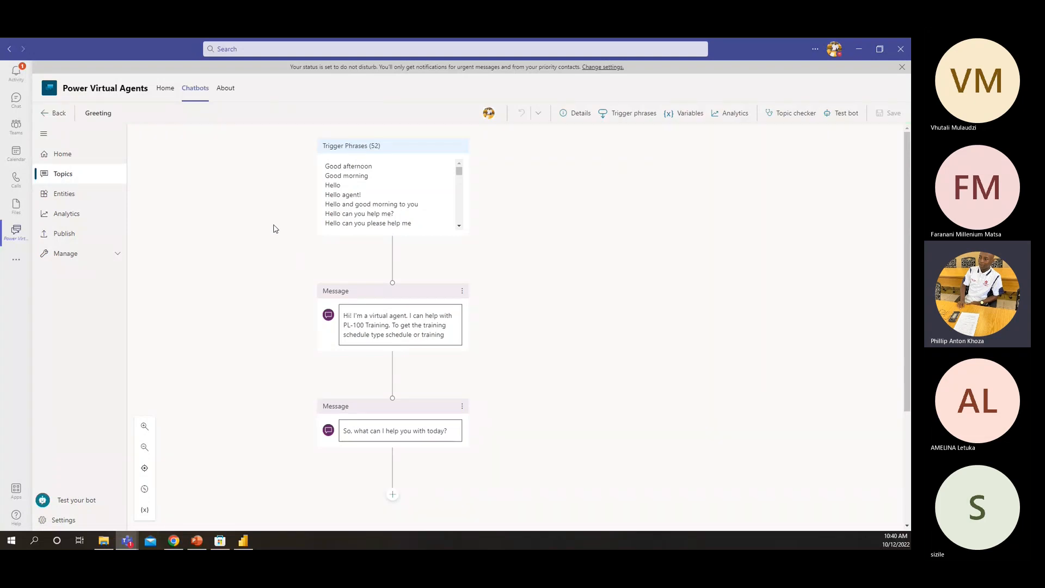
Add a redirect to the Untitled topic after the last Greeting message and save the topic
scroll(402, 413, down, 3)
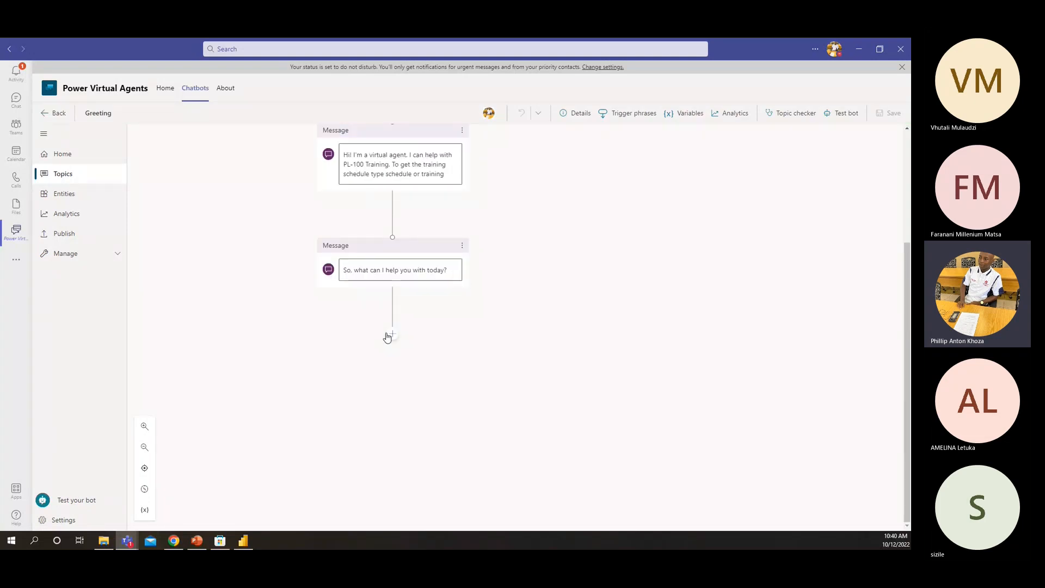
click(392, 334)
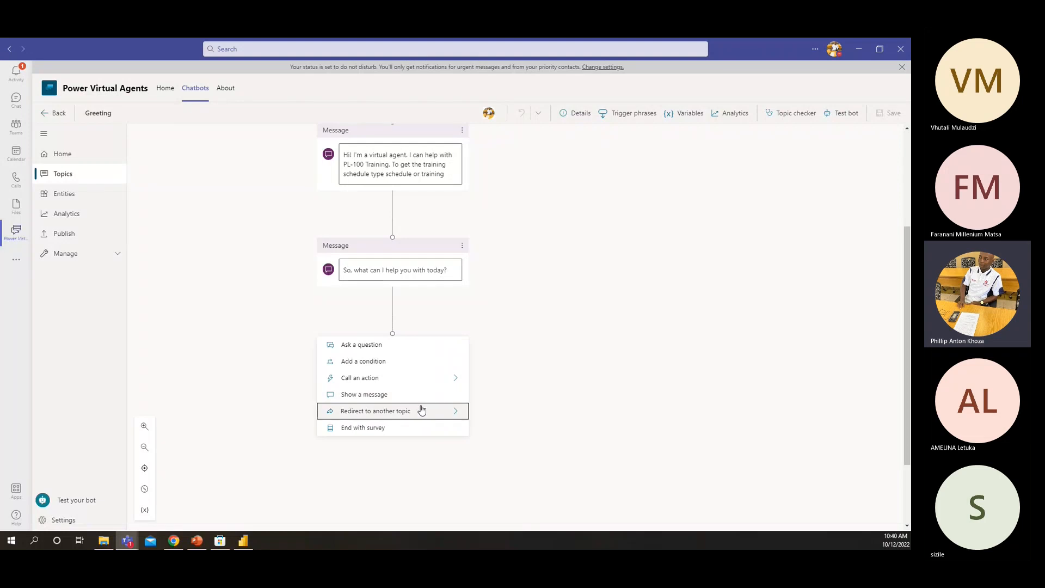
click(460, 417)
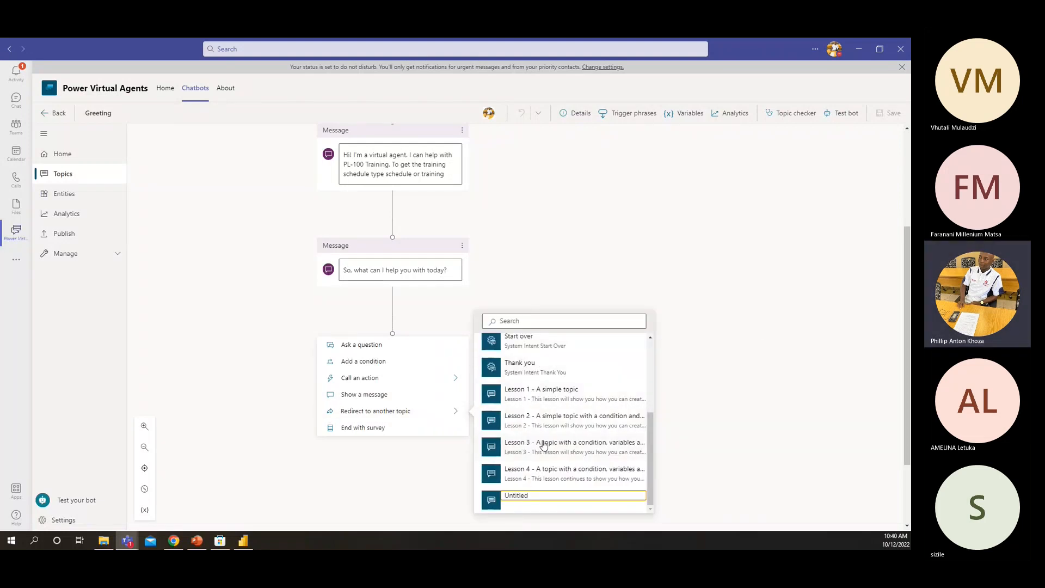
scroll(533, 393, up, 5)
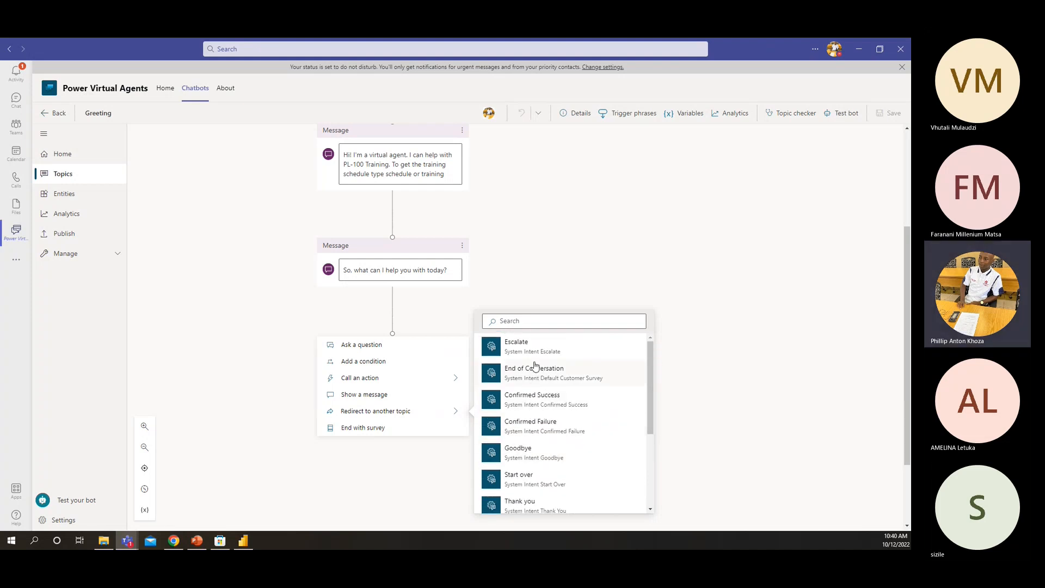
scroll(534, 365, down, 5)
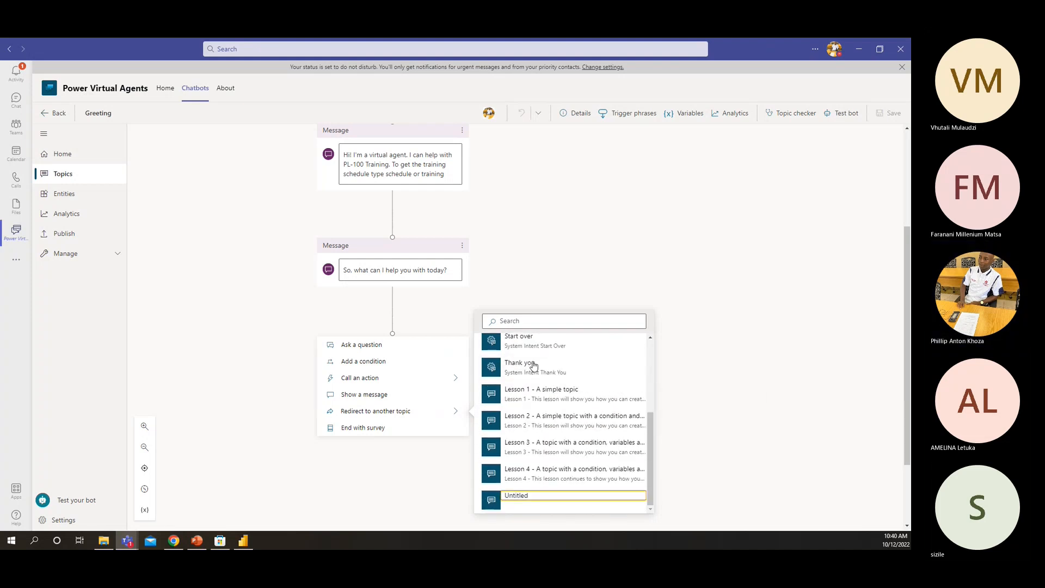
scroll(536, 392, up, 3)
scroll(537, 403, down, 3)
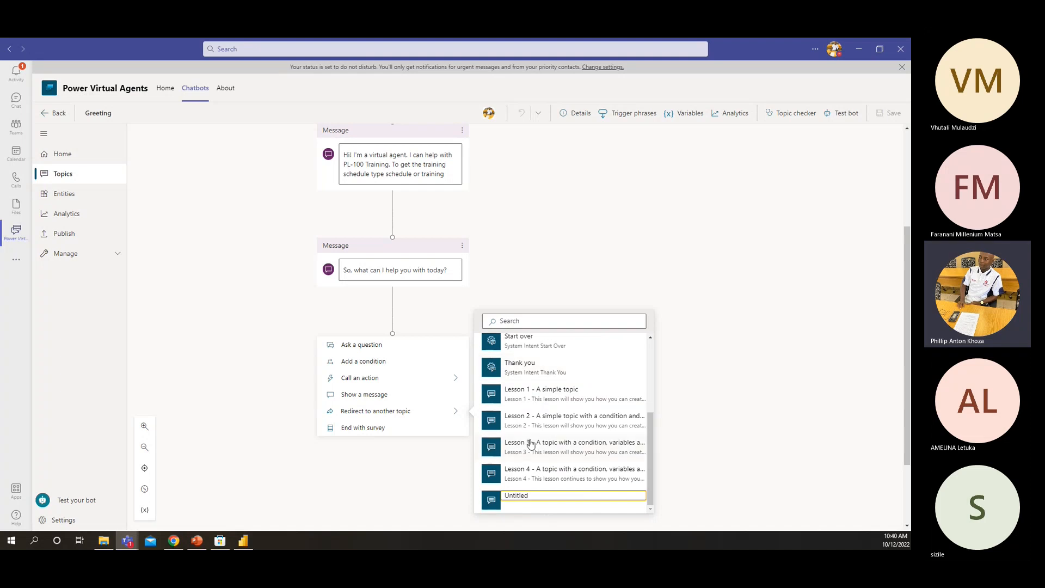
click(511, 497)
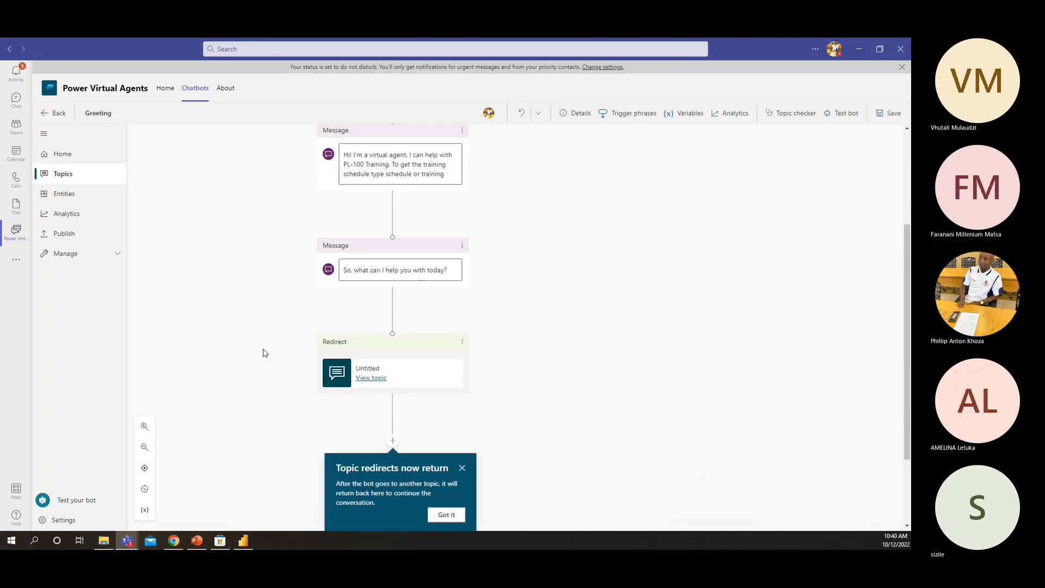
scroll(264, 354, down, 2)
scroll(266, 354, down, 1)
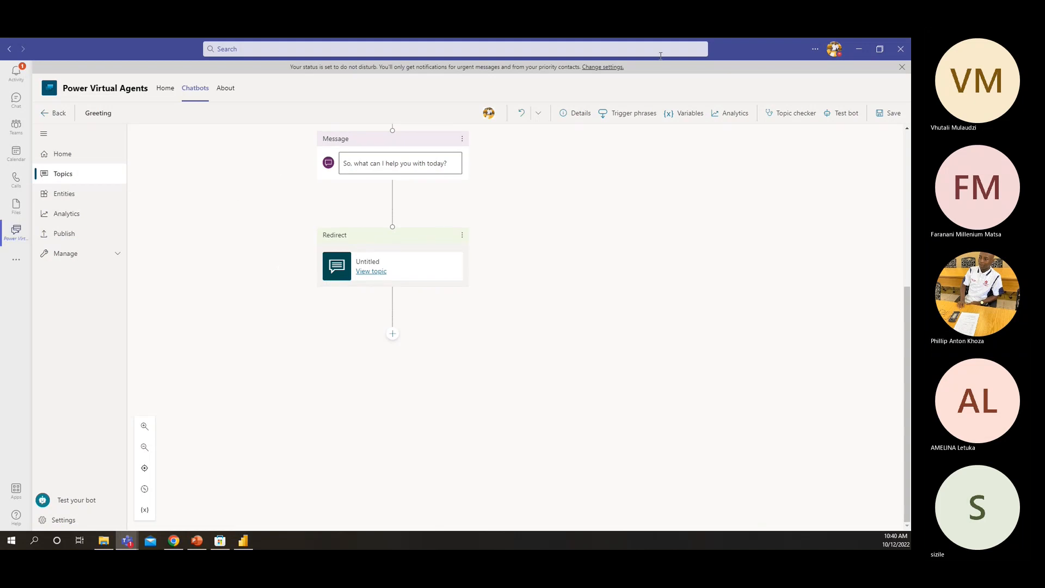
click(887, 114)
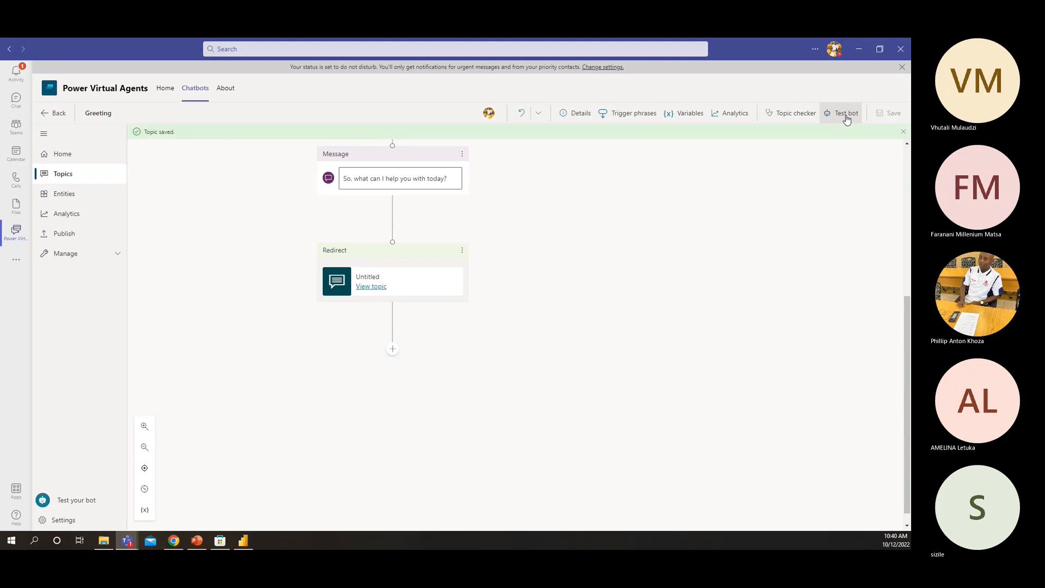
Start a bot test chat and send it the message "hello"
click(844, 114)
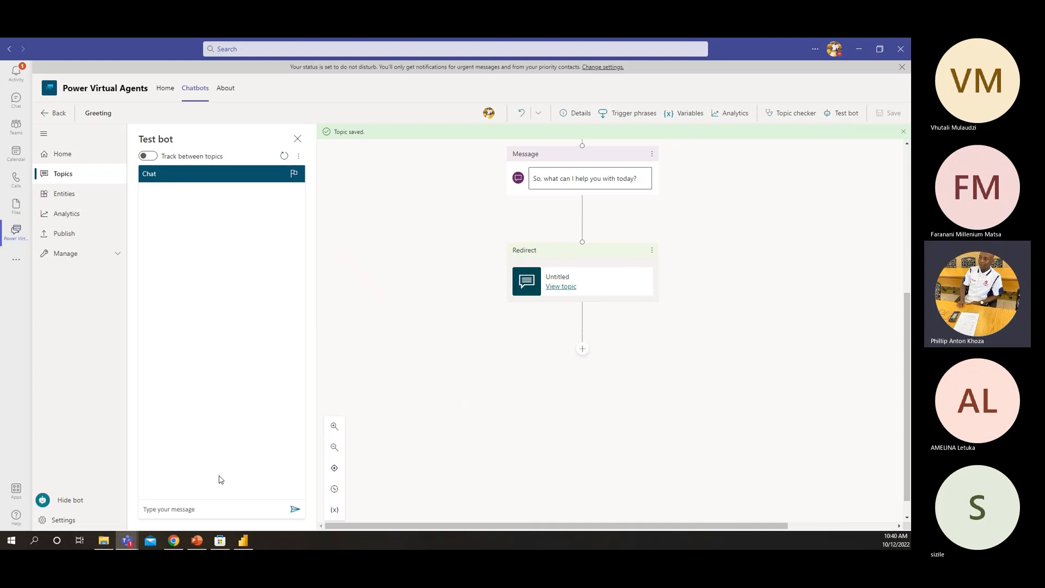
click(178, 510)
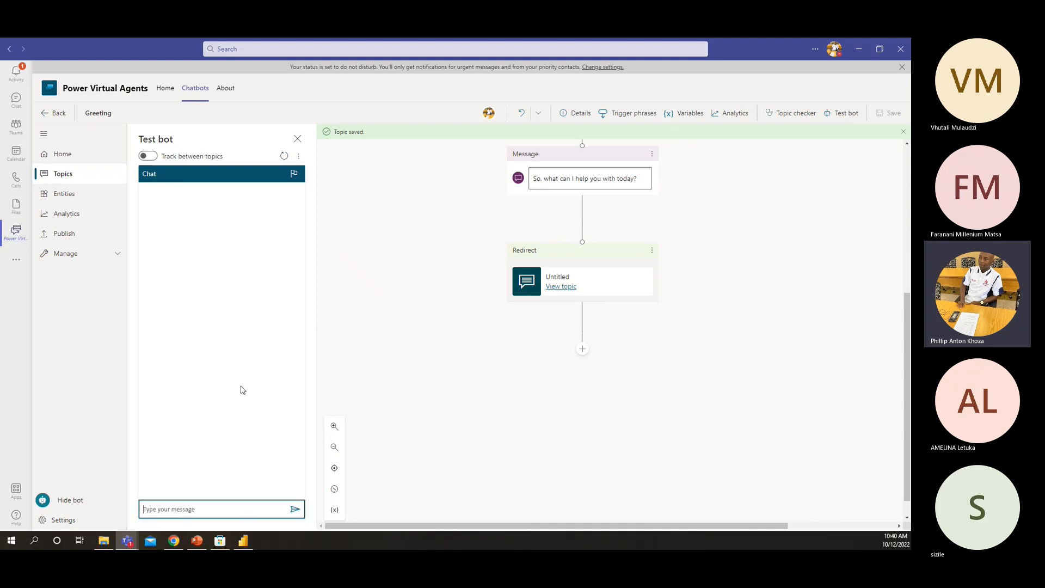
text(hello)
key(Return)
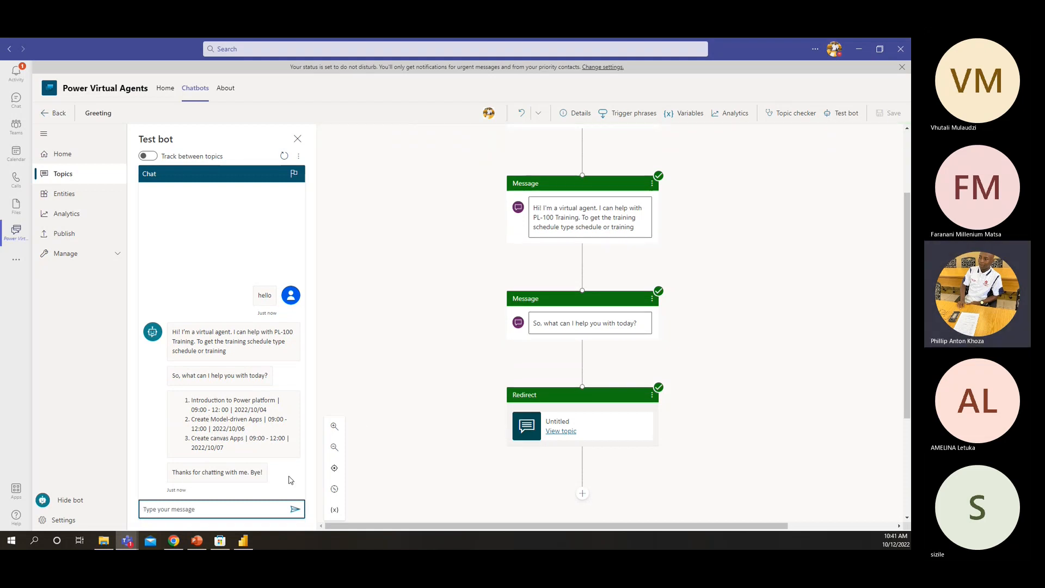
Delete the redirect to the Untitled topic from the Greeting topic and save the topic
click(533, 430)
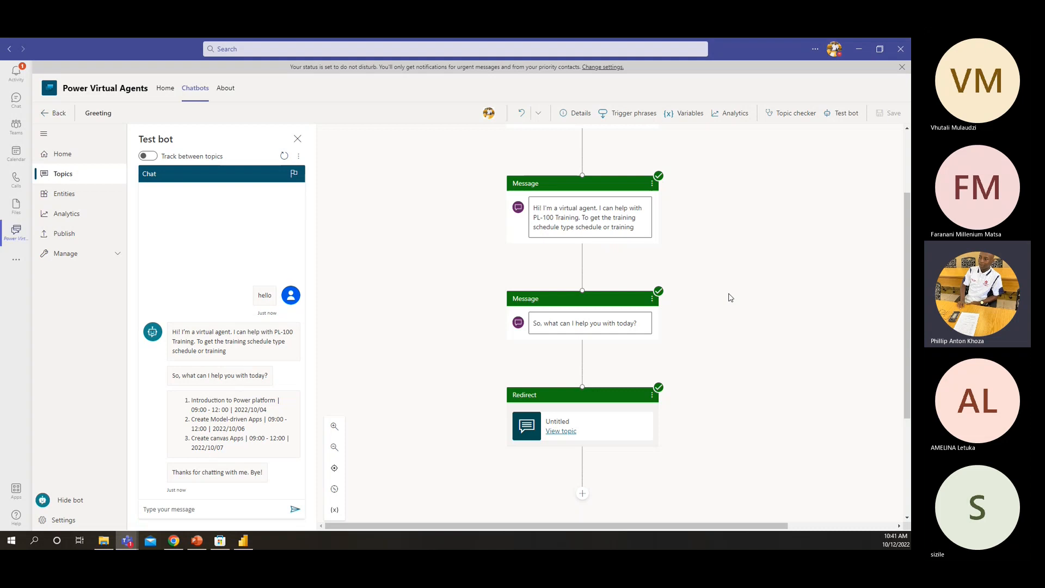
click(652, 396)
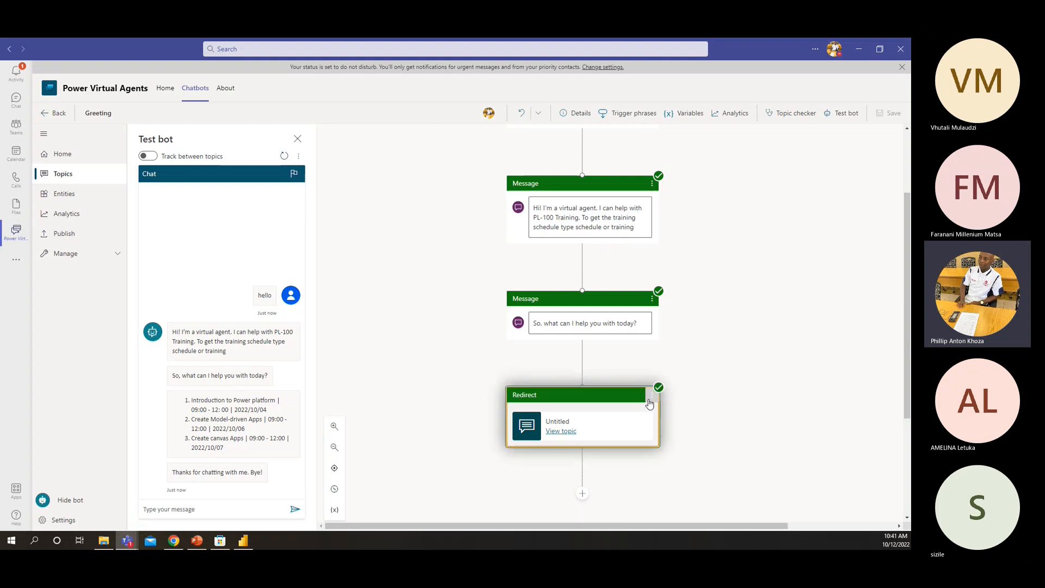
click(669, 396)
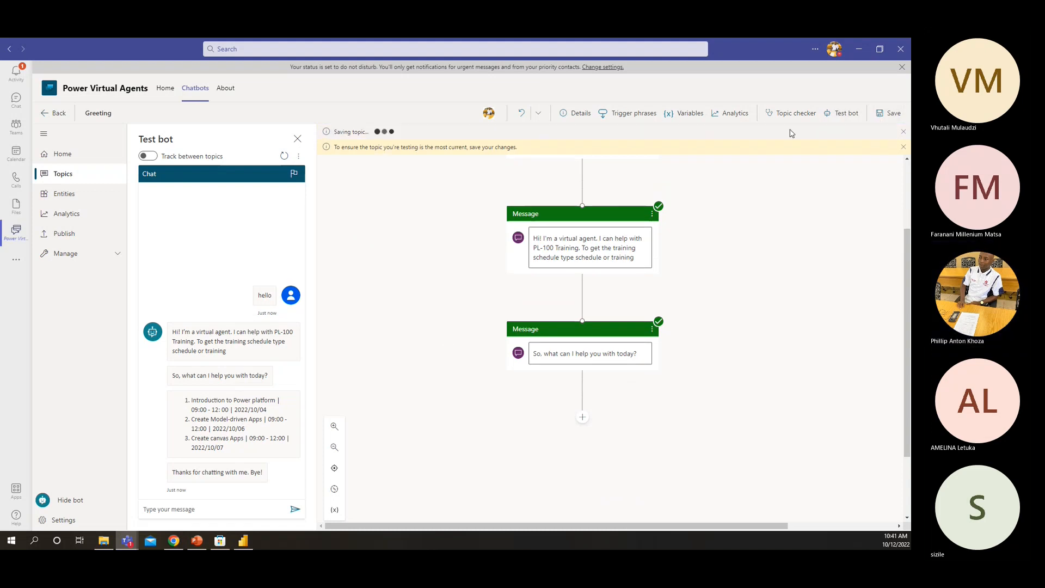
Reopen the bot test chat and send the messages "hello" and "training"
click(847, 116)
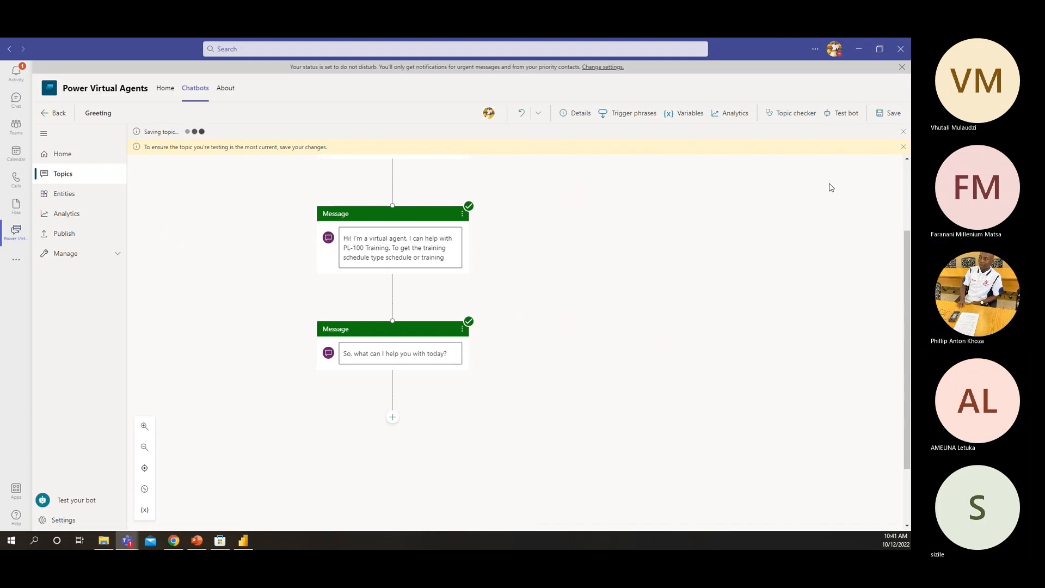
click(847, 118)
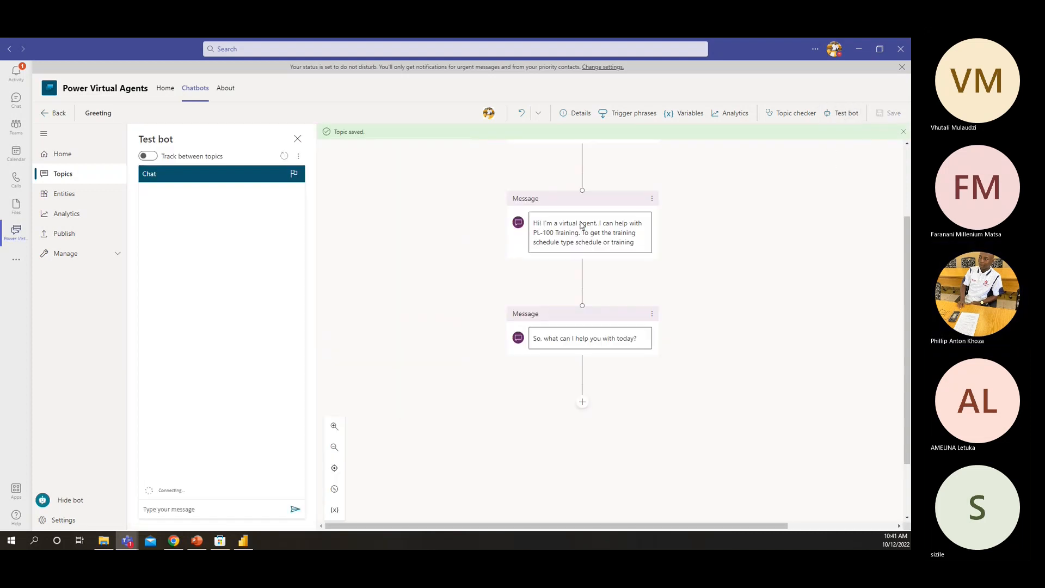
click(191, 512)
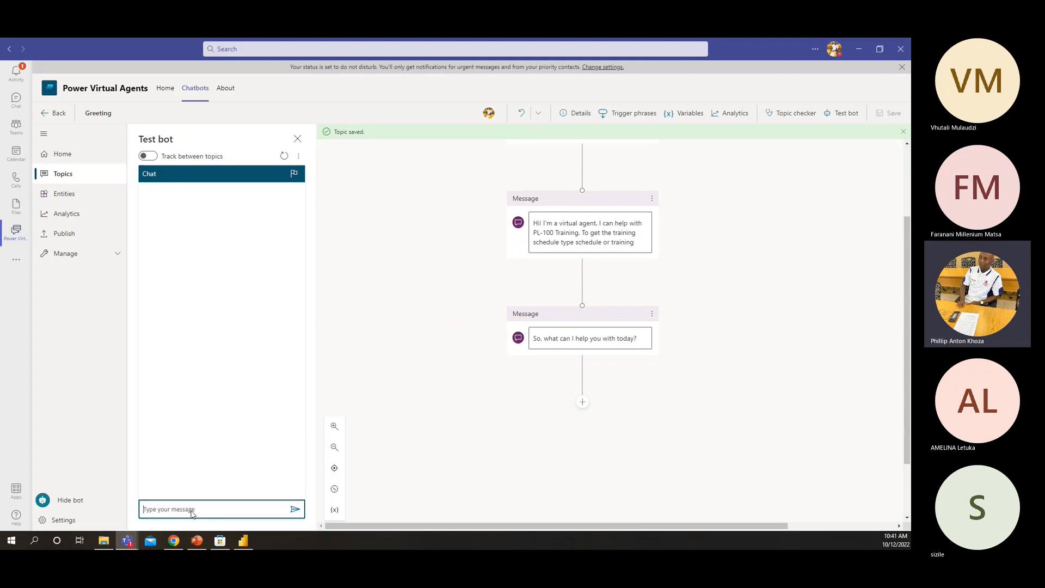
text(hello)
key(Return)
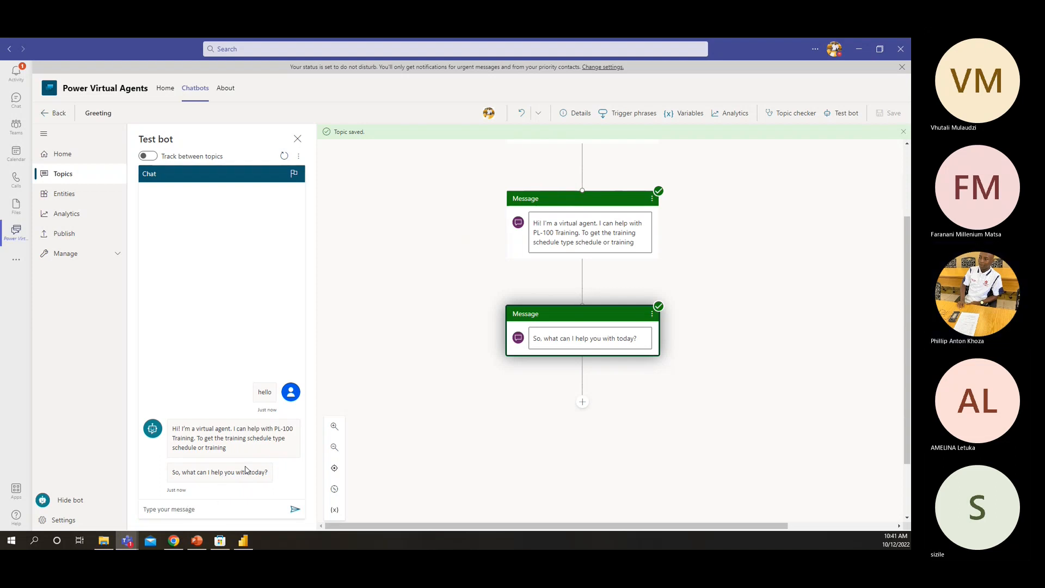
click(206, 511)
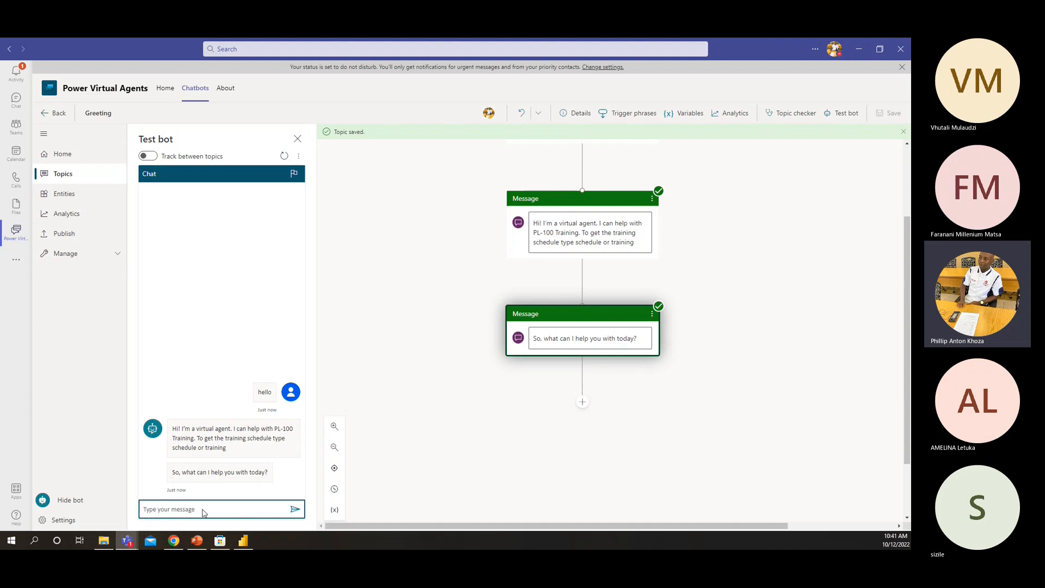
text(training)
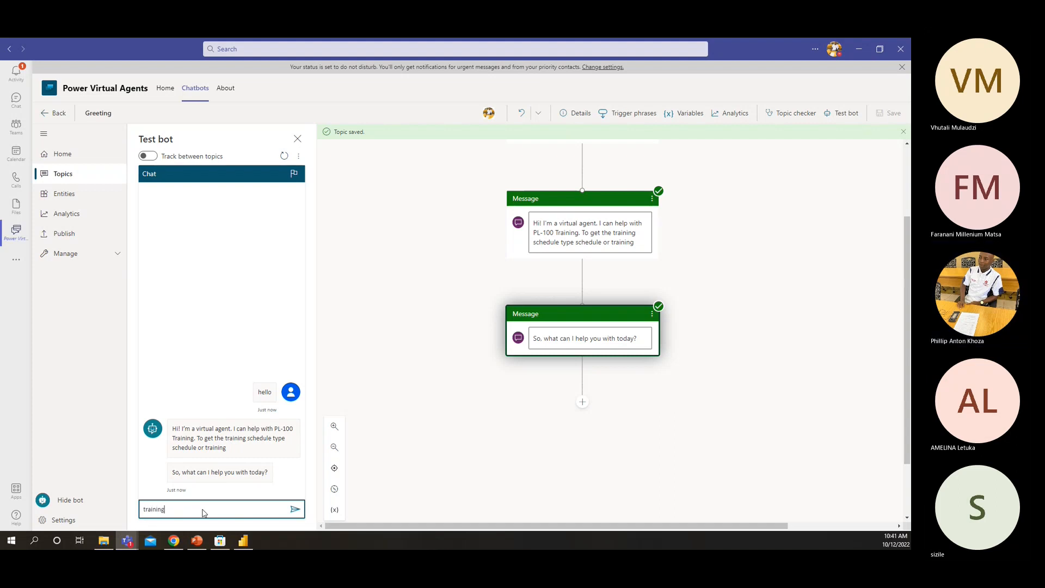
key(Return)
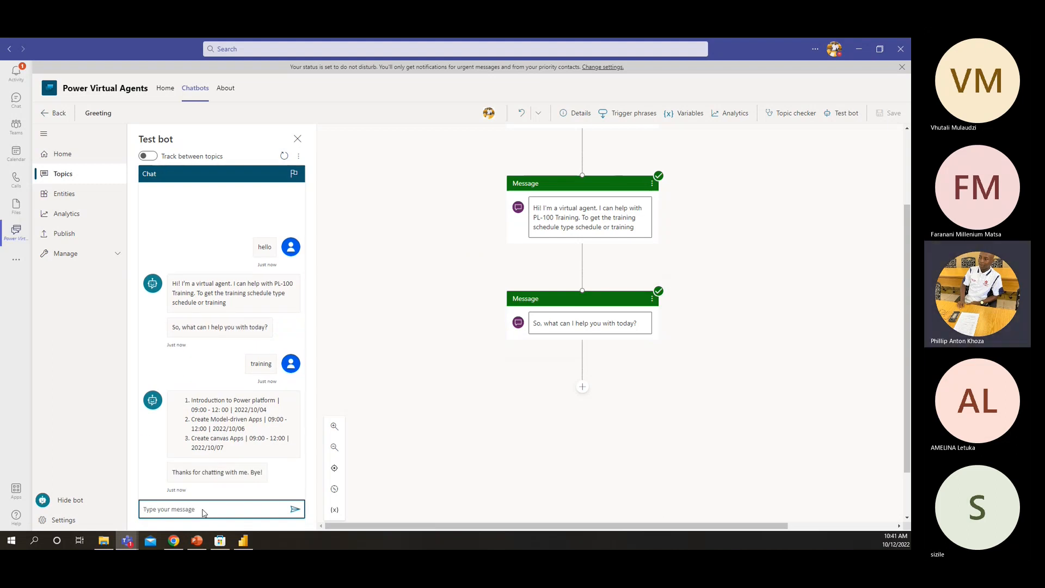
Examine the bot's schedule reply and trace its closing message to the Goodbye topic
drag(182, 399, 168, 473)
click(251, 448)
click(160, 488)
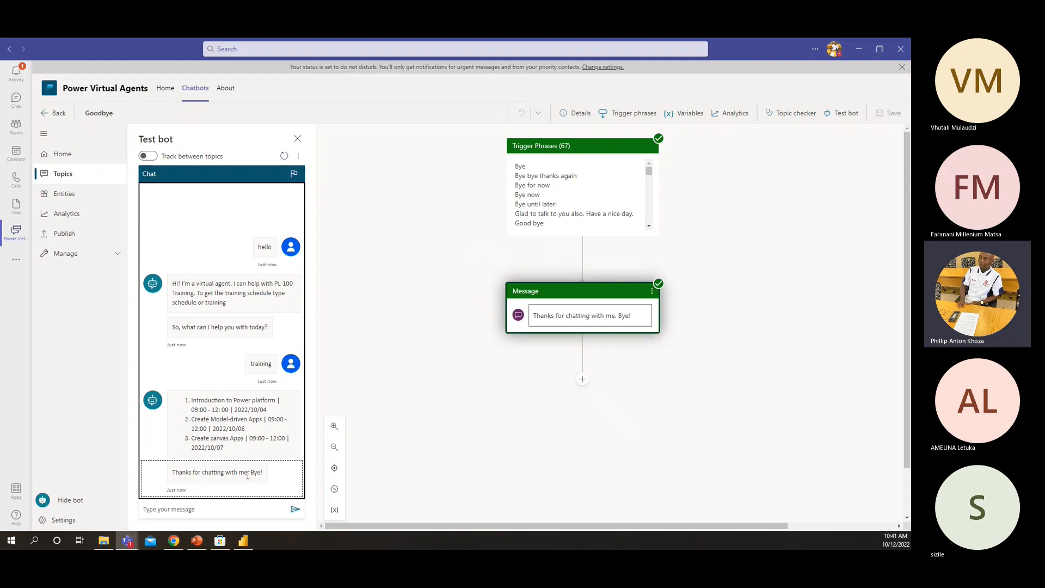
drag(261, 473, 132, 477)
drag(181, 410, 250, 442)
click(249, 446)
click(187, 495)
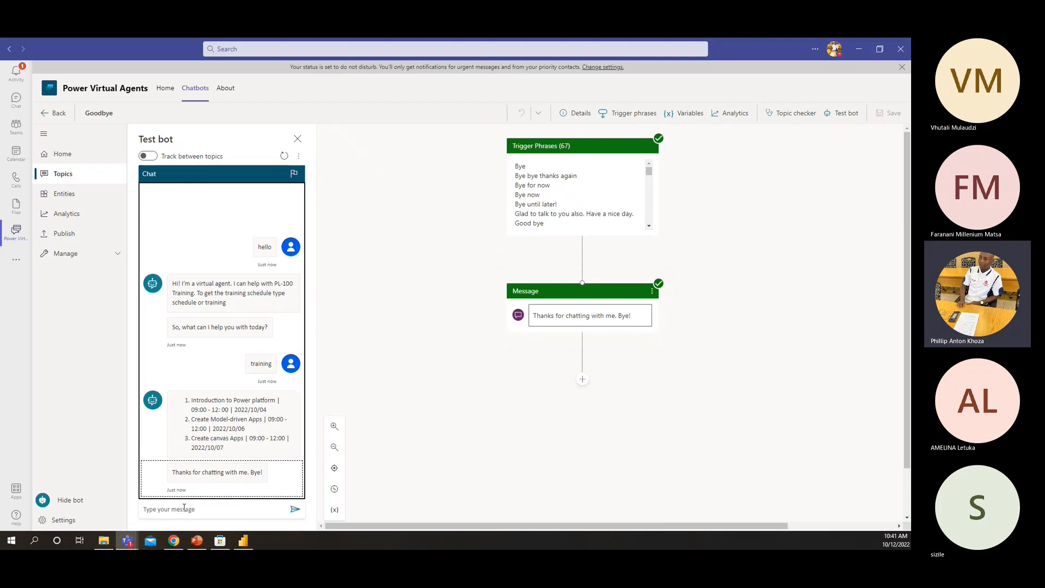
Send the bot the messages "hello" and "time" in the test chat to check the greeting and schedule replies
click(182, 511)
text(h)
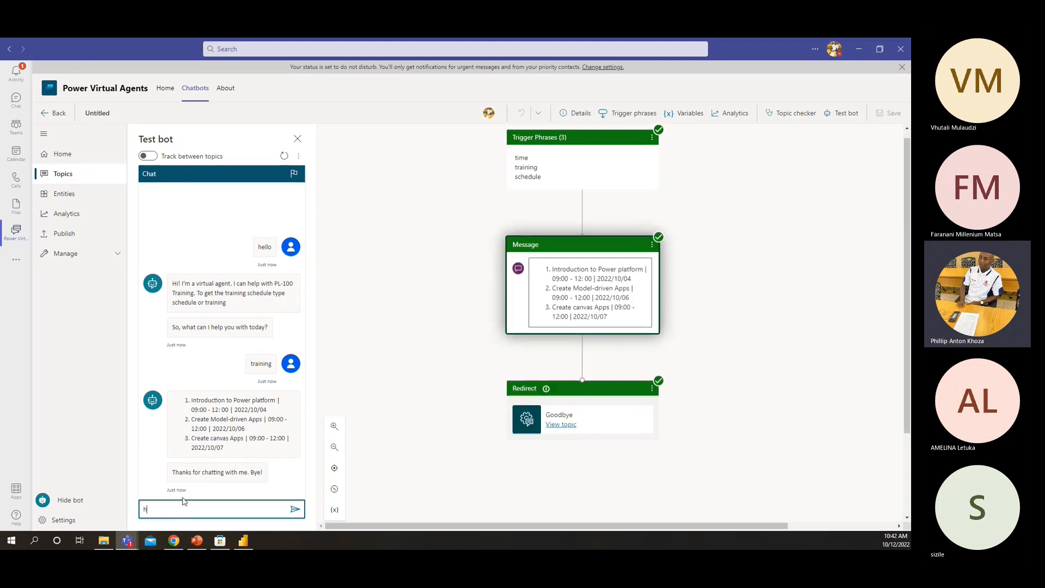
text(ello)
key(Return)
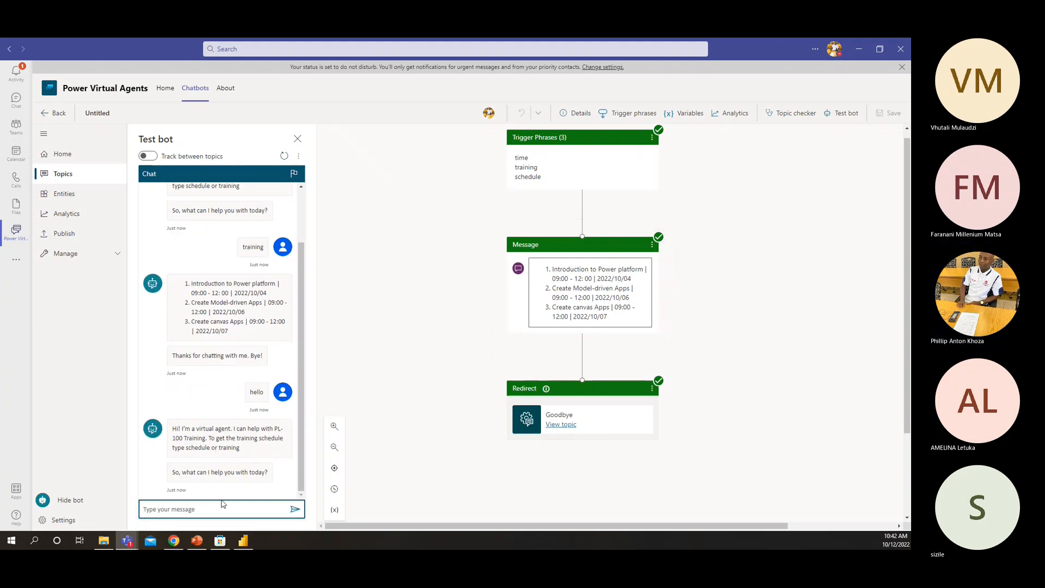
click(186, 501)
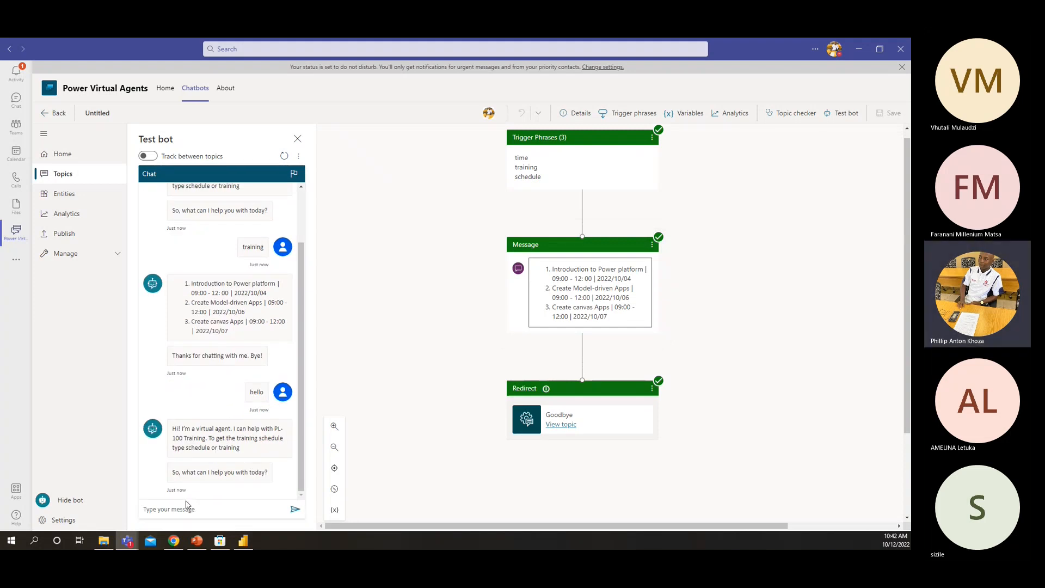
click(186, 506)
text(tim)
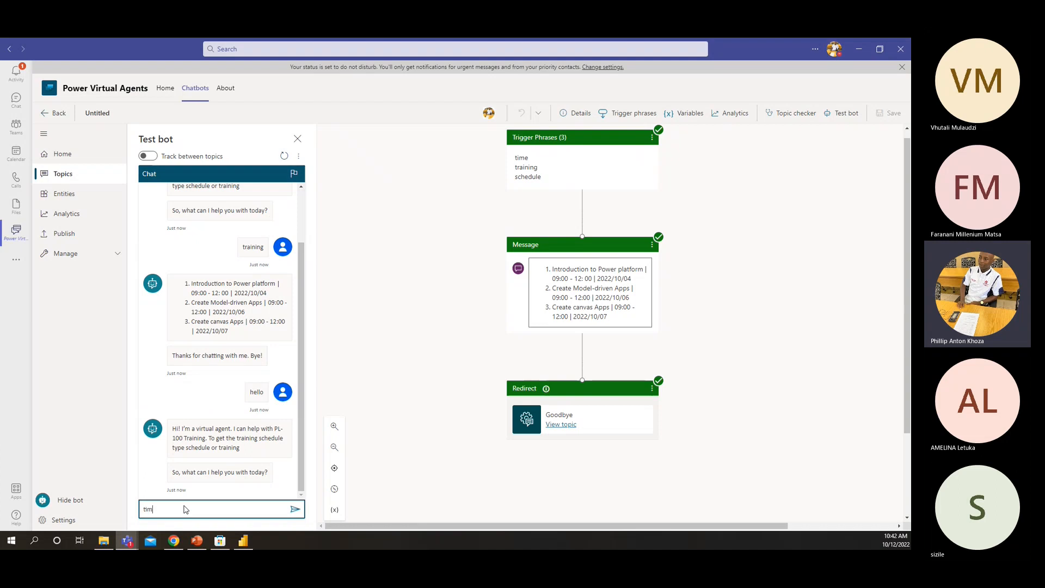
text(e)
key(Return)
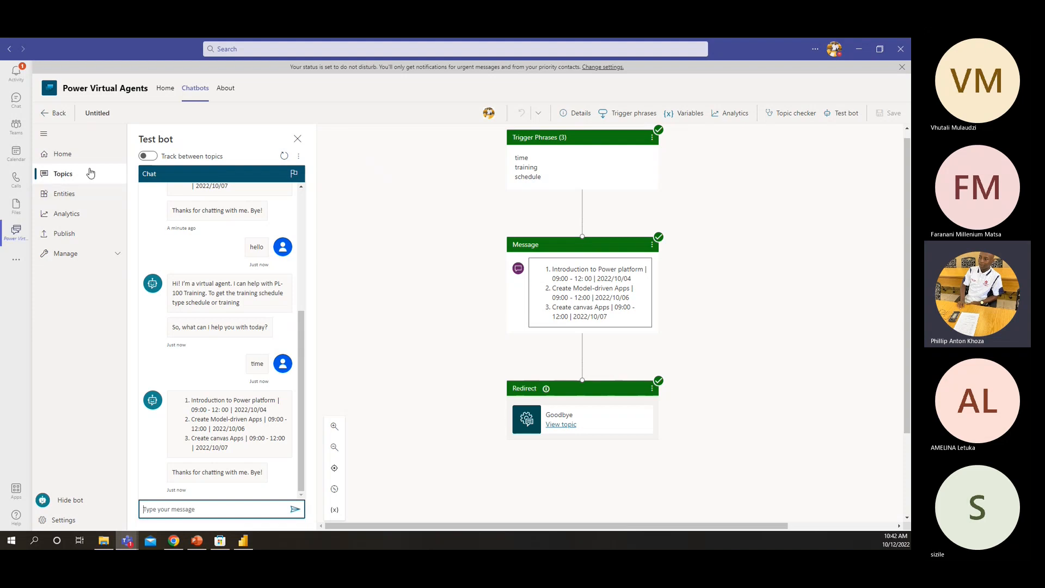
Look over the bot's publishing options and home page, and return to the list of existing topics
click(75, 242)
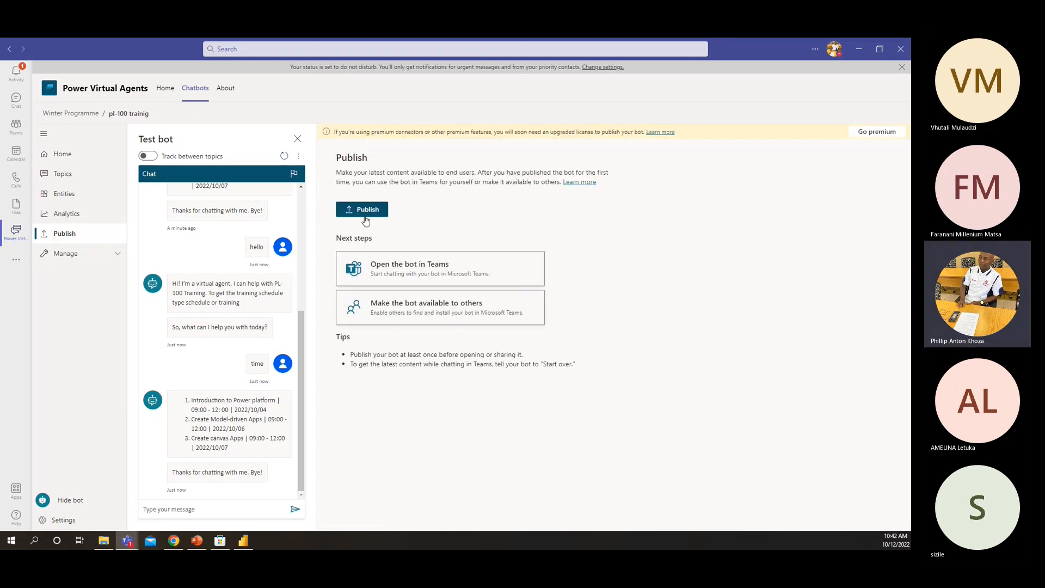
click(81, 152)
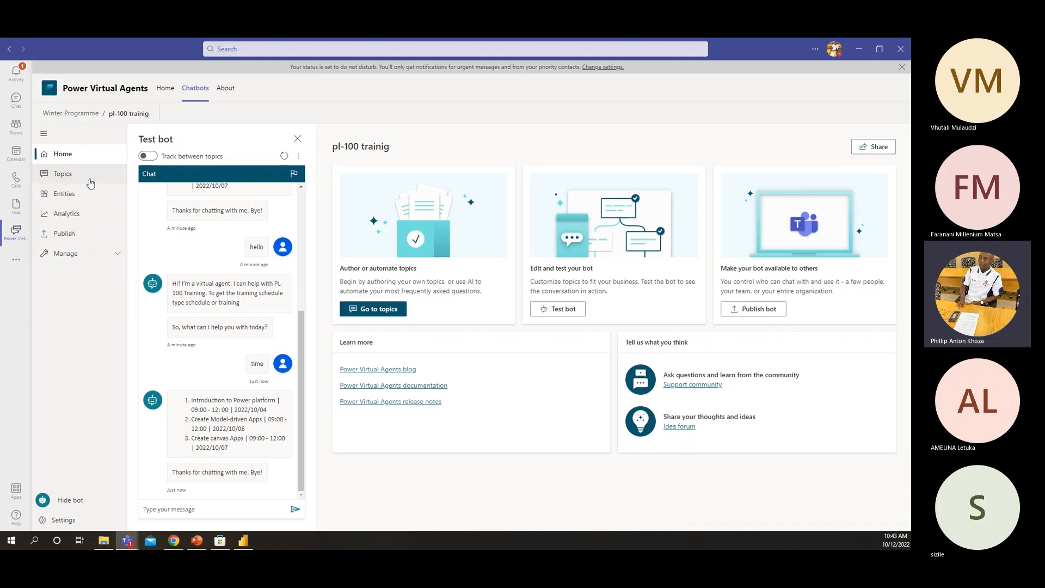
click(91, 183)
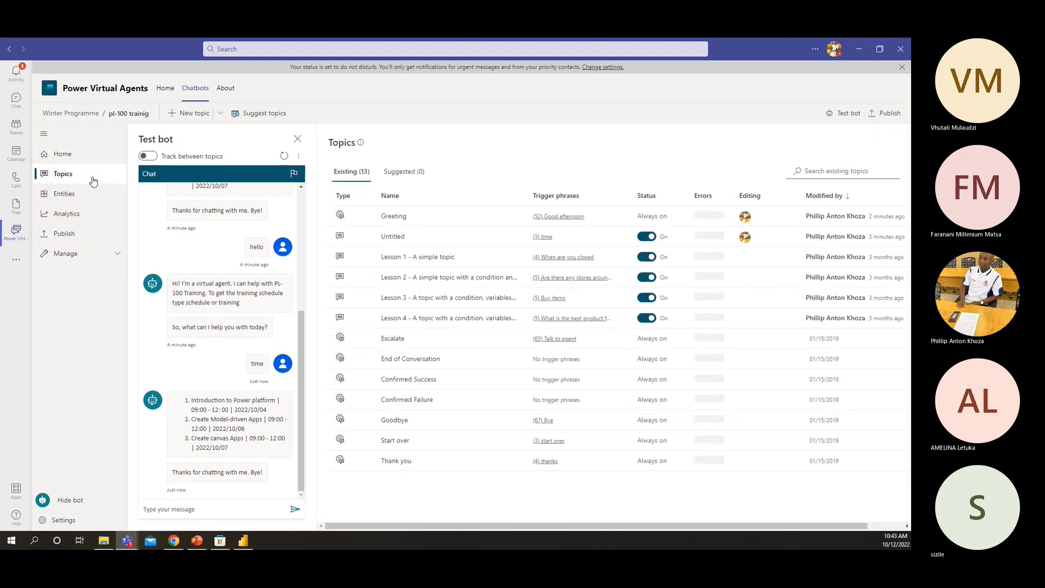